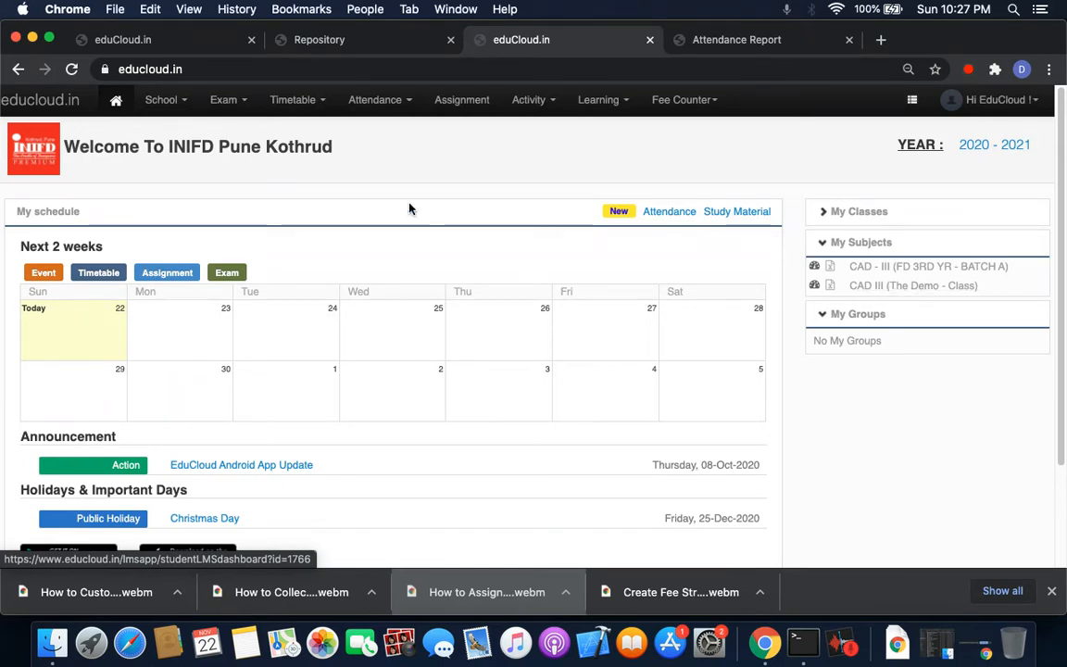
Open the school's subject dashboard to review the assigned subjects and their classes
left_click(172, 100)
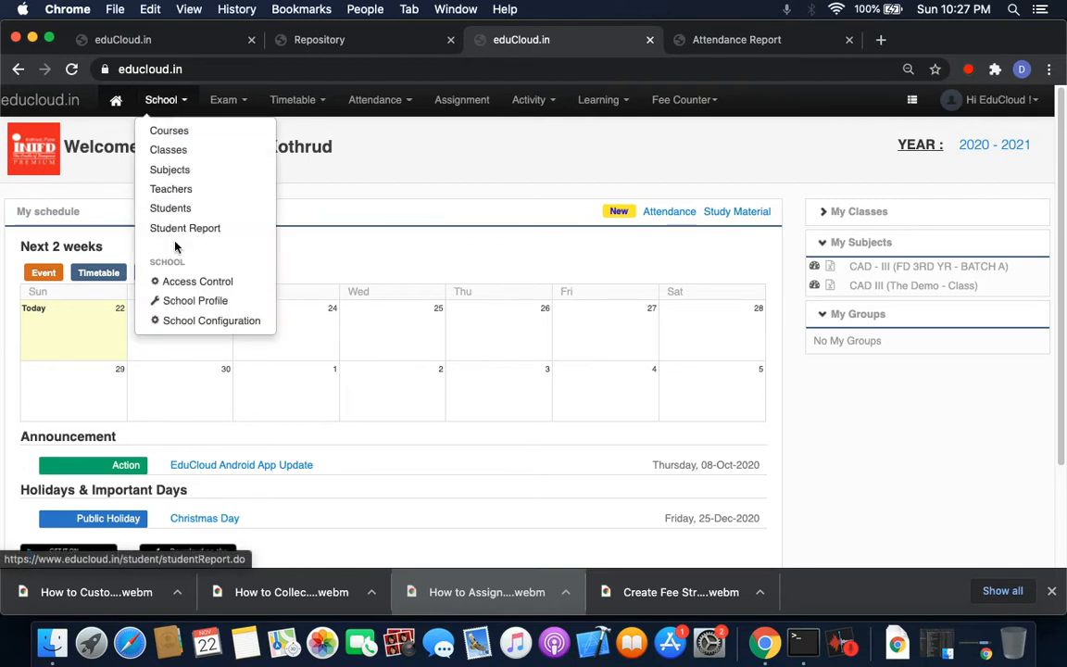
left_click(181, 172)
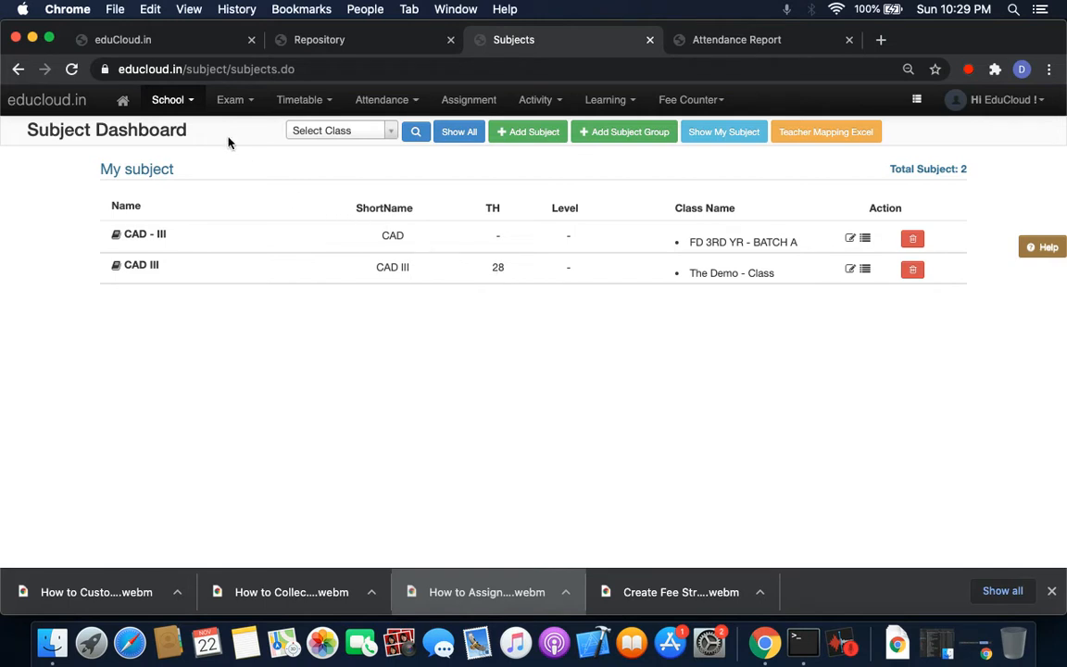
Open the Academic Planner for class The Demo - Class and subject CAD III
left_click(625, 102)
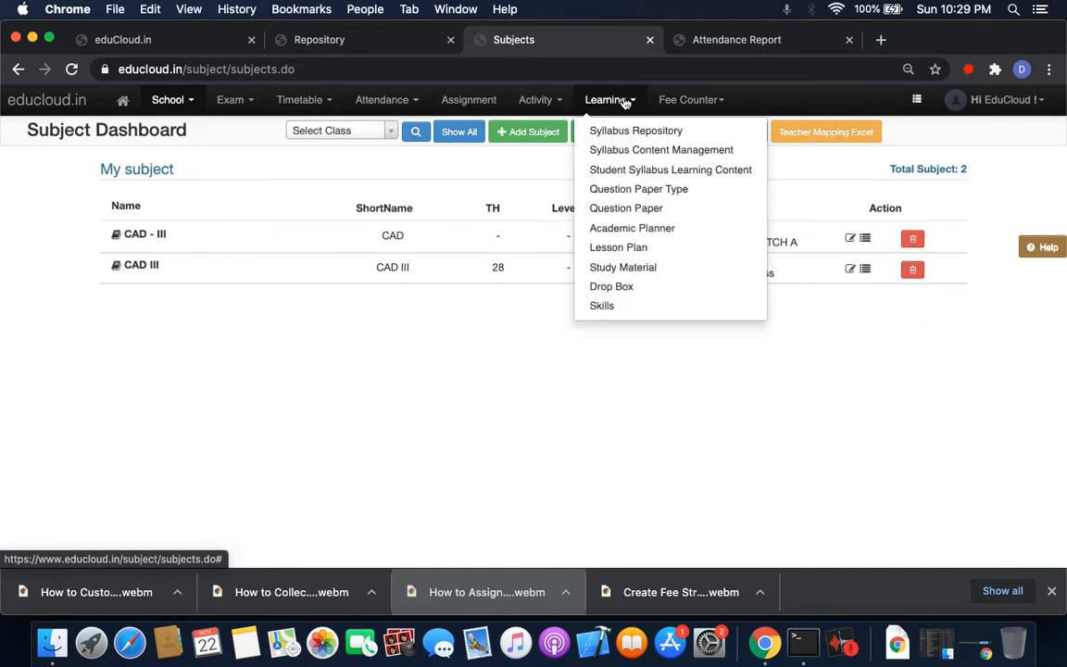
left_click(624, 236)
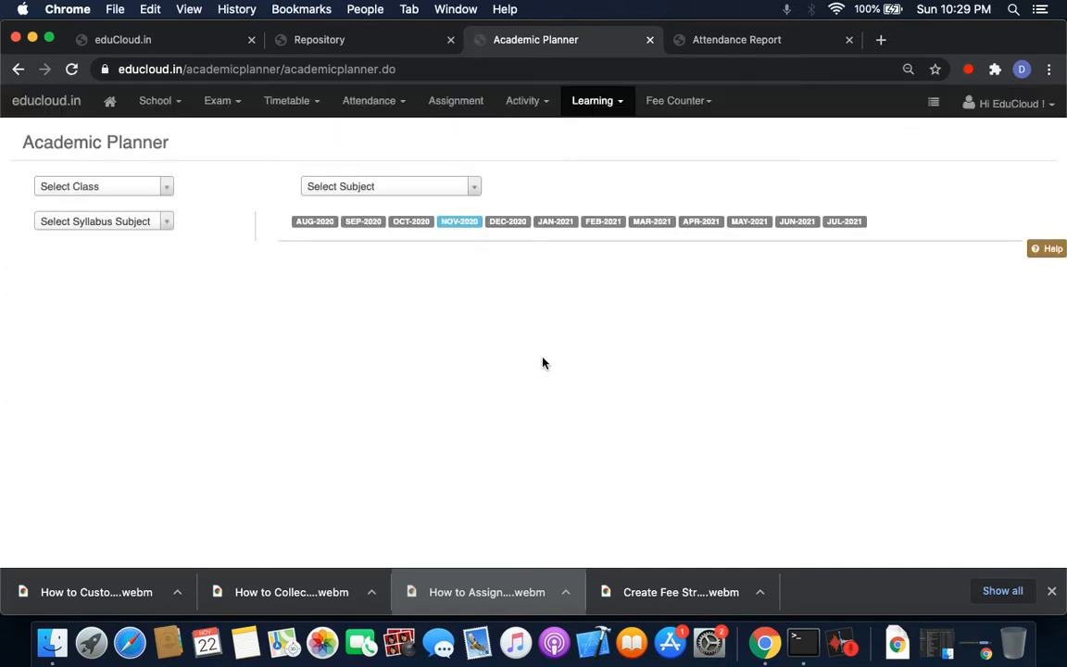
left_click(119, 188)
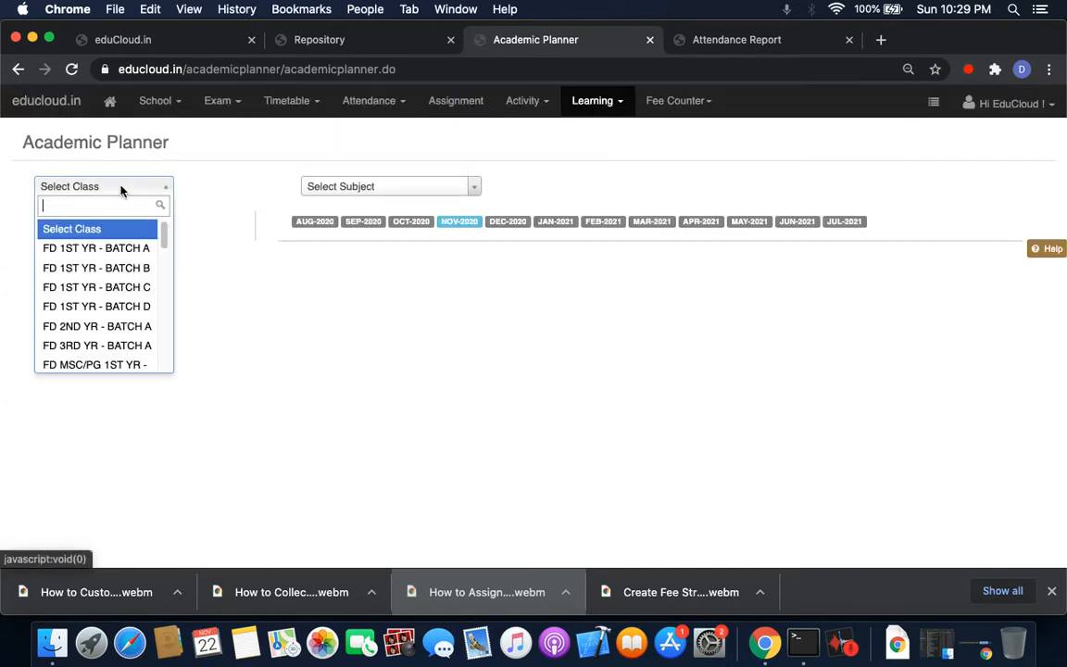
type("the")
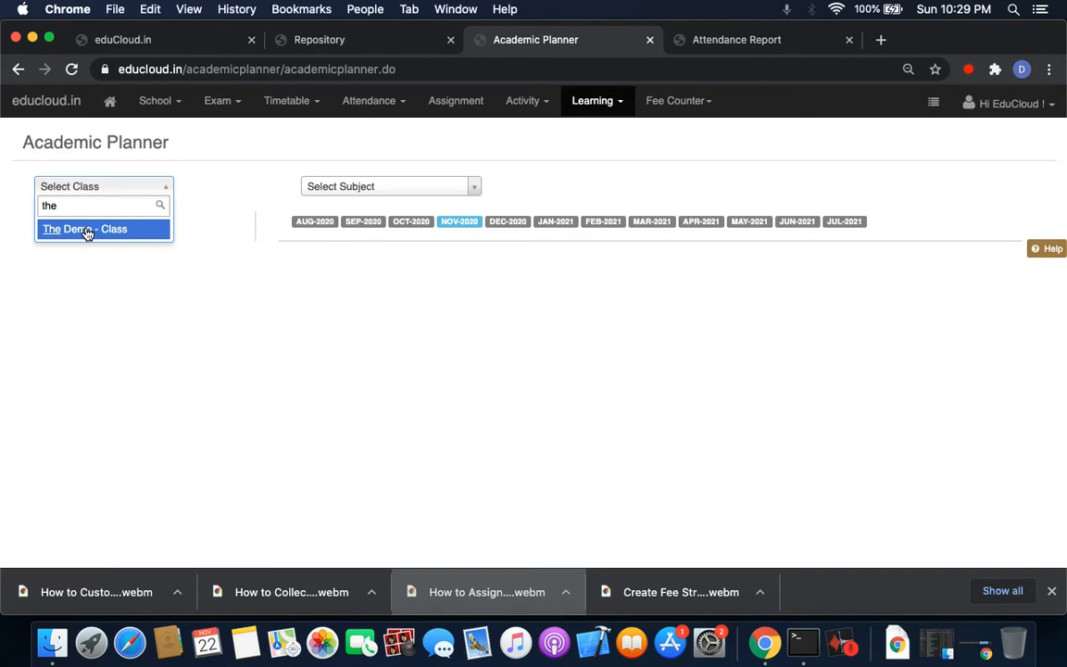
left_click(86, 230)
left_click(360, 193)
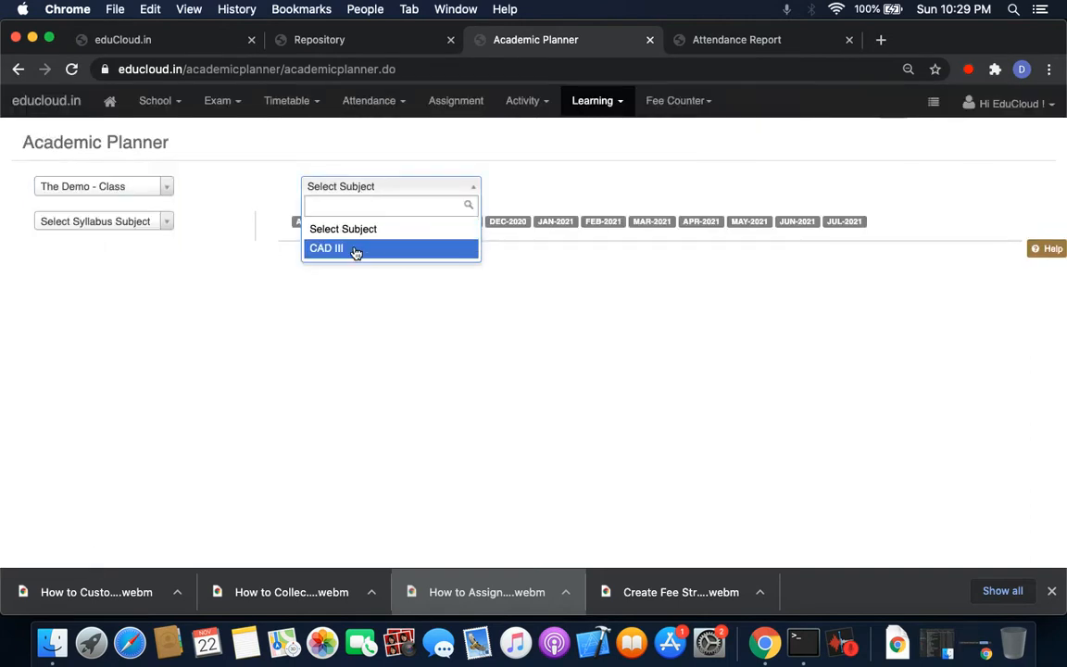
left_click(355, 250)
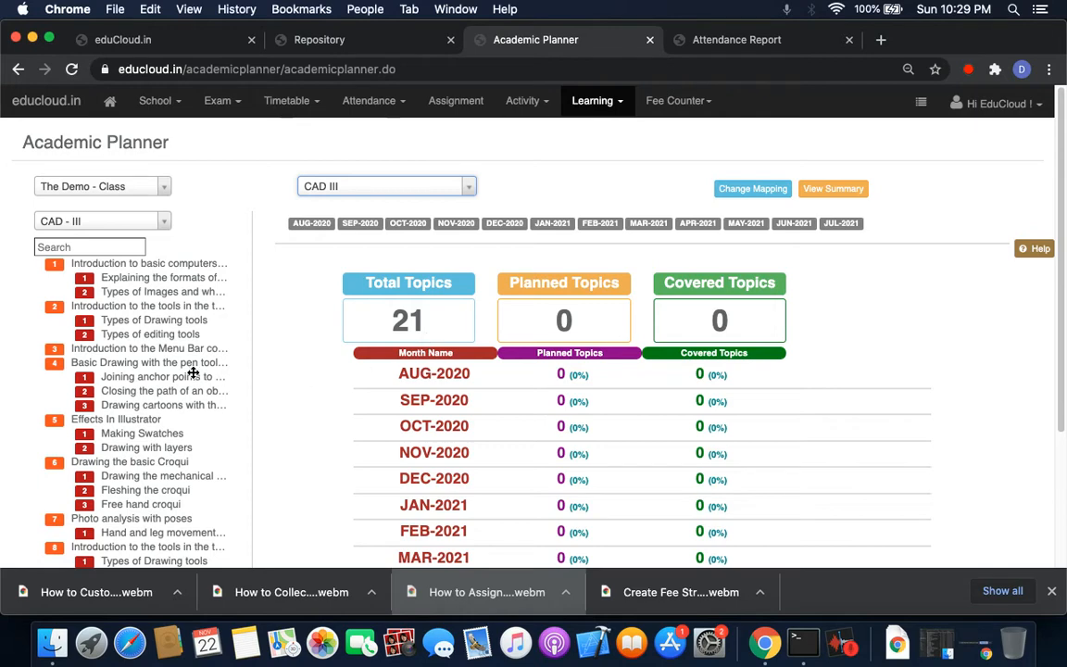
Examine the CAD - III chapter and topic list and the month-by-month summary of planned and covered topics
scroll(123, 373, "down", 4)
scroll(123, 374, "up", 4)
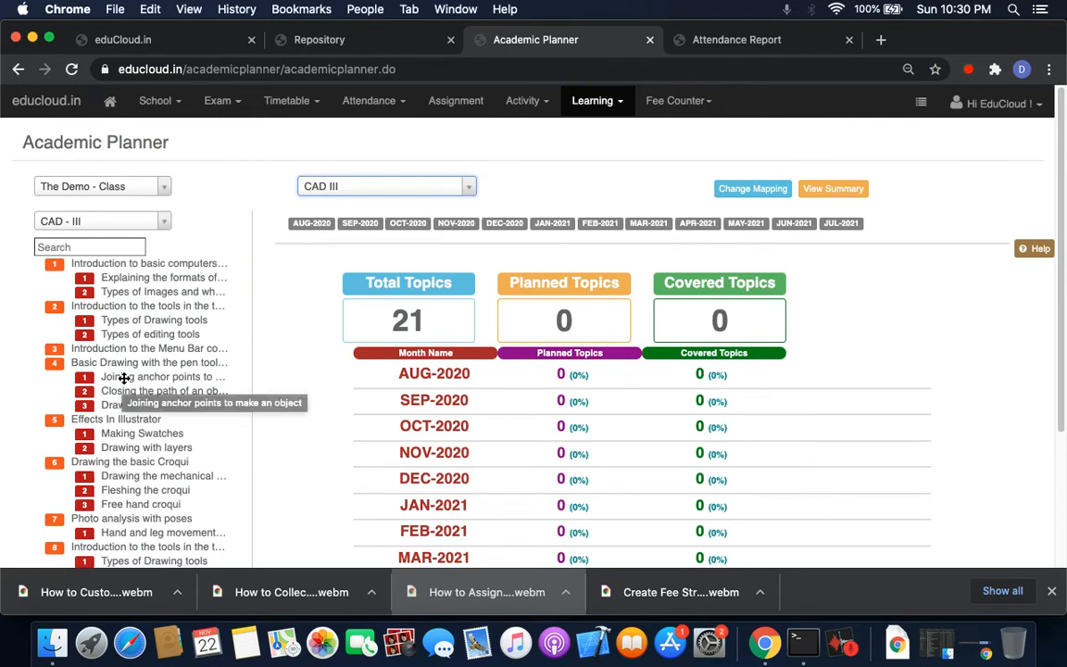
scroll(123, 380, "down", 2)
scroll(123, 375, "down", 3)
scroll(123, 372, "up", 5)
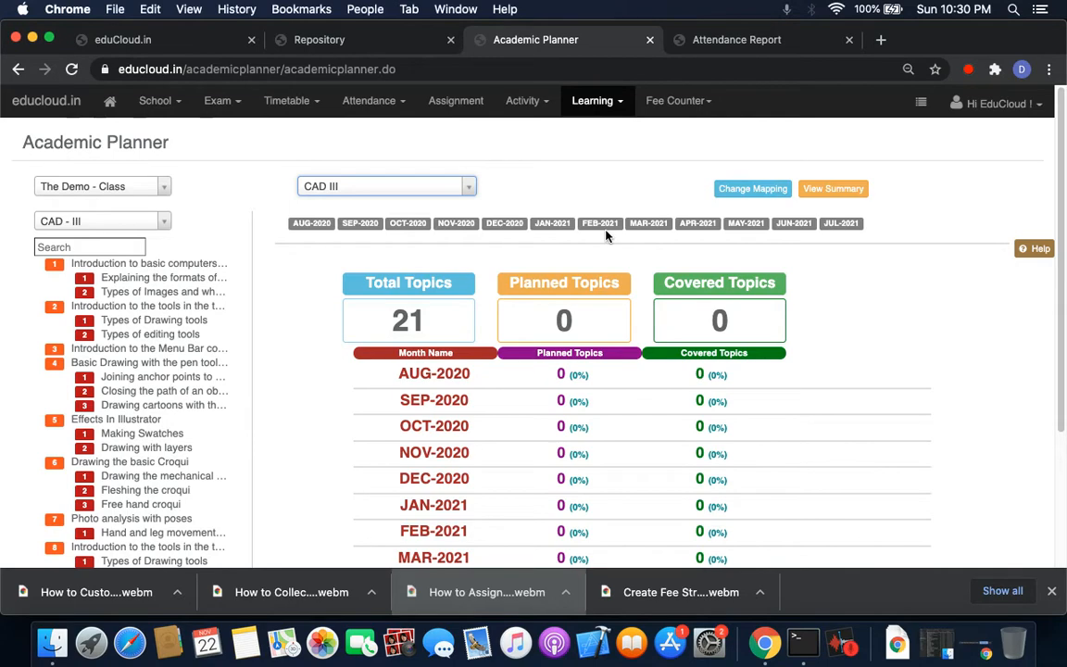
scroll(614, 280, "down", 2)
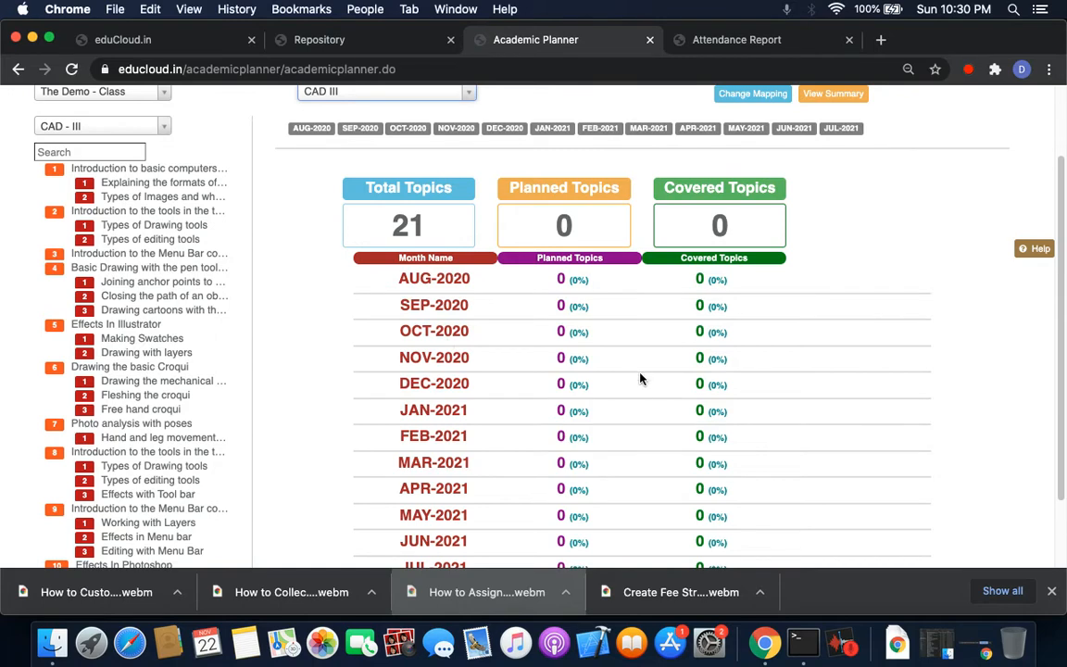
scroll(582, 406, "up", 3)
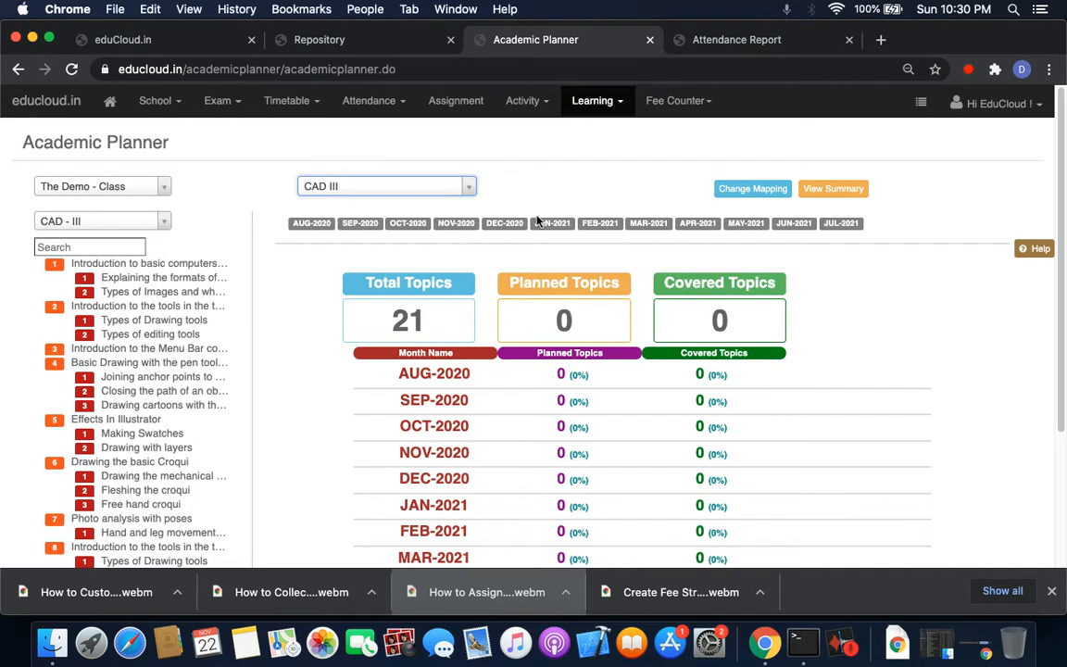
Compare the planned and timetable hours of NOV-2020 and DEC-2020
left_click(453, 227)
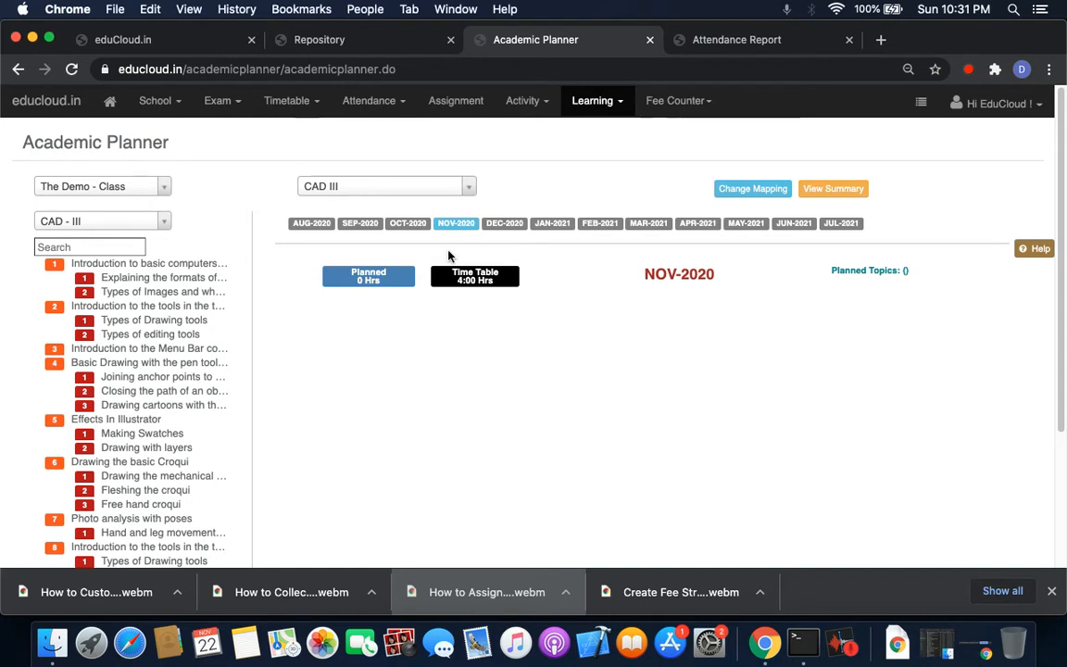
left_click(504, 224)
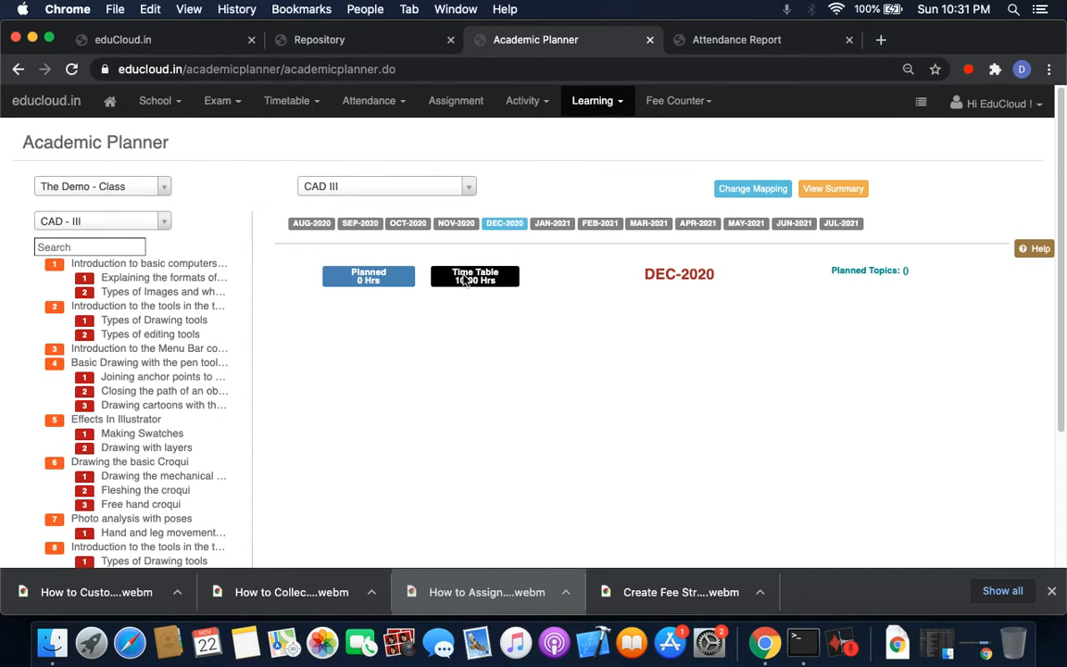
left_click(453, 225)
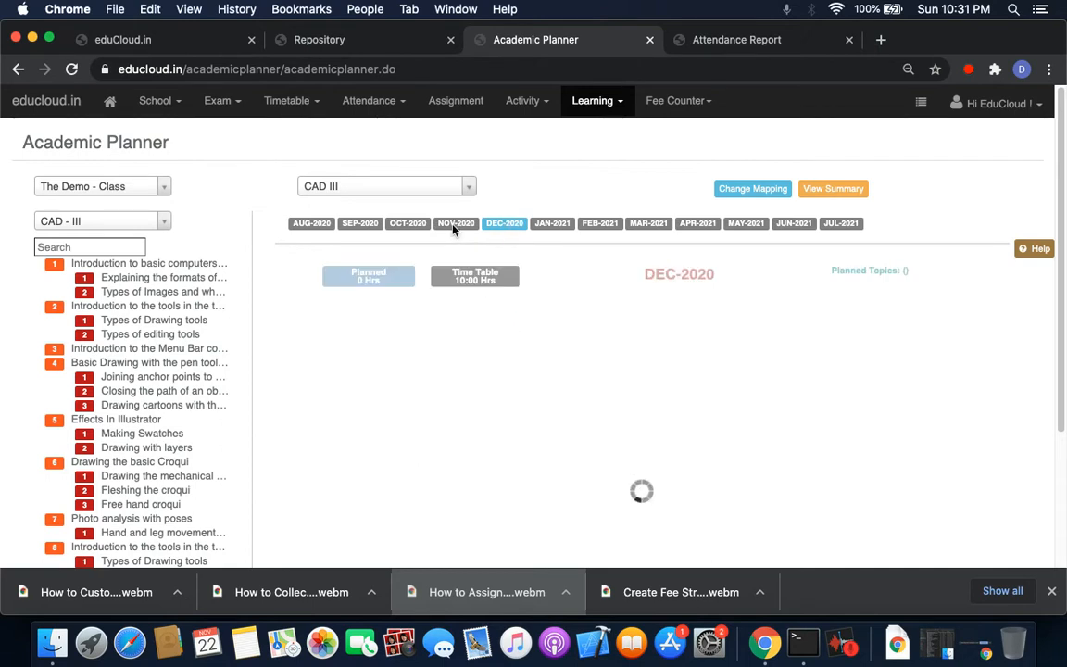
left_click(509, 226)
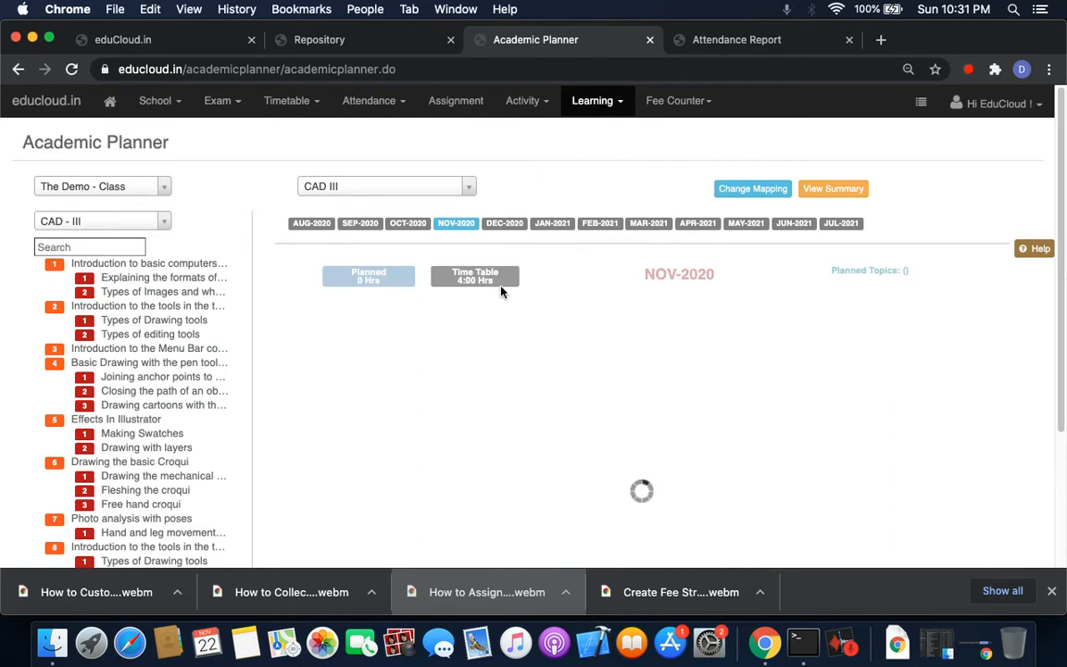
Add the topic "Explaining the formats of the respective softwares" from the first chapter to the NOV-2020 plan
left_click(453, 228)
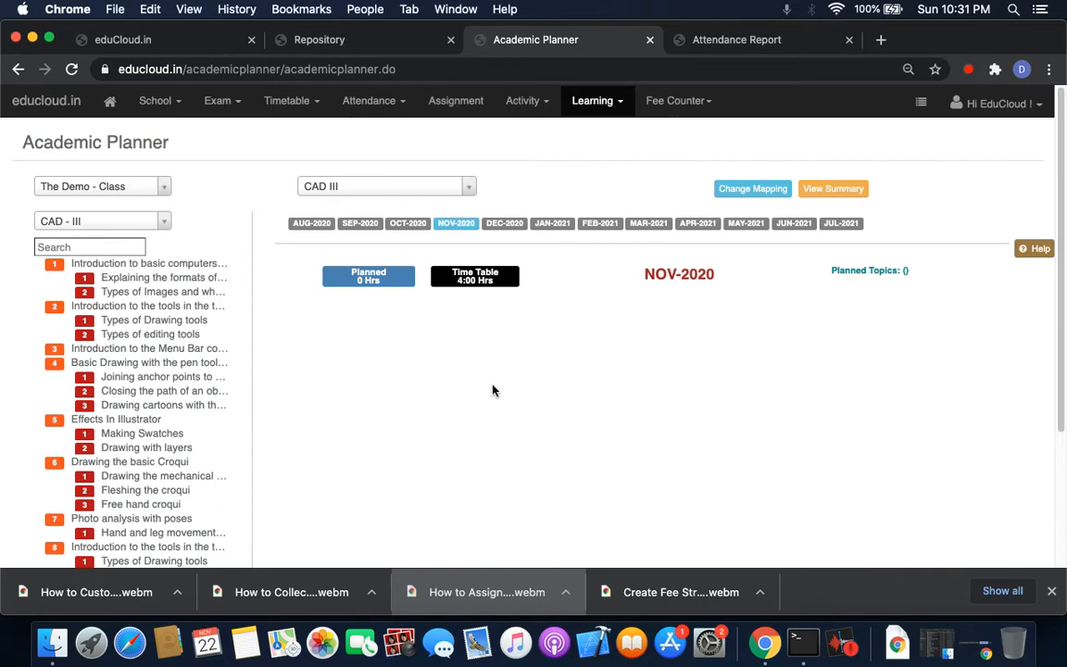
scroll(136, 425, "down", 1)
scroll(136, 428, "down", 5)
scroll(137, 429, "up", 6)
mouse_move(115, 277)
left_mouse_down()
mouse_move(306, 338)
mouse_move(429, 309)
mouse_move(141, 332)
mouse_move(124, 279)
left_mouse_up()
scroll(124, 411, "down", 1)
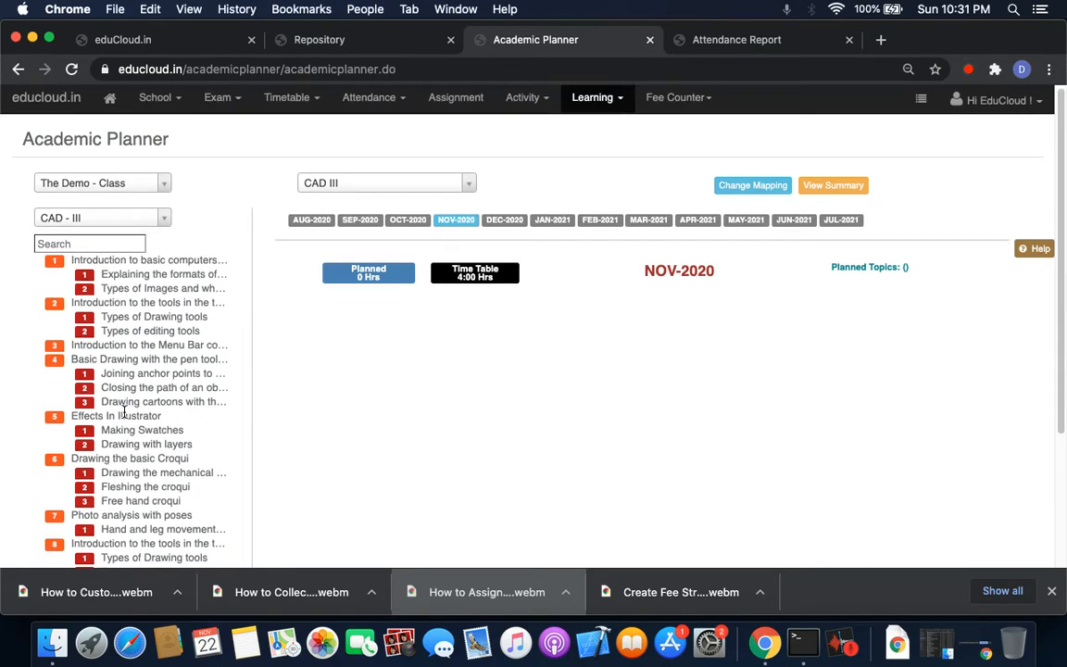
scroll(124, 411, "down", 5)
scroll(124, 415, "up", 5)
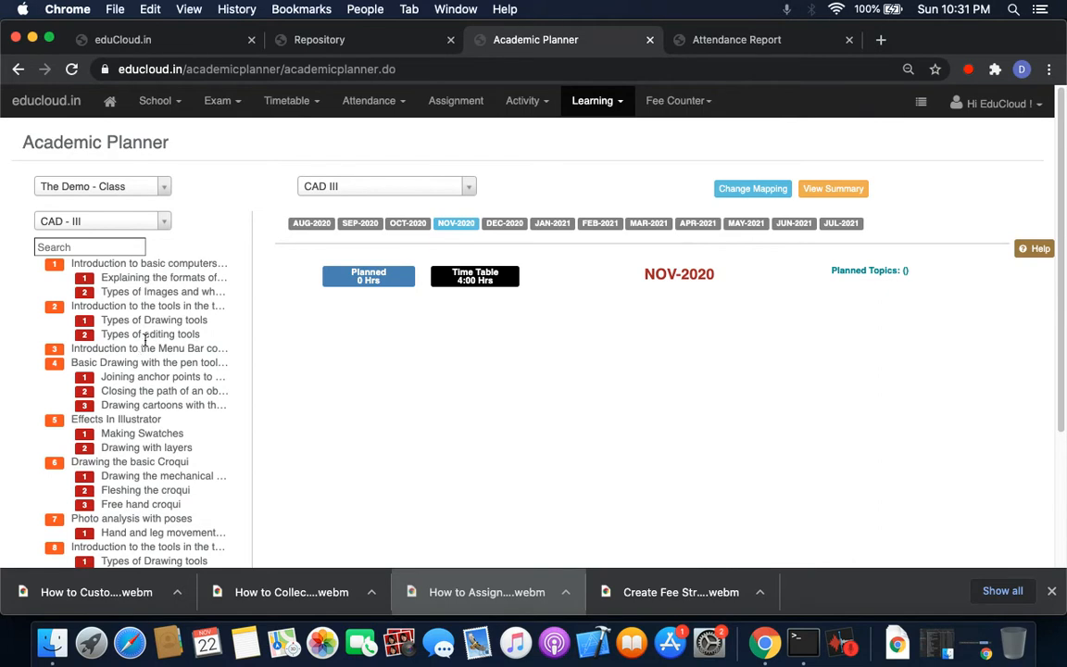
left_click_drag(136, 278, 445, 307)
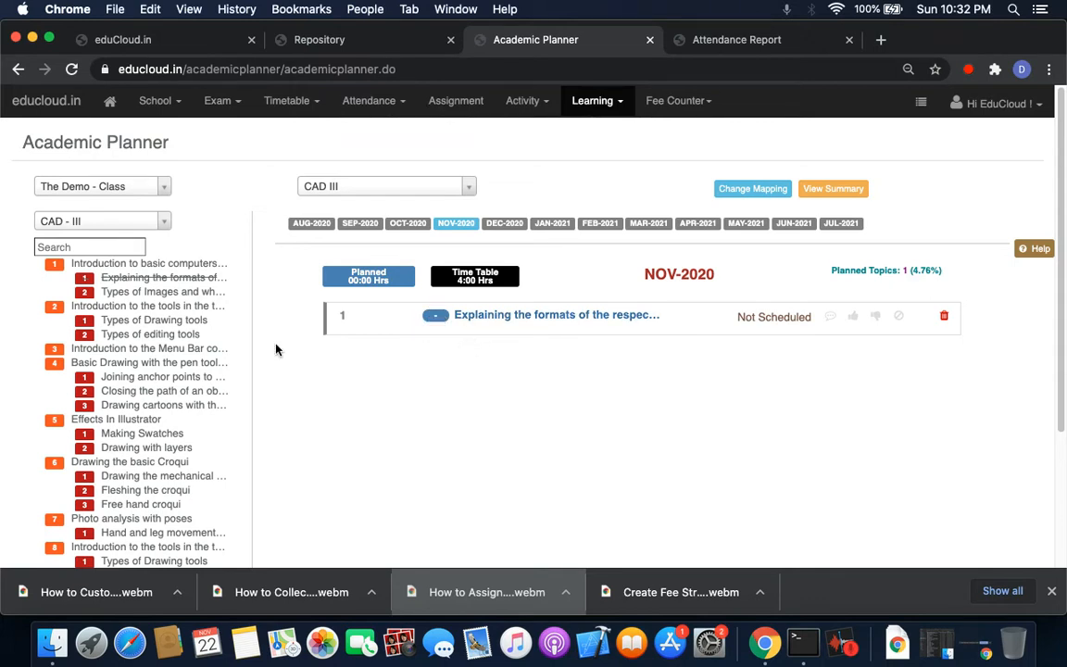
Open Syllabus Content Management in a new browser tab and switch to it
left_click(625, 113)
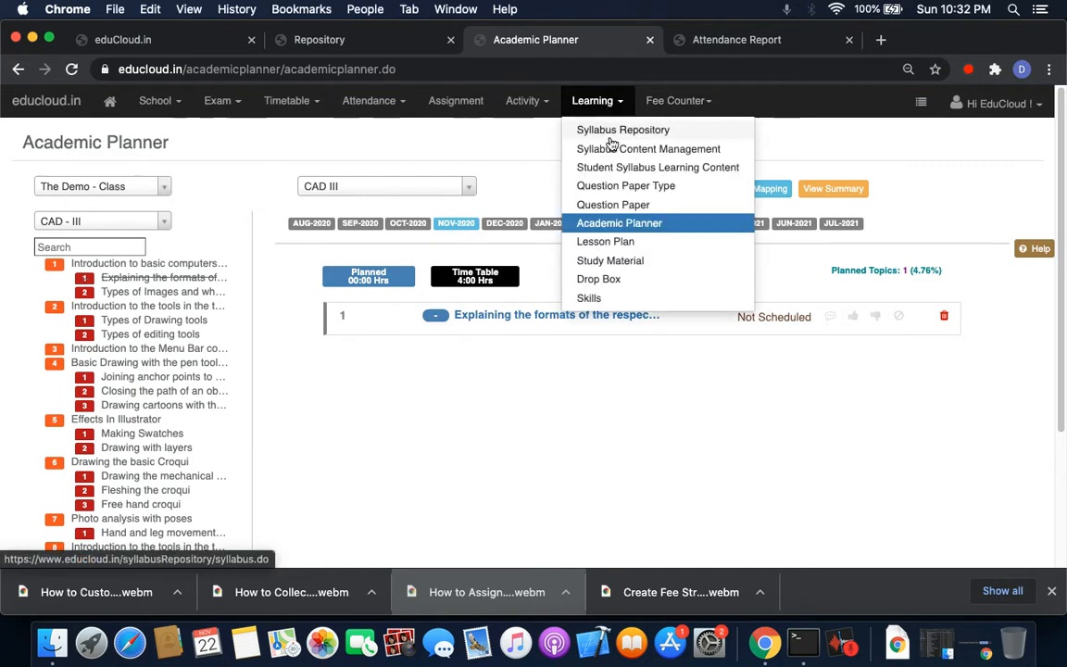
right_click(611, 135)
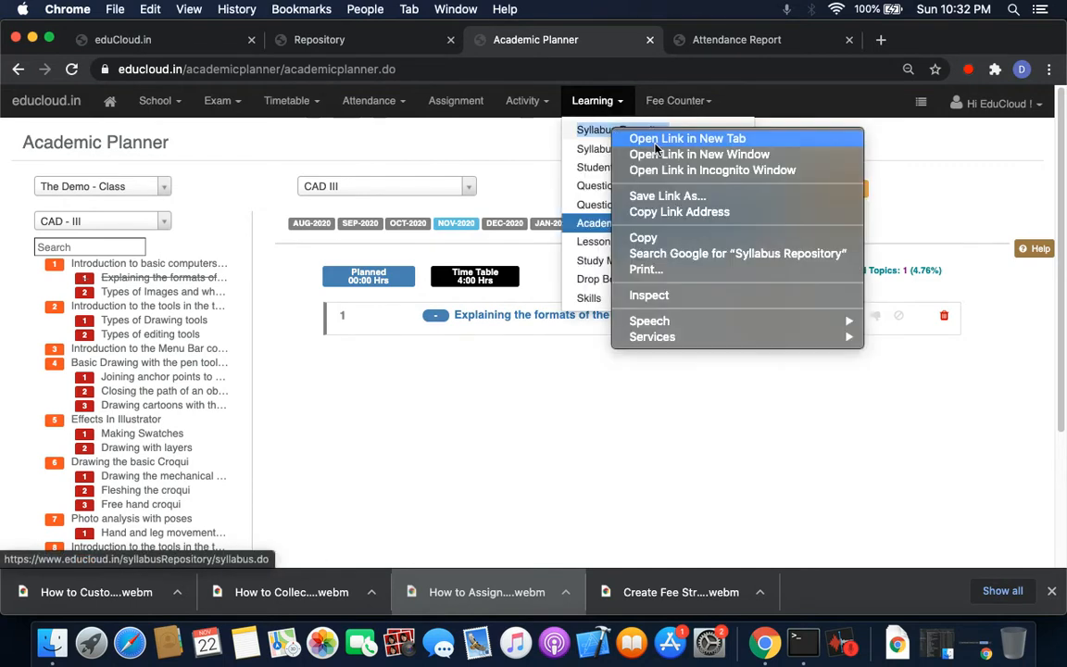
left_click(917, 127)
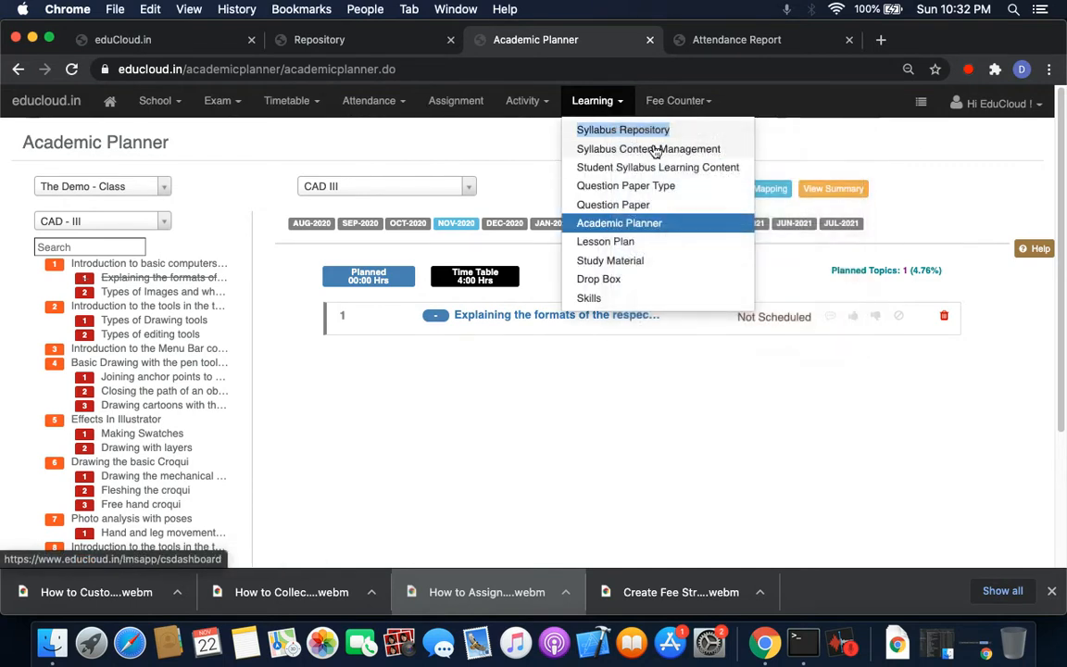
right_click(650, 146)
left_click(693, 161)
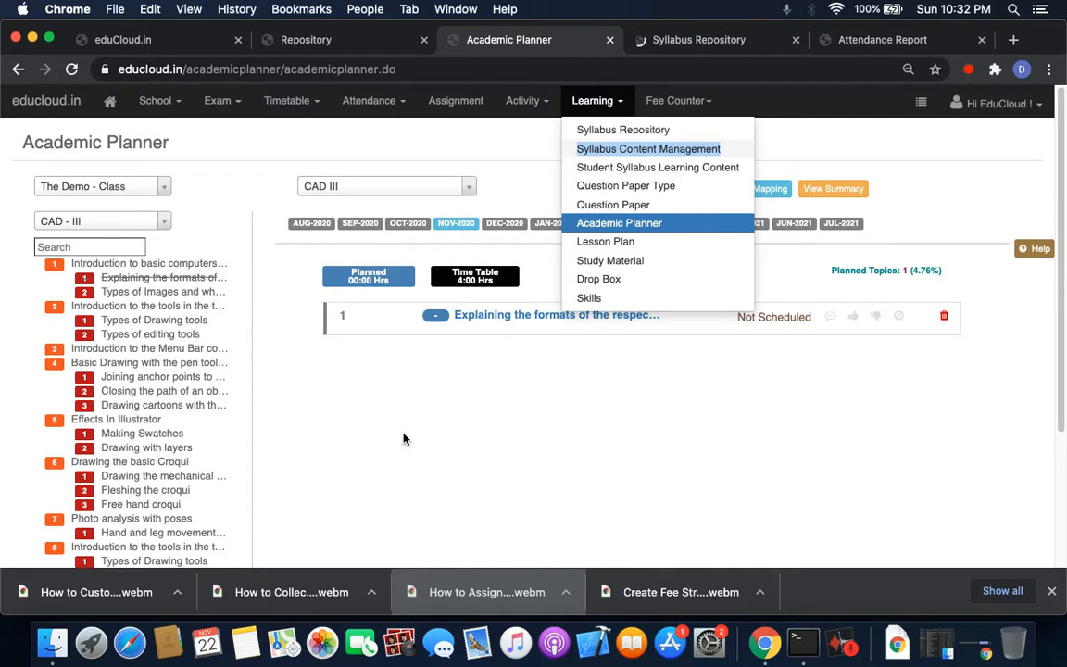
left_click(363, 388)
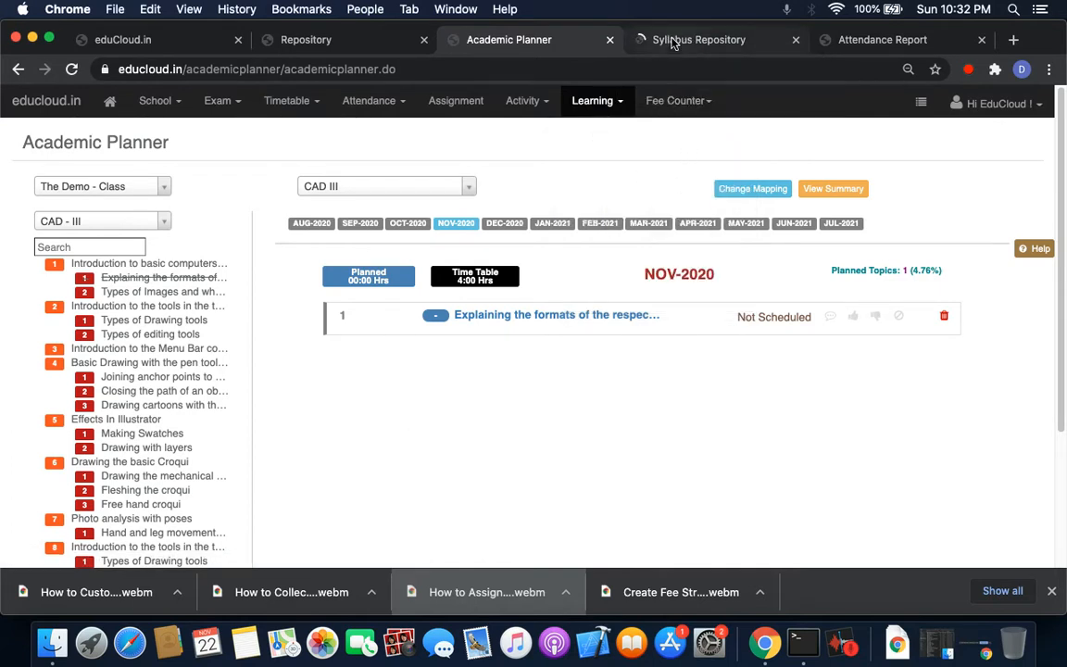
left_click(648, 40)
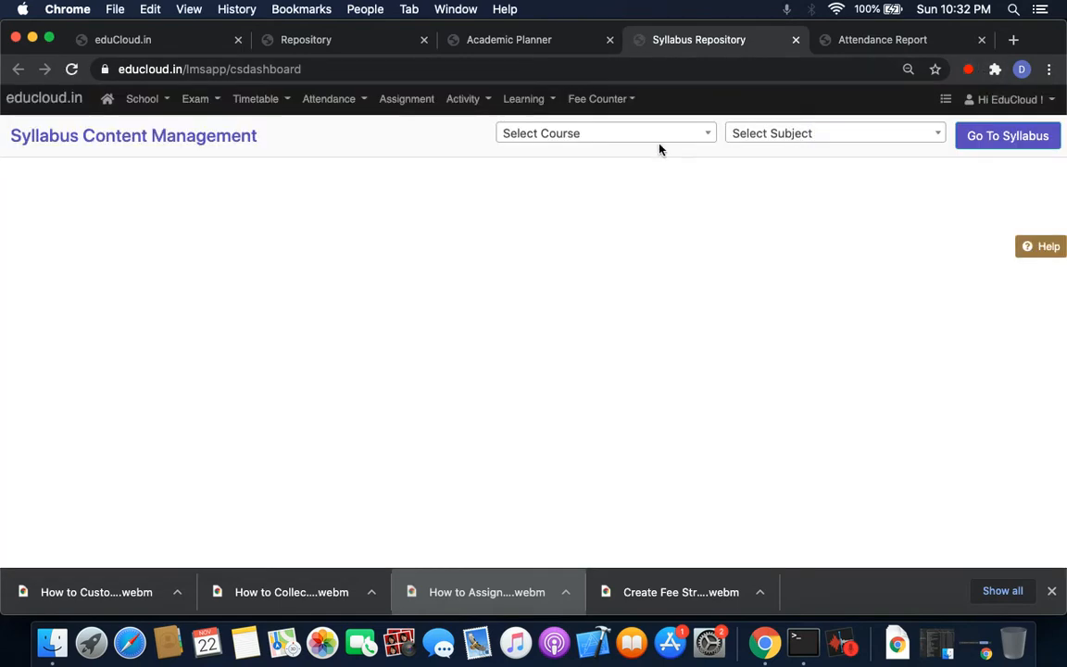
Load the syllabus for course FD and subject CAD - III
left_click(655, 139)
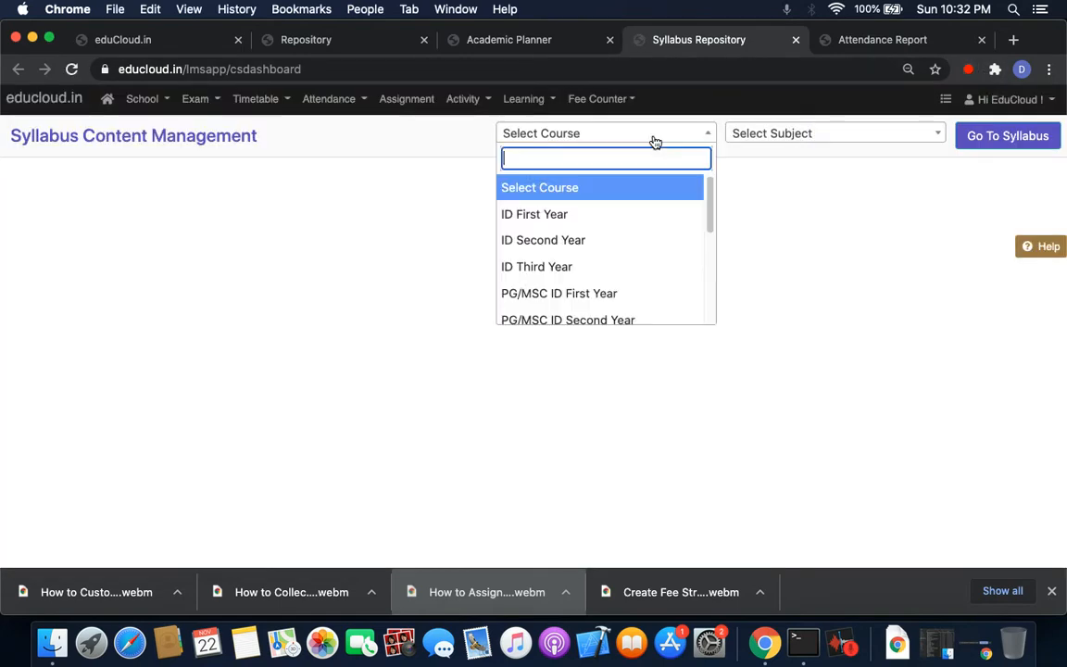
type("fd")
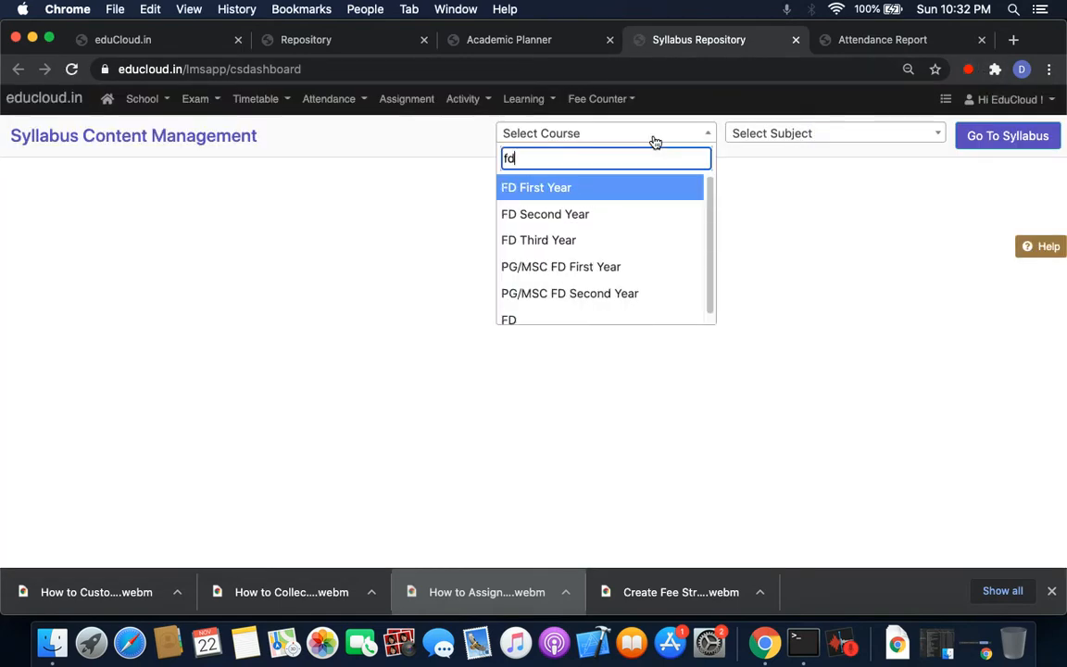
left_click(528, 315)
left_click(793, 134)
type("cas")
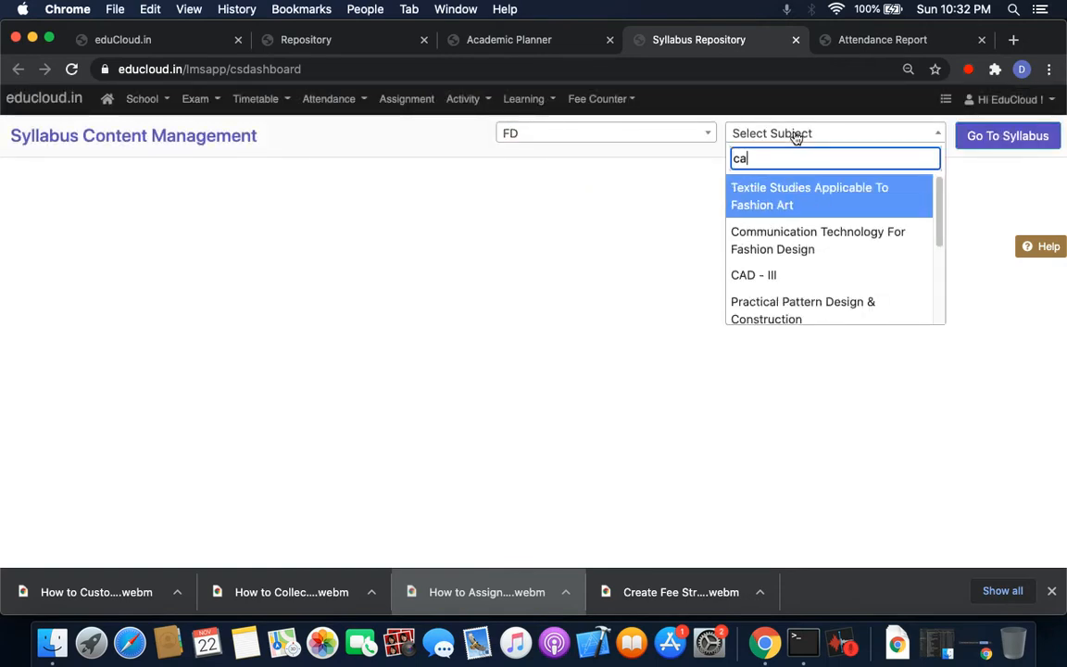
key("BackSpace")
type("d")
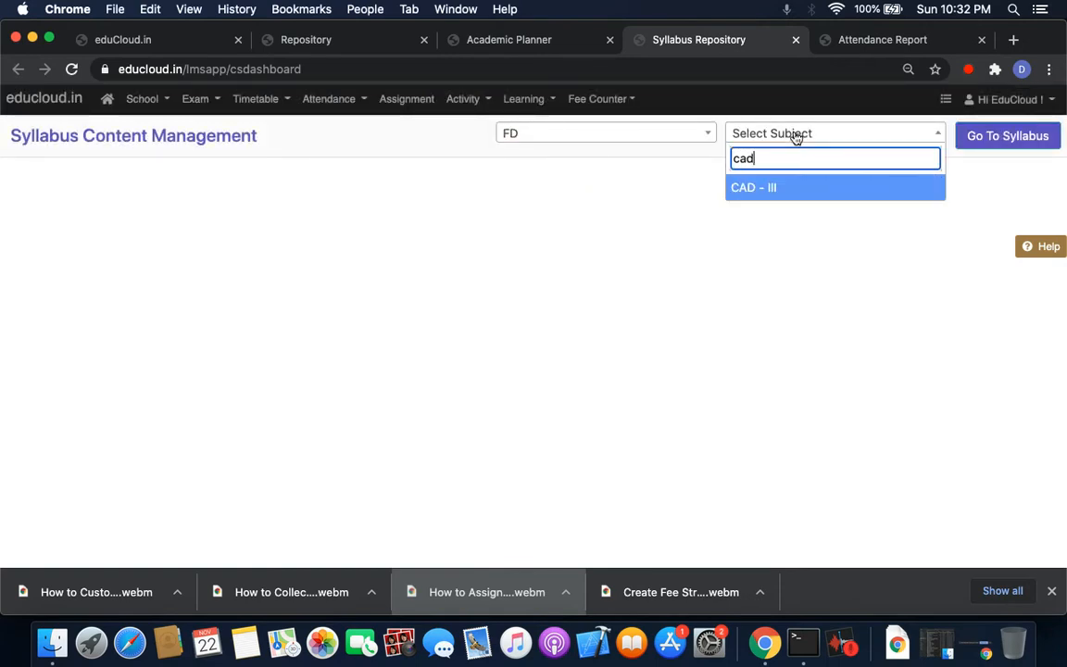
left_click(774, 188)
left_click(1009, 136)
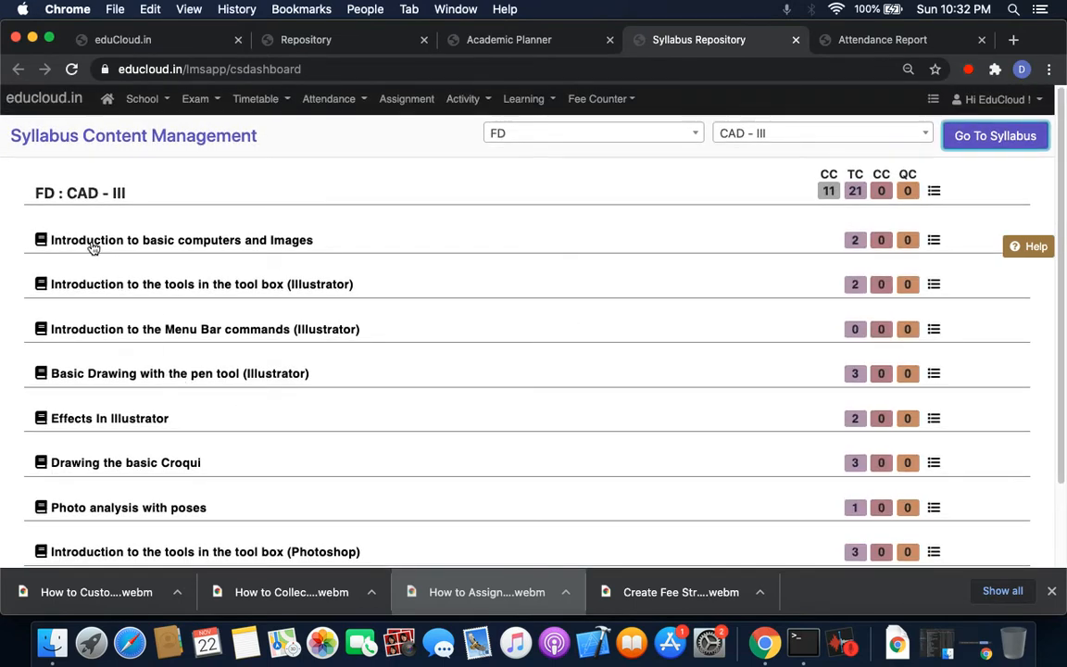
Under "Introduction to basic computers and Images", expand the topic "Explaining the formats of the respective softwares" and set its first value to 1
left_click(93, 245)
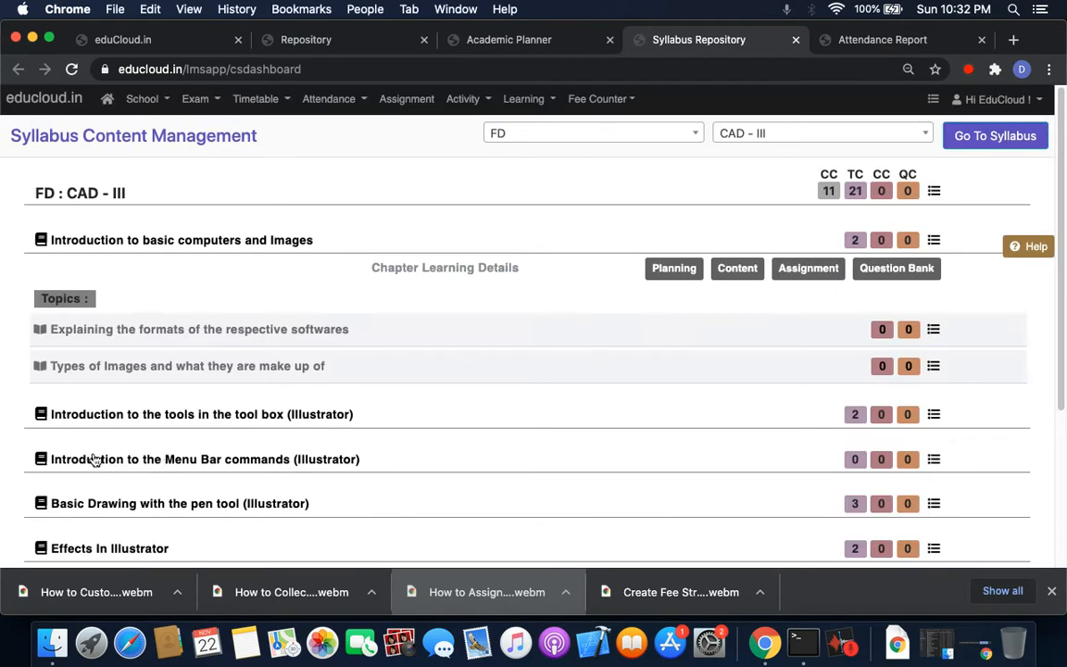
left_click(138, 333)
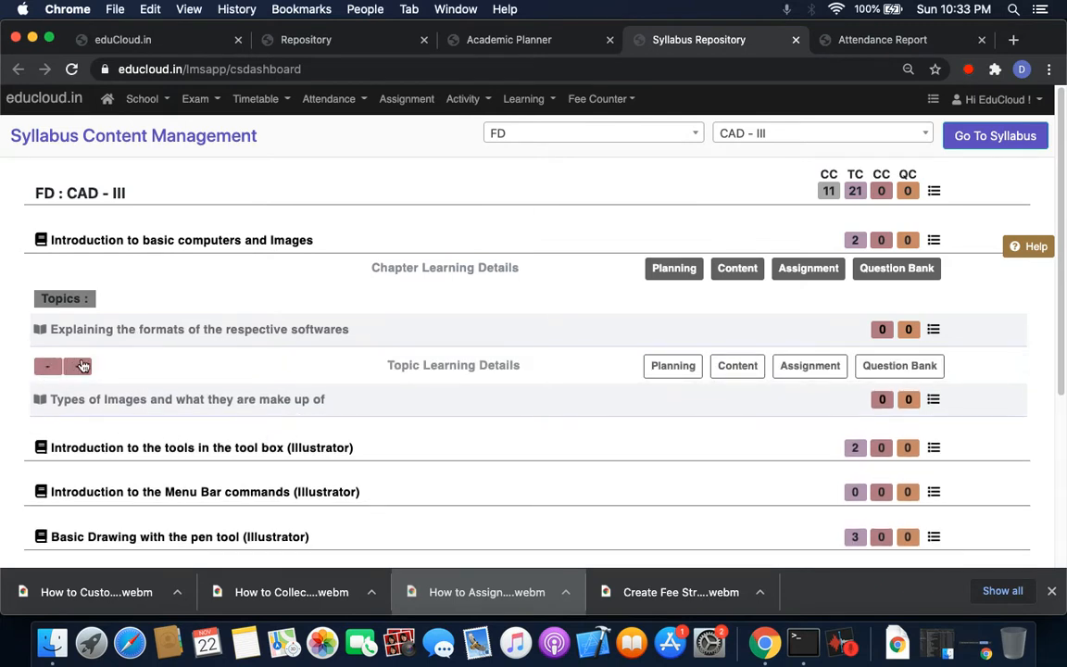
left_click(47, 368)
type("1")
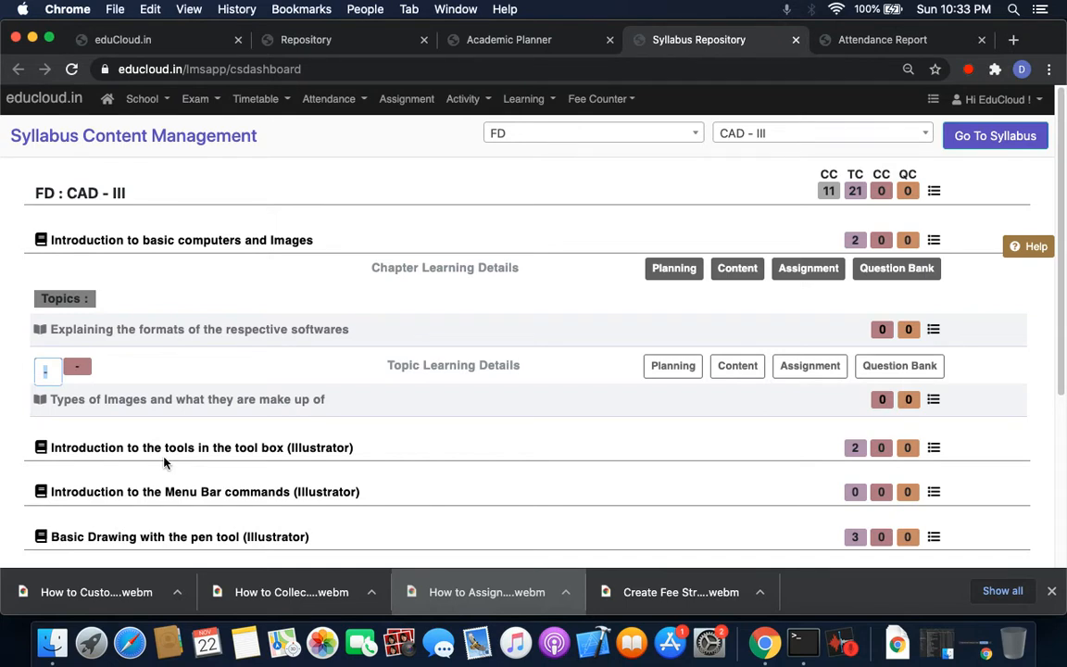
left_click(32, 487)
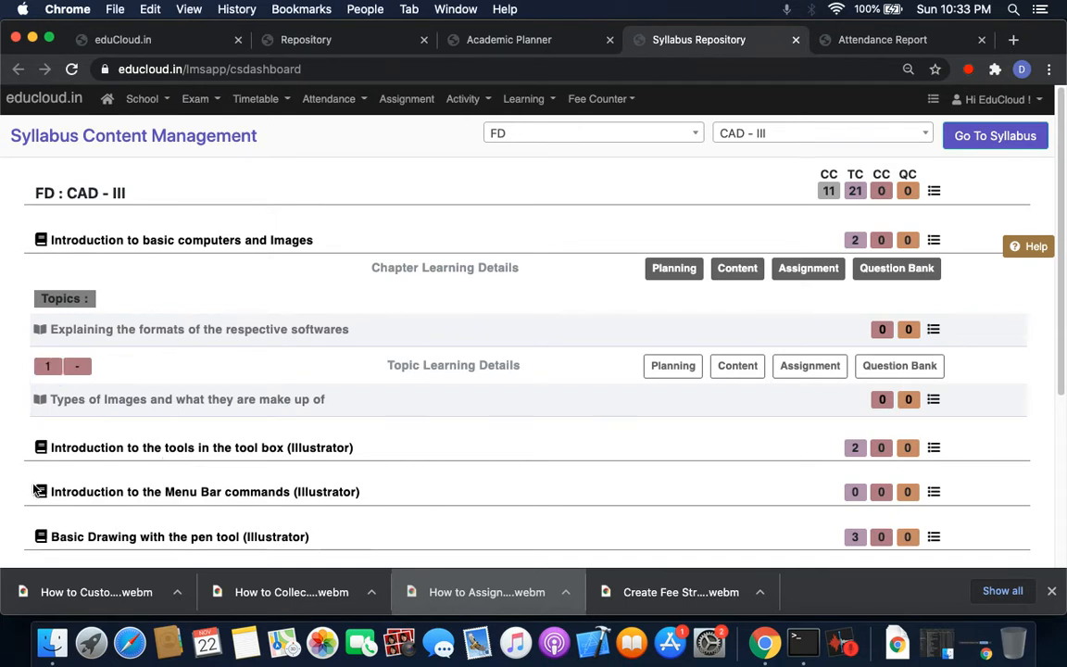
Expand the topic "Types of Images and what they are make up of" and set its first value to 0.3
left_click(122, 400)
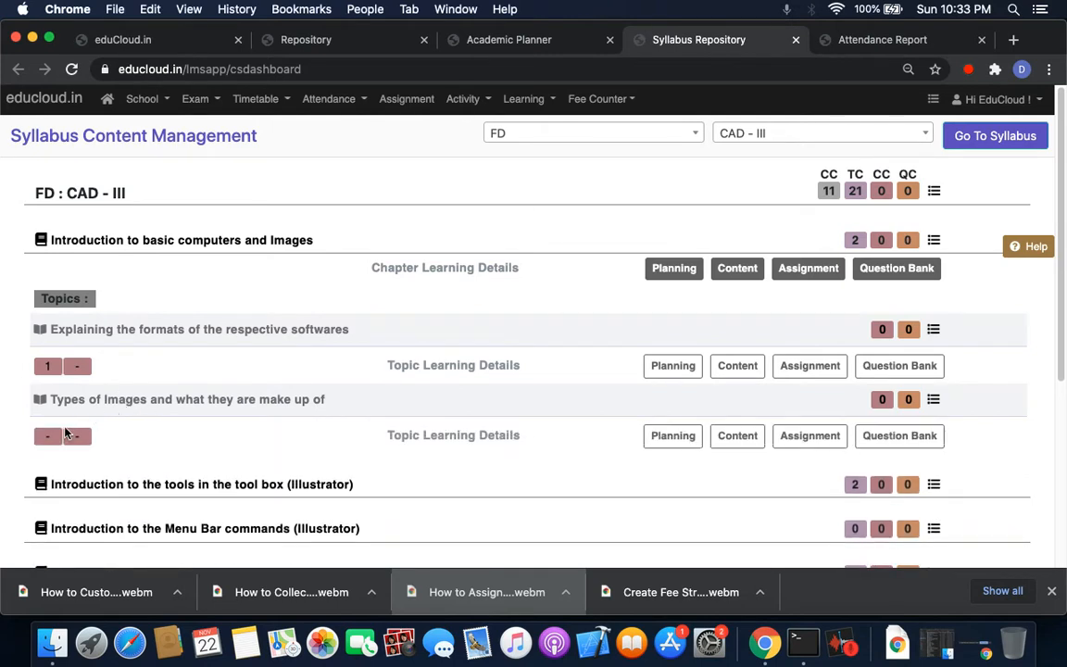
left_click(48, 436)
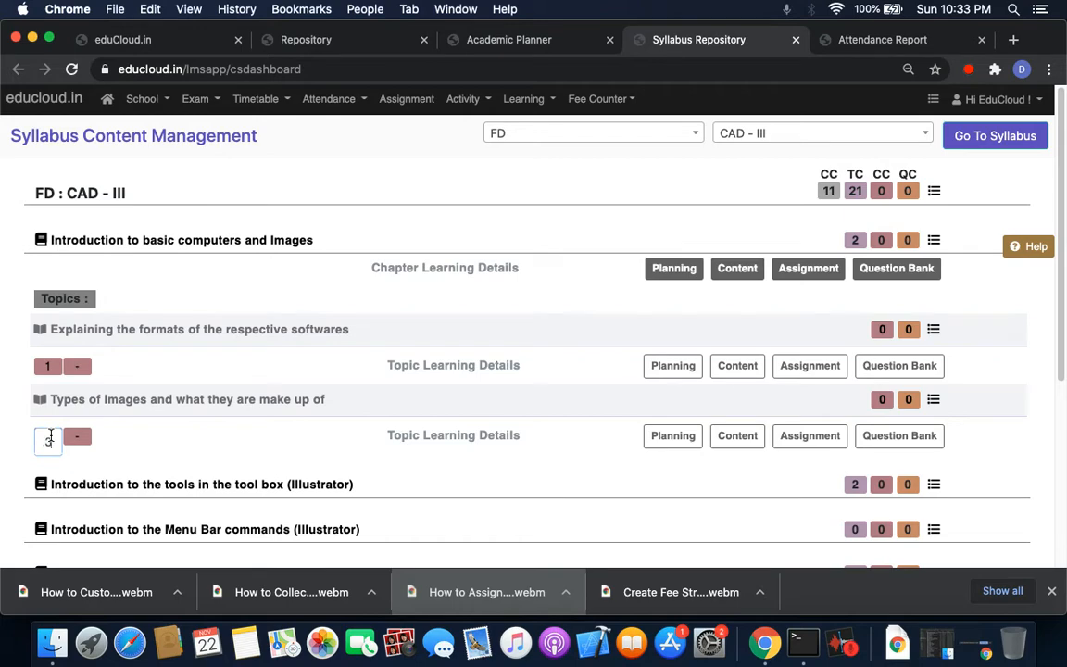
left_click(137, 459)
Expand the chapter "Introduction to the tools in the tool box (Illustrator)" and set the first value of "Types of Drawing tools" to 0.4
left_click(127, 490)
scroll(141, 454, "down", 3)
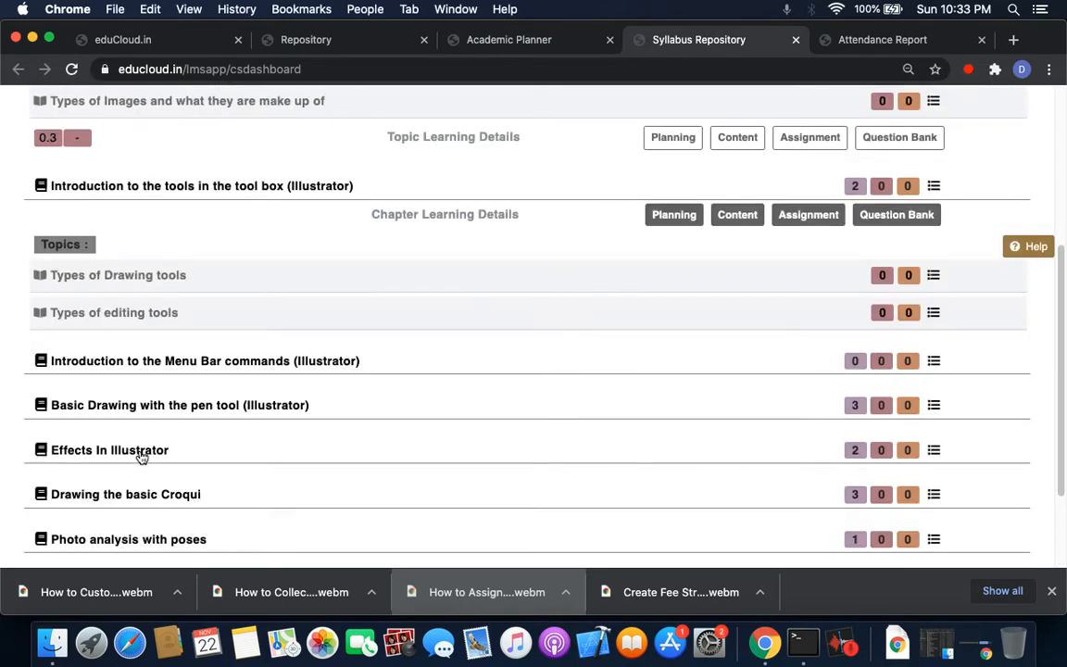
scroll(141, 457, "up", 5)
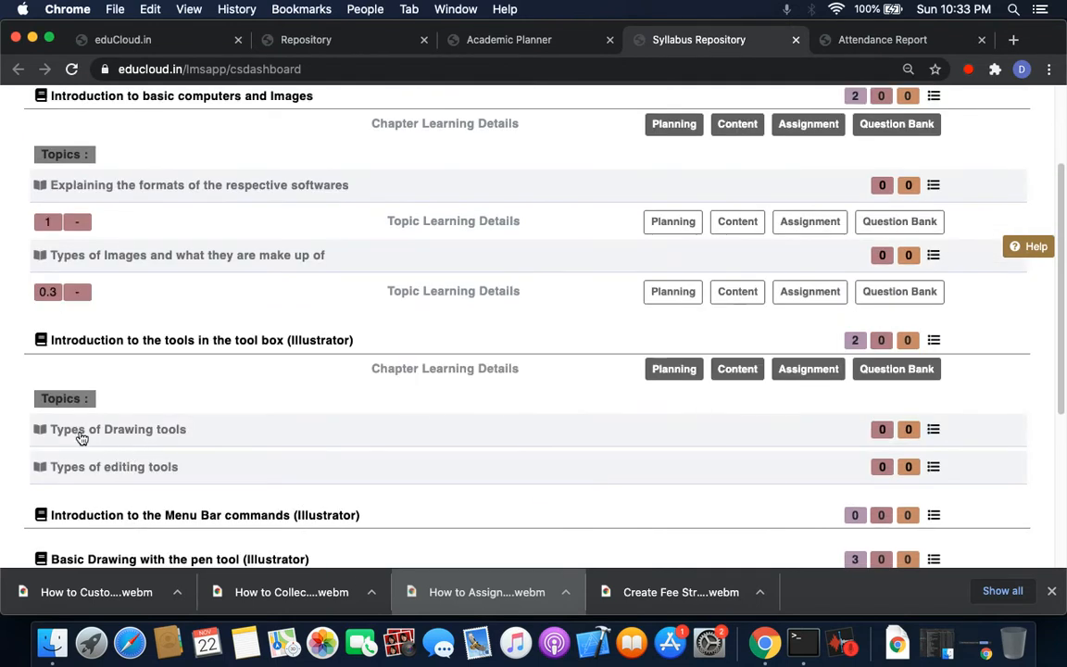
left_click(82, 431)
scroll(104, 449, "down", 1)
left_click(44, 447)
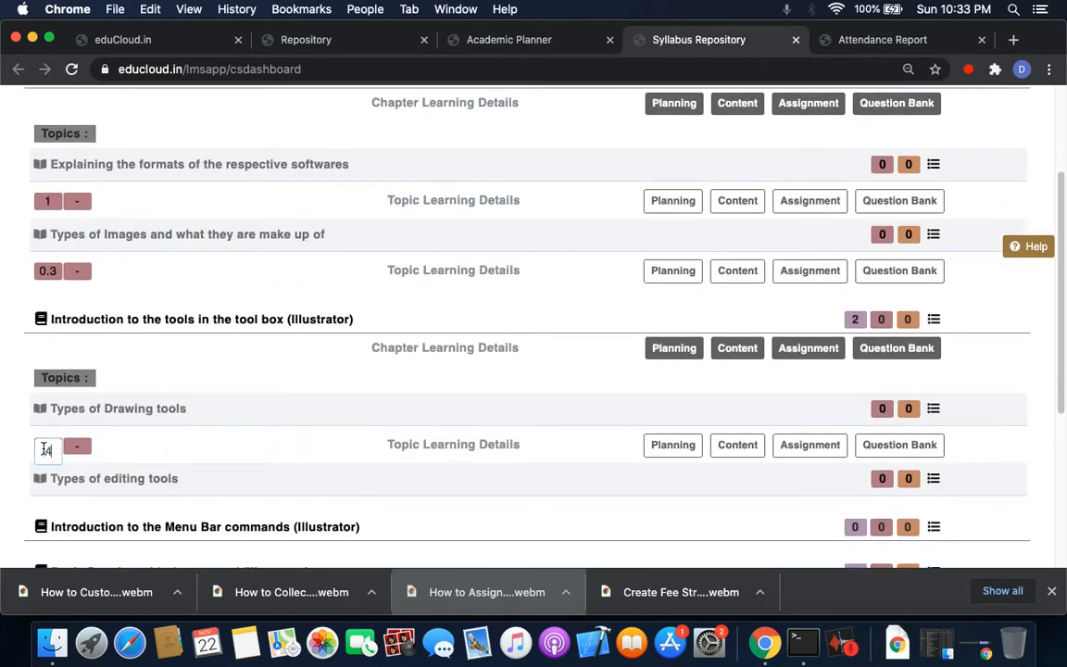
Expand the topic "Types of editing tools" in the same chapter and set its first value to 0.2
left_click(111, 482)
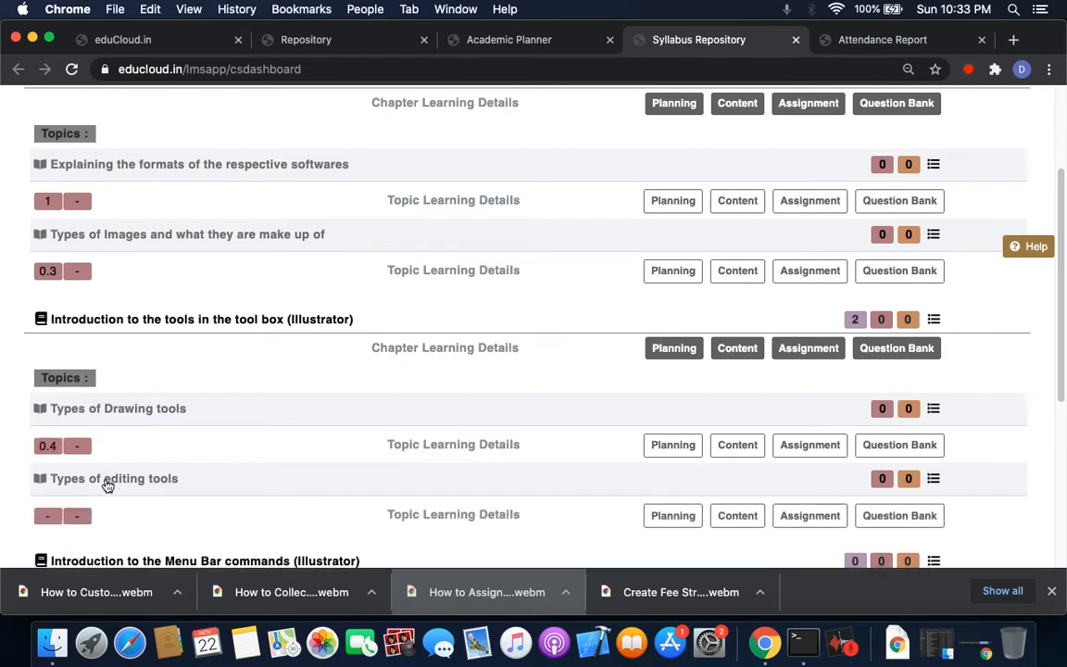
scroll(108, 484, "down", 4)
left_click(48, 403)
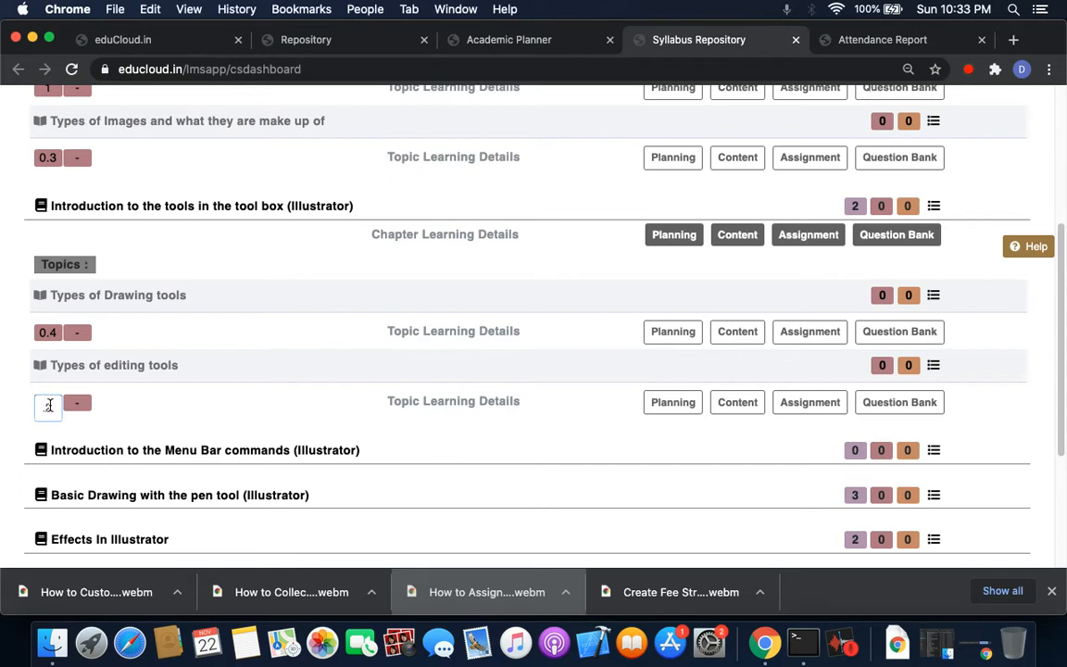
key("Return")
Return to the Academic Planner and delete the topic "Explaining the formats of the respective softwares" from the NOV-2020 plan
scroll(99, 363, "up", 4)
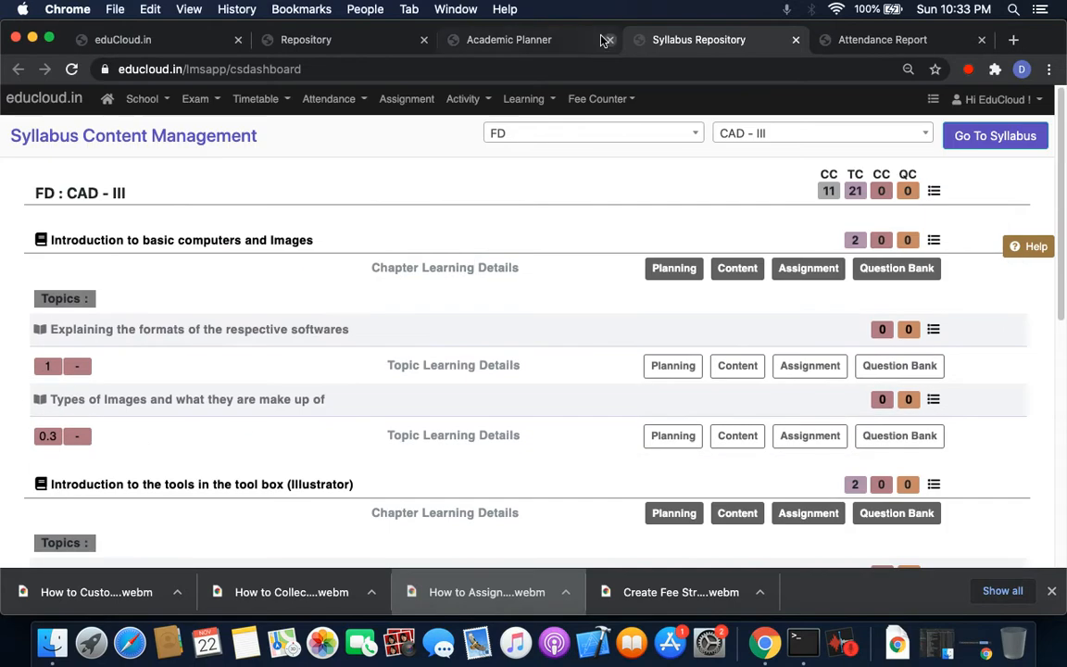
scroll(466, 268, "up", 3)
left_click(528, 41)
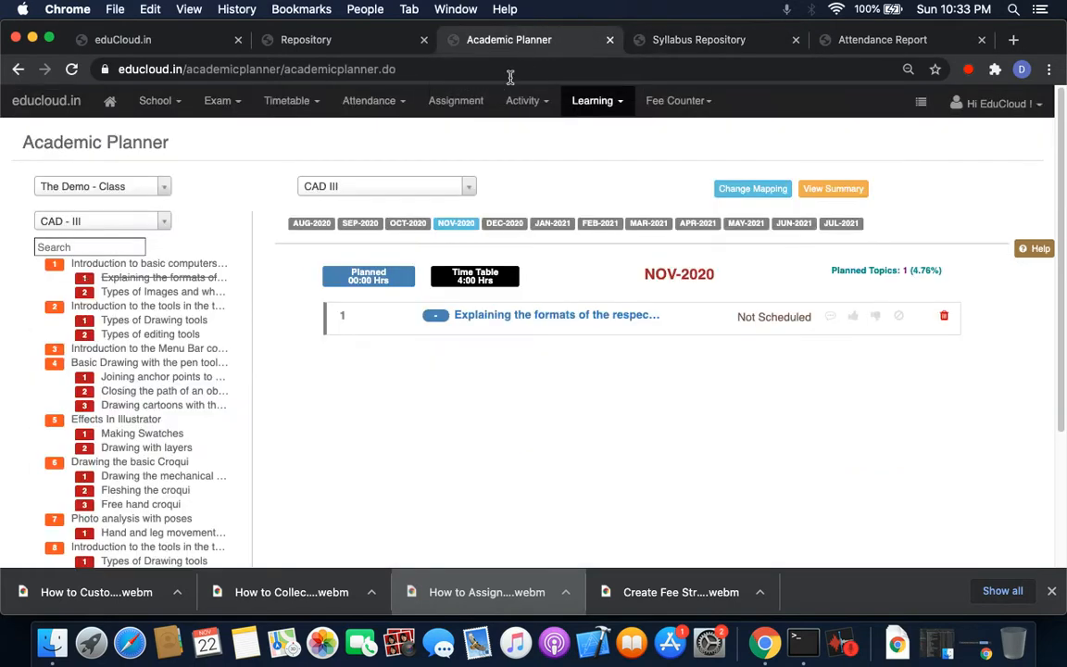
left_click(944, 318)
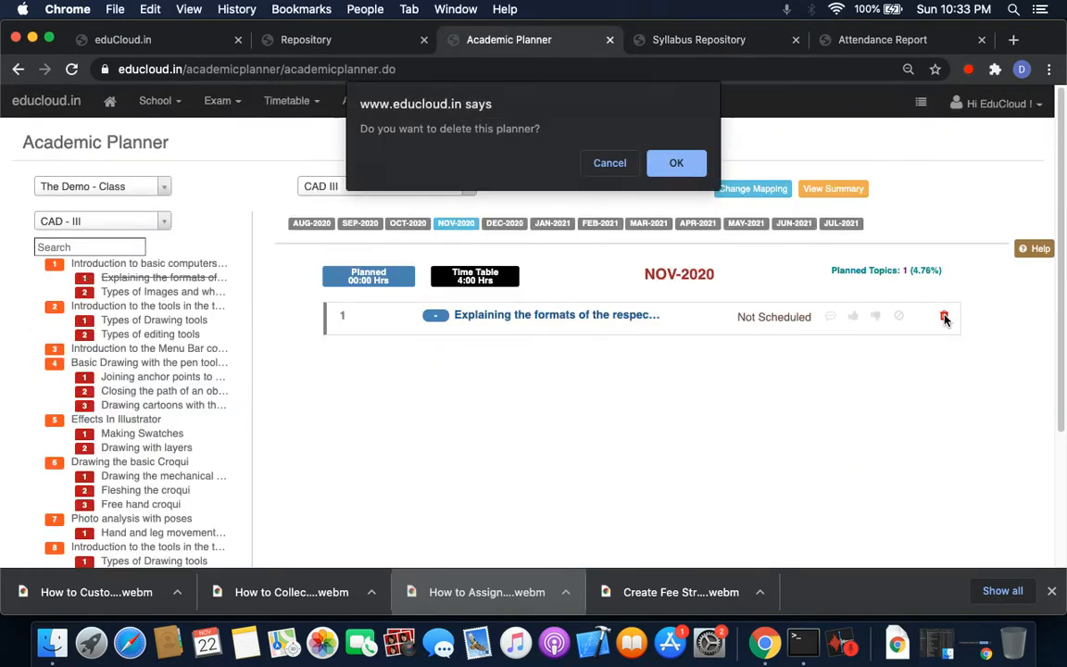
left_click(675, 164)
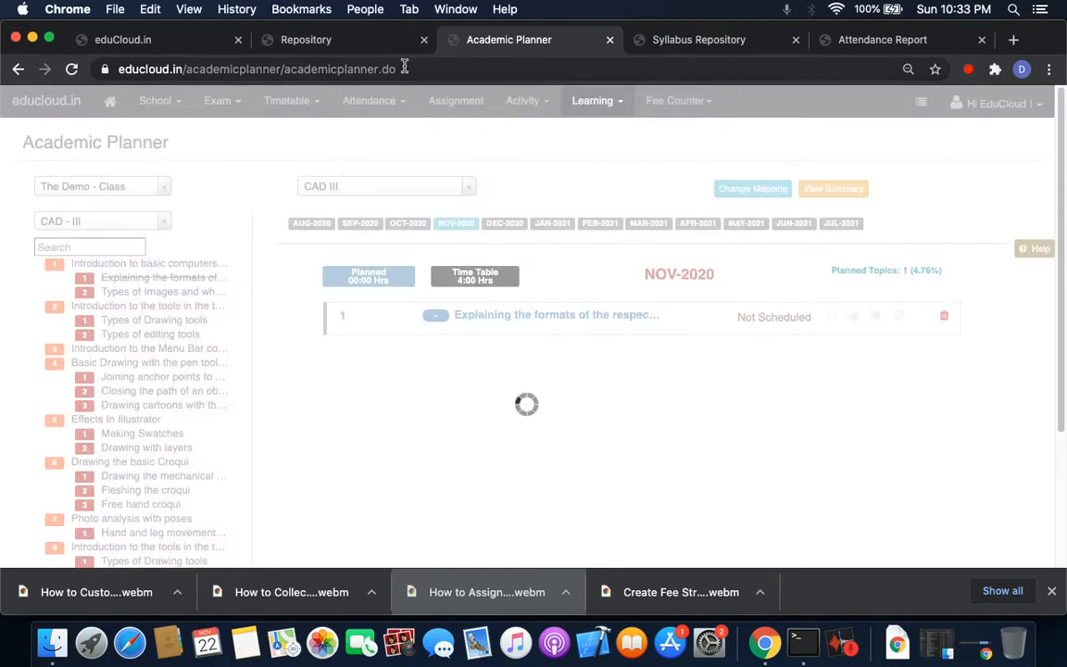
Reload the Academic Planner and load the NOV-2020 plan for The Demo - Class with subject CAD III
left_click(407, 70)
key("Return")
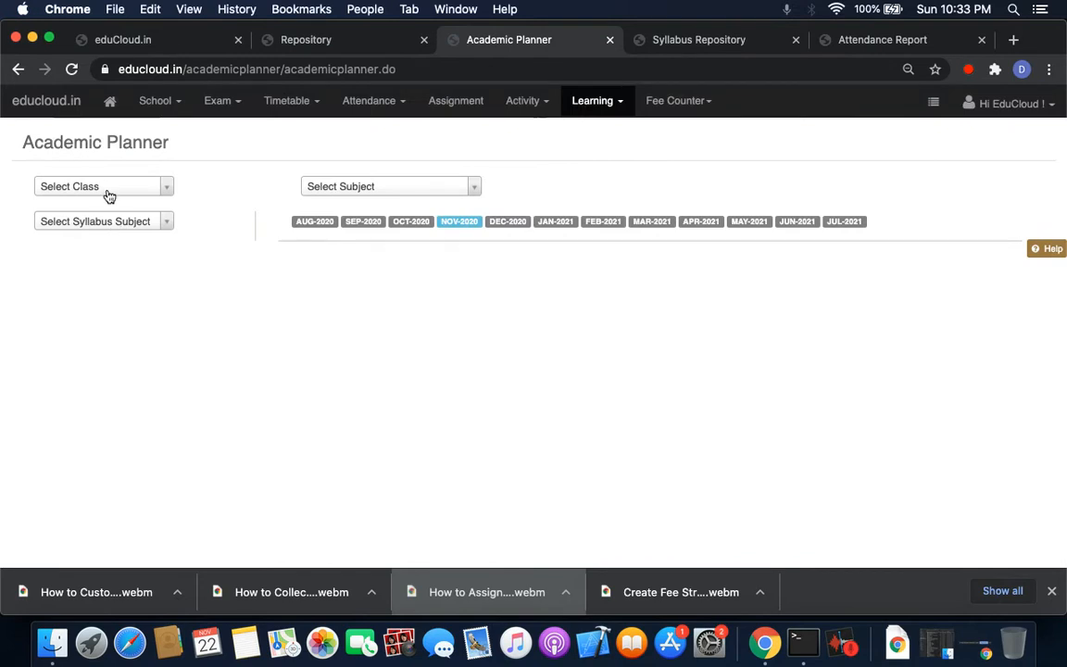
left_click(104, 186)
type("the")
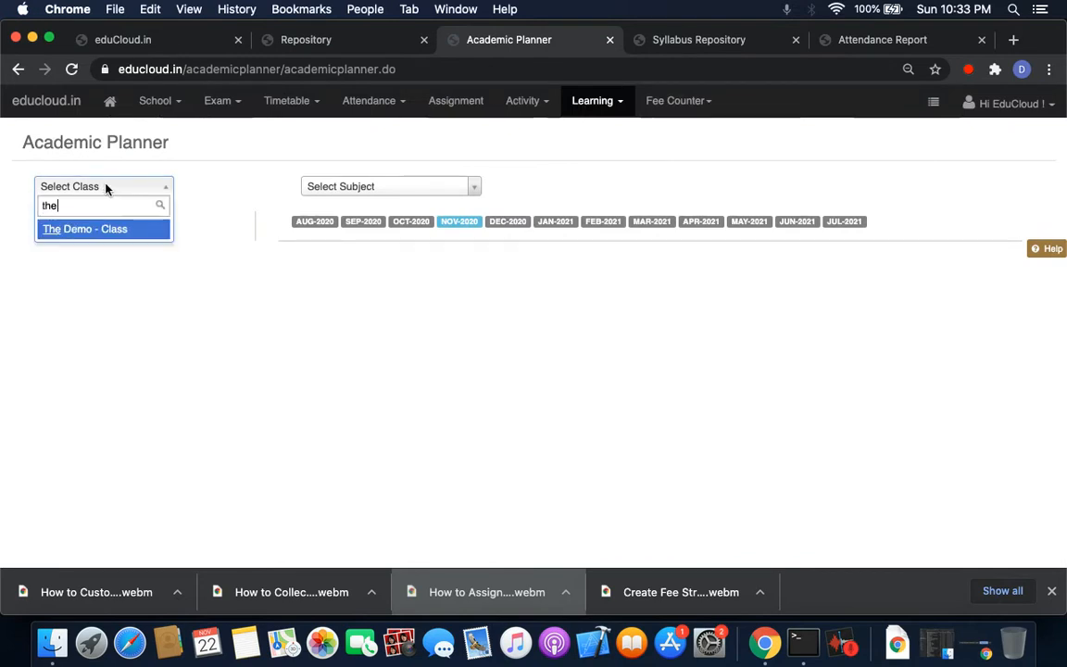
left_click(83, 228)
left_click(362, 189)
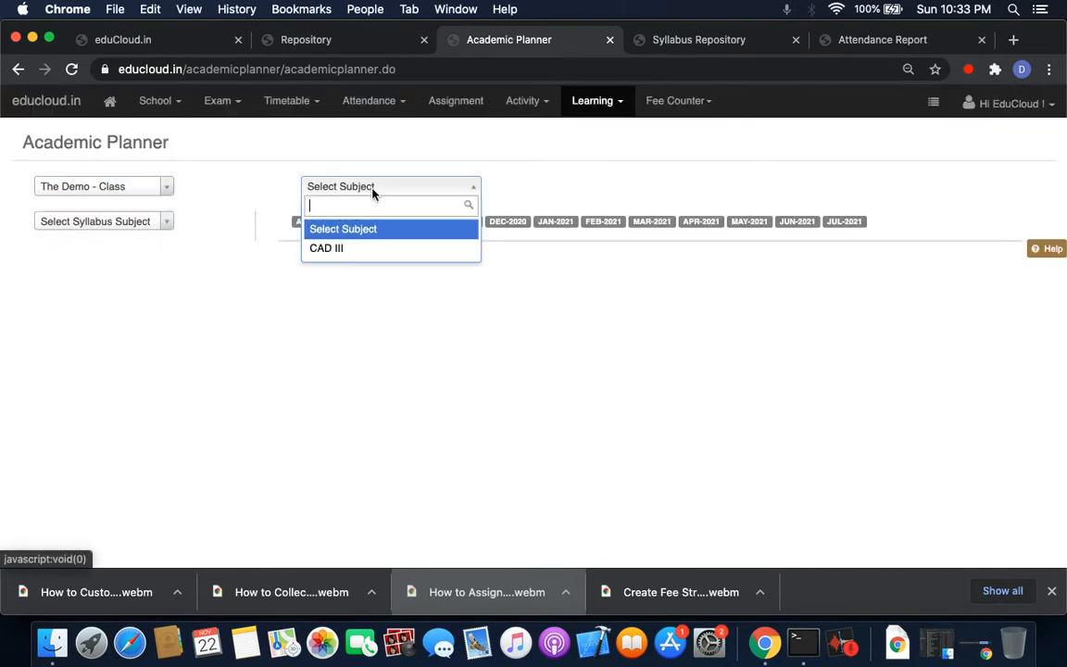
left_click(359, 247)
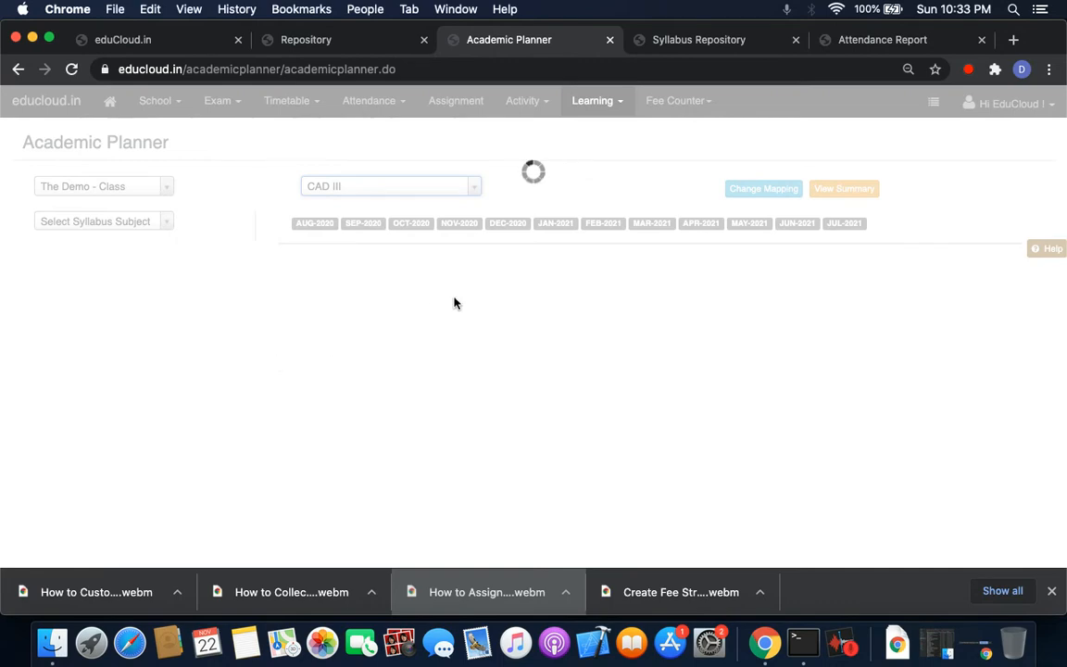
left_click(458, 224)
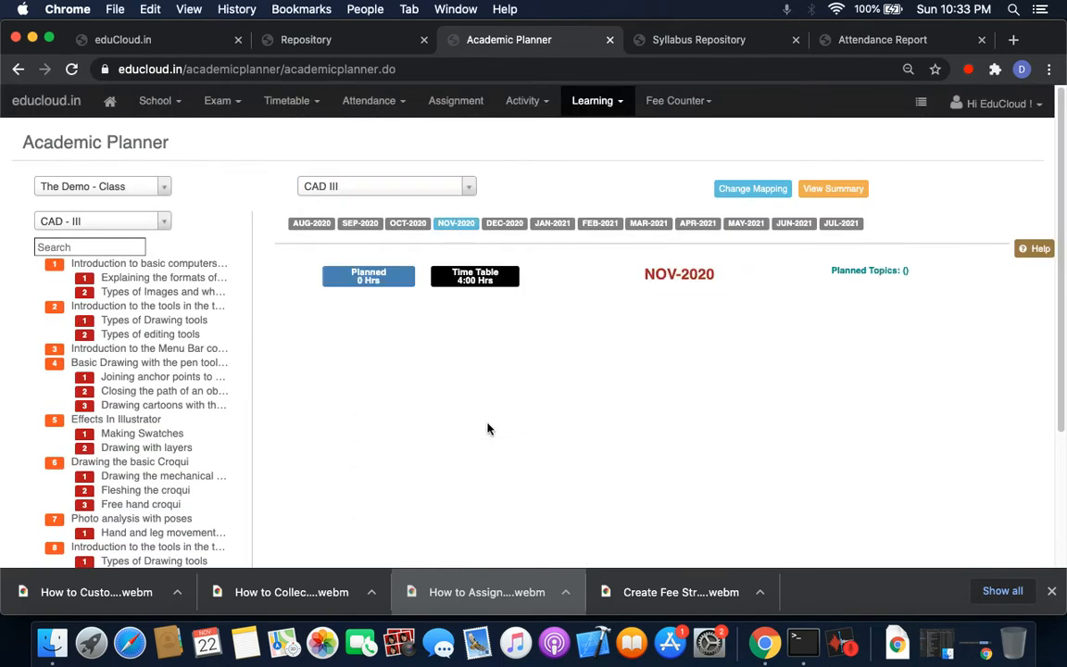
Add the two topics of the first chapter and "Types of Drawing tools" from the second chapter to the NOV-2020 plan
left_click_drag(126, 276, 452, 315)
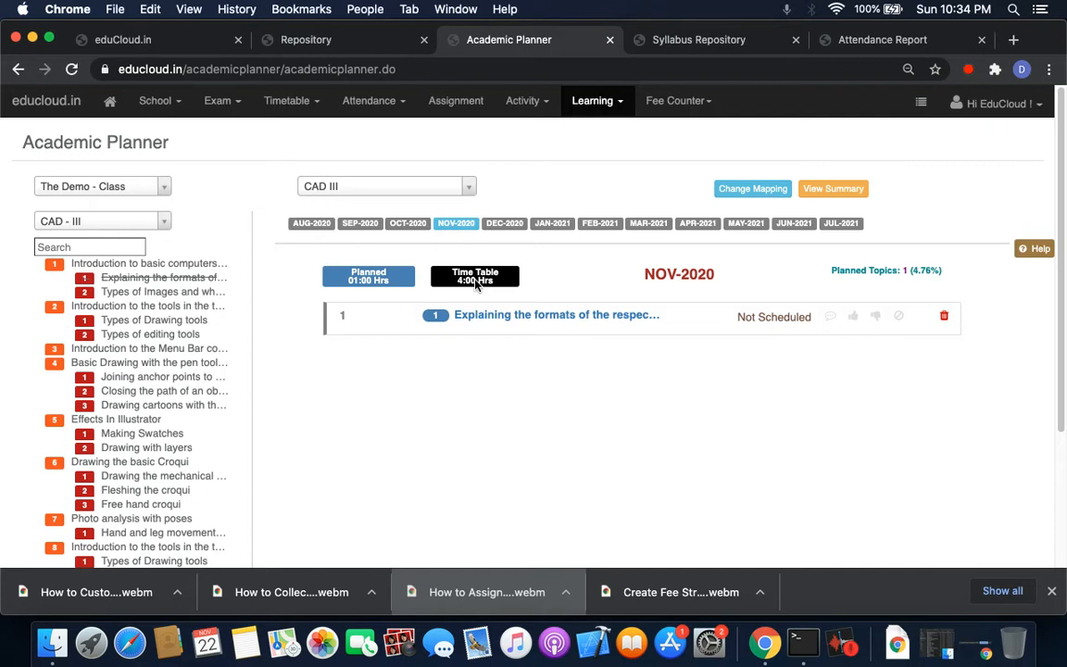
left_click_drag(158, 296, 466, 359)
left_click_drag(154, 296, 474, 321)
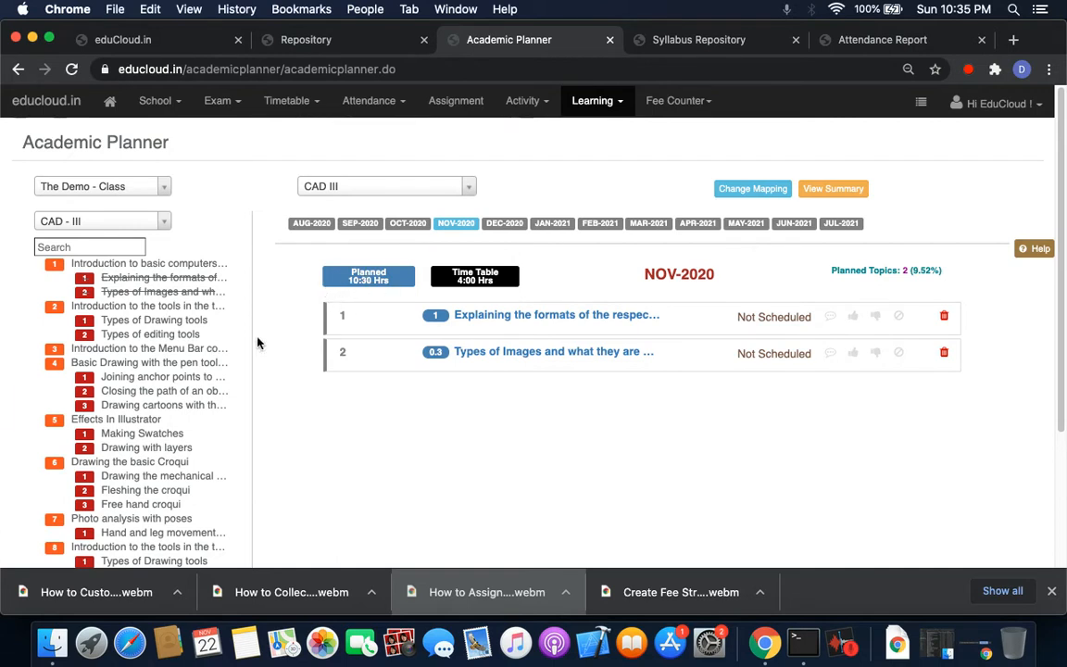
mouse_move(159, 327)
left_mouse_down()
mouse_move(476, 374)
mouse_move(488, 393)
left_mouse_up()
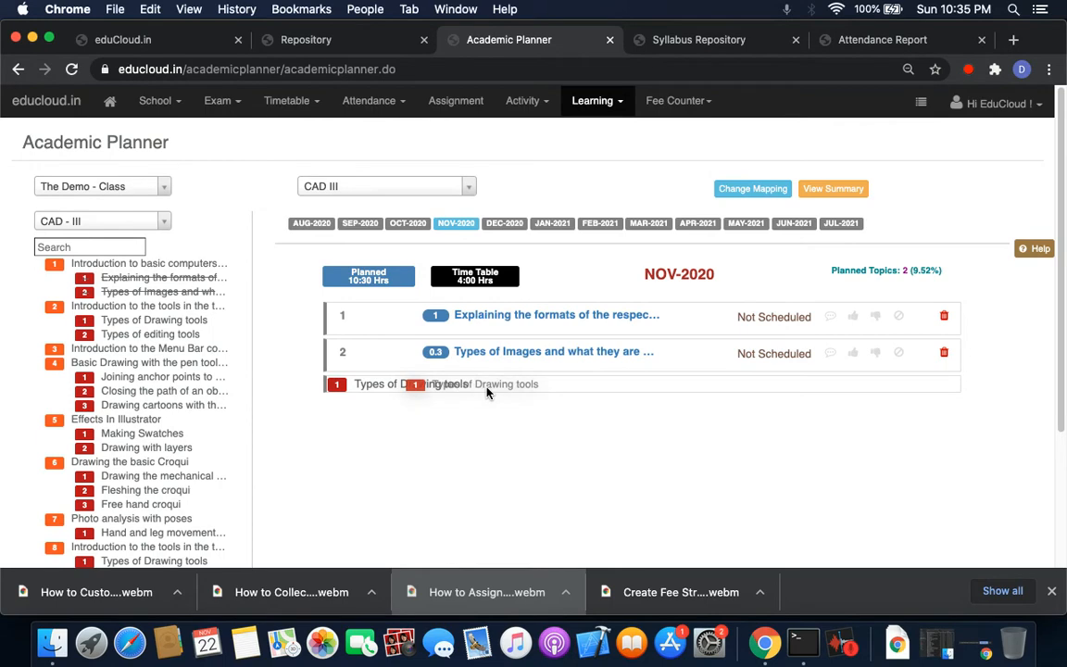
left_click_drag(488, 392, 486, 391)
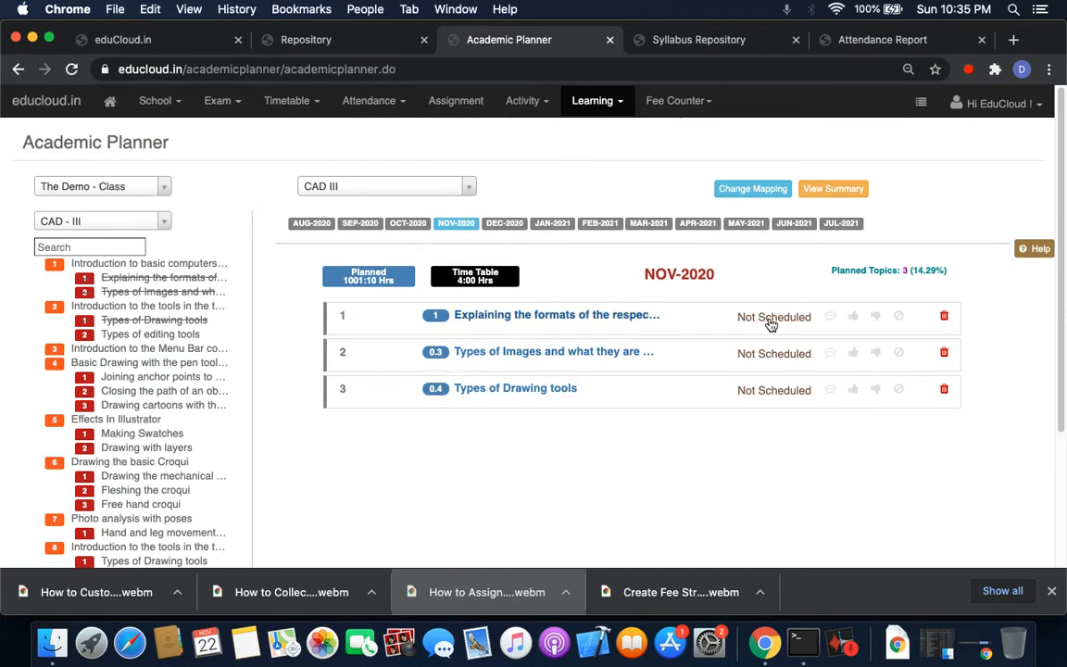
Add "Types of editing tools" and the first two topics of the Basic Drawing with the pen tool chapter to the DEC-2020 plan
left_click(499, 224)
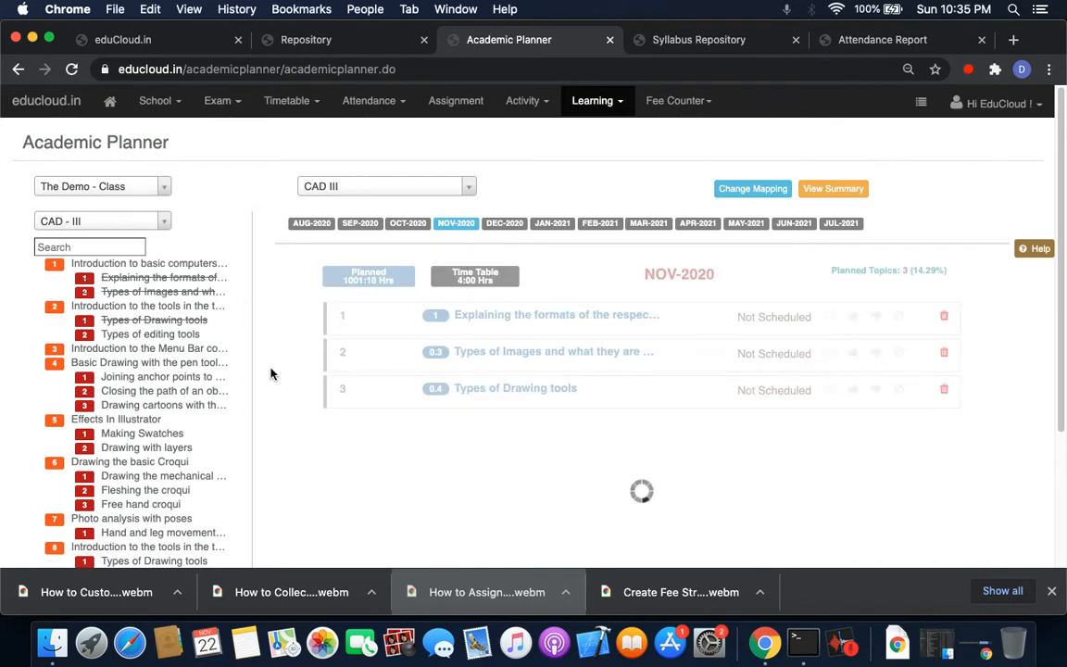
left_click_drag(136, 333, 507, 333)
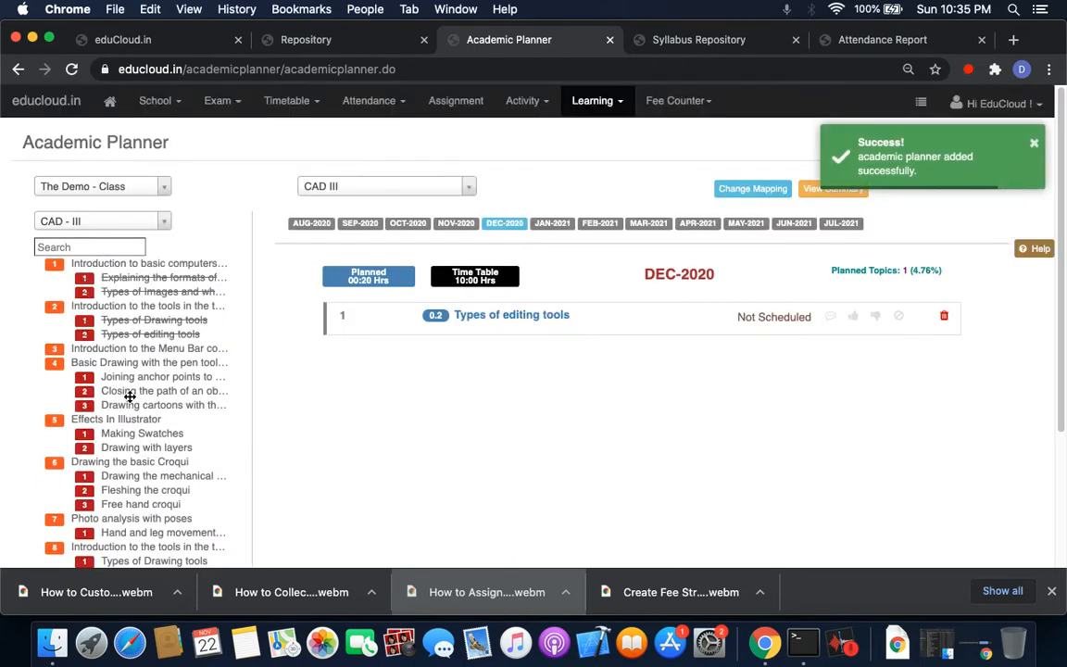
left_click_drag(128, 376, 426, 330)
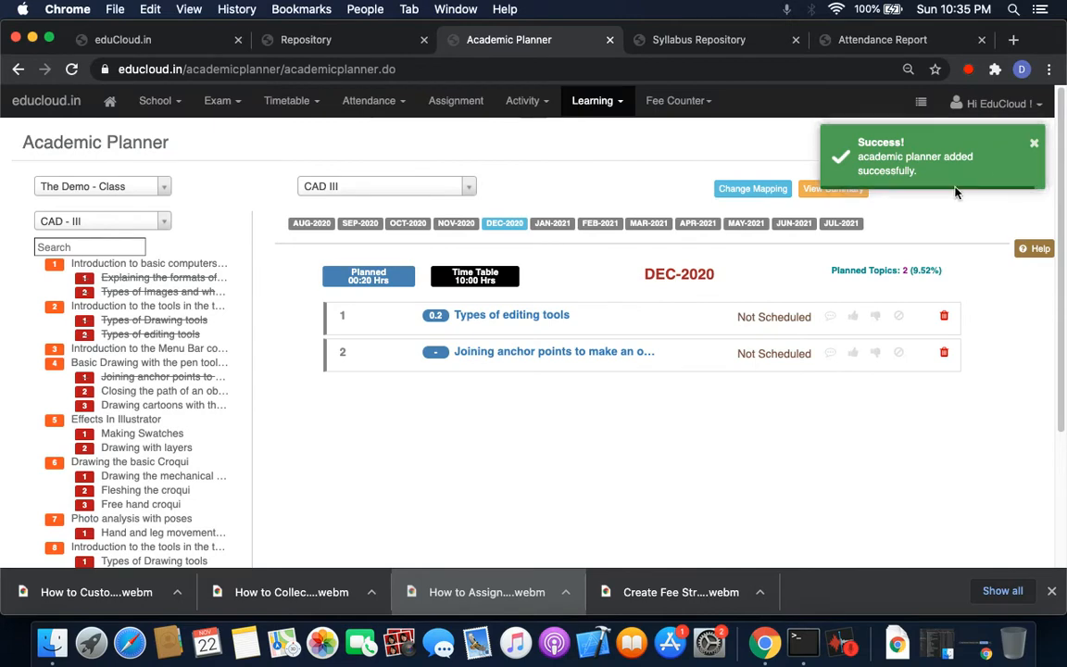
left_click(928, 131)
left_click_drag(152, 390, 436, 356)
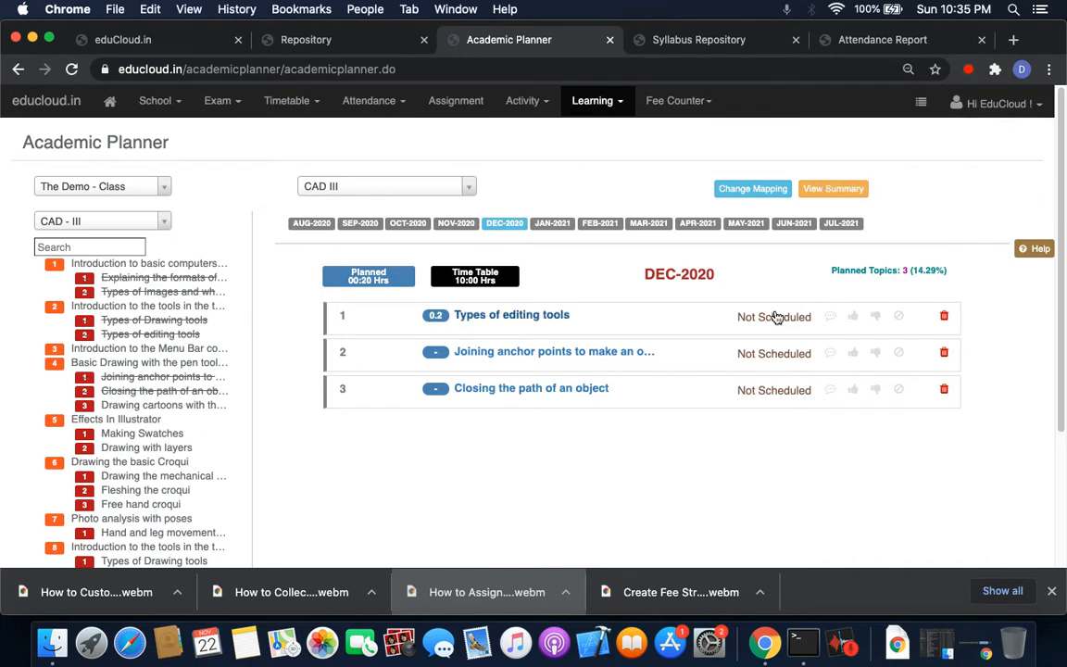
Compare the planned topics and hours of NOV-2020 and DEC-2020 and review the syllabus topics still unplanned
left_click(457, 225)
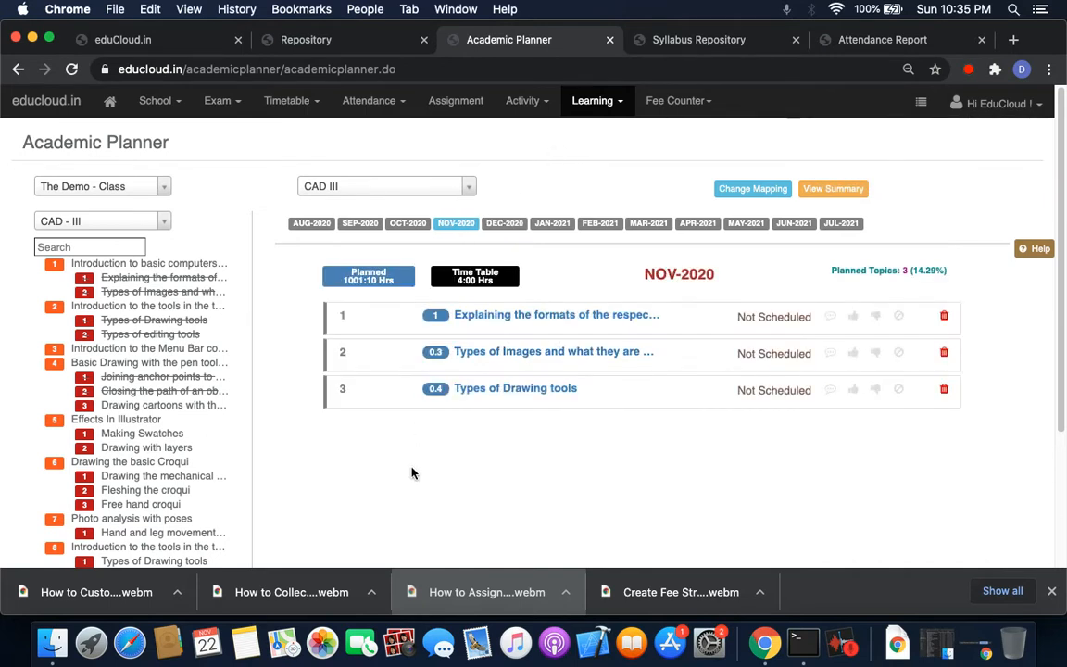
left_click(503, 223)
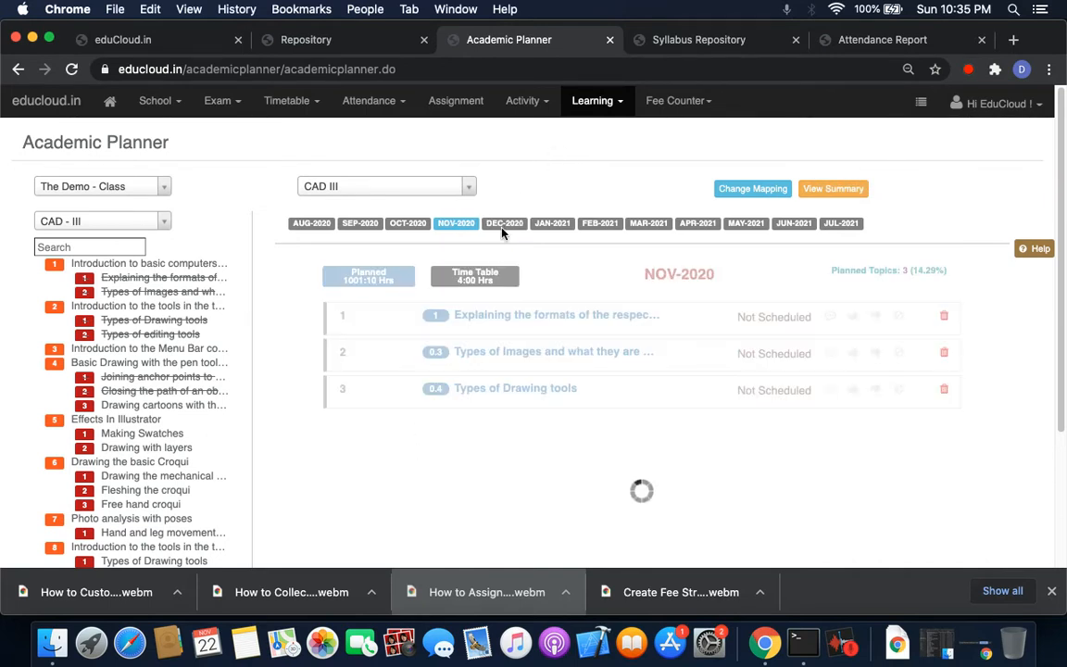
left_click(454, 225)
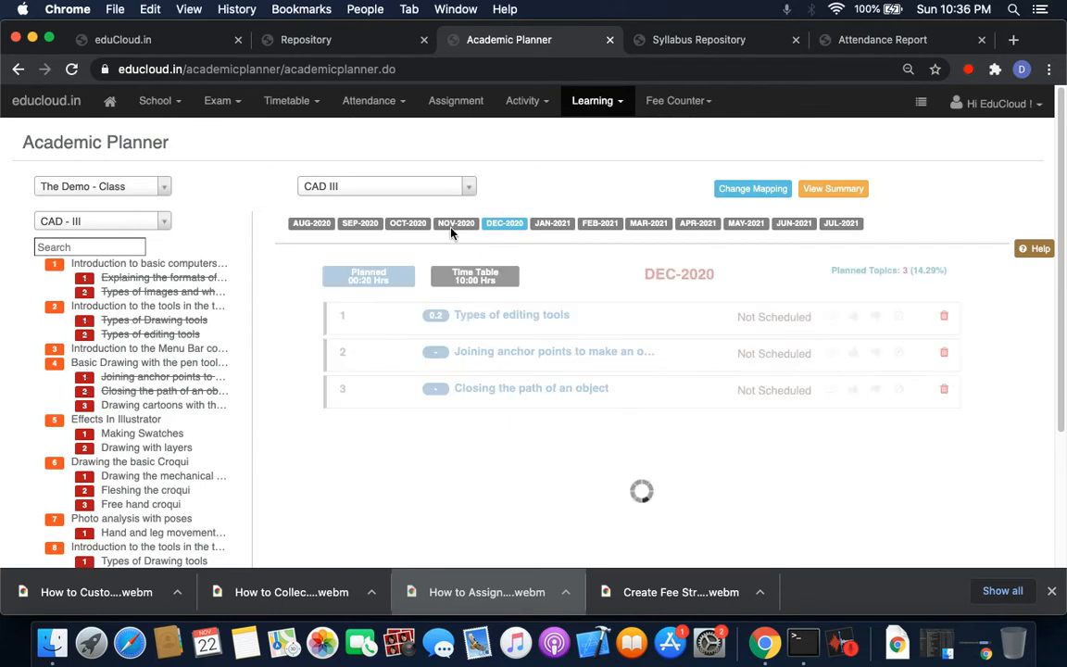
left_click(491, 223)
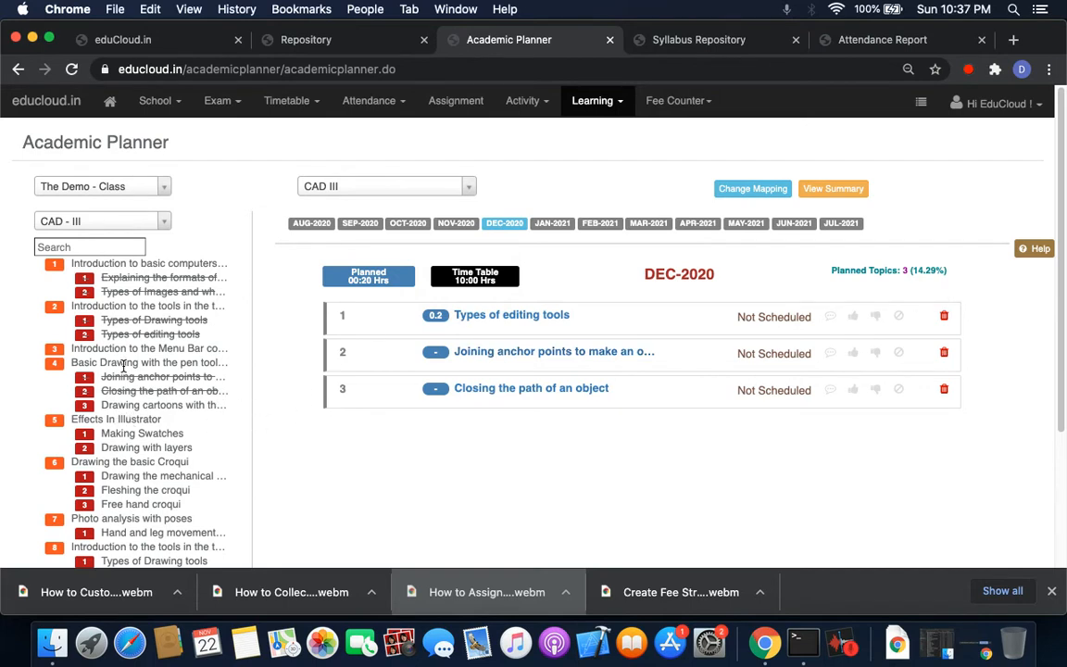
scroll(136, 417, "down", 3)
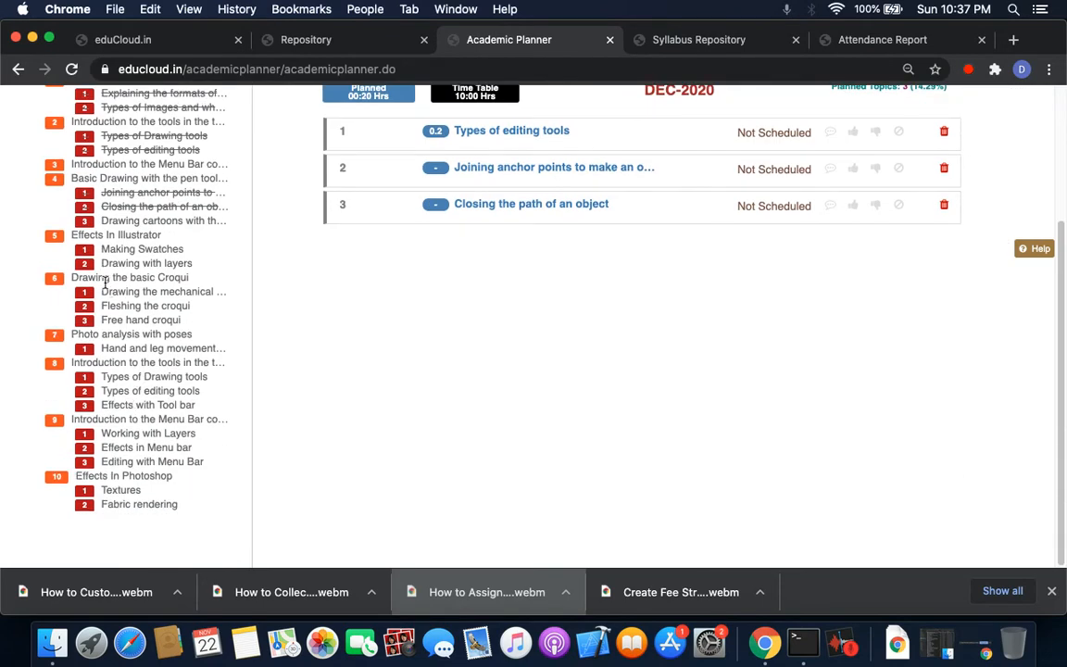
scroll(124, 371, "up", 3)
scroll(126, 378, "down", 3)
scroll(144, 356, "up", 3)
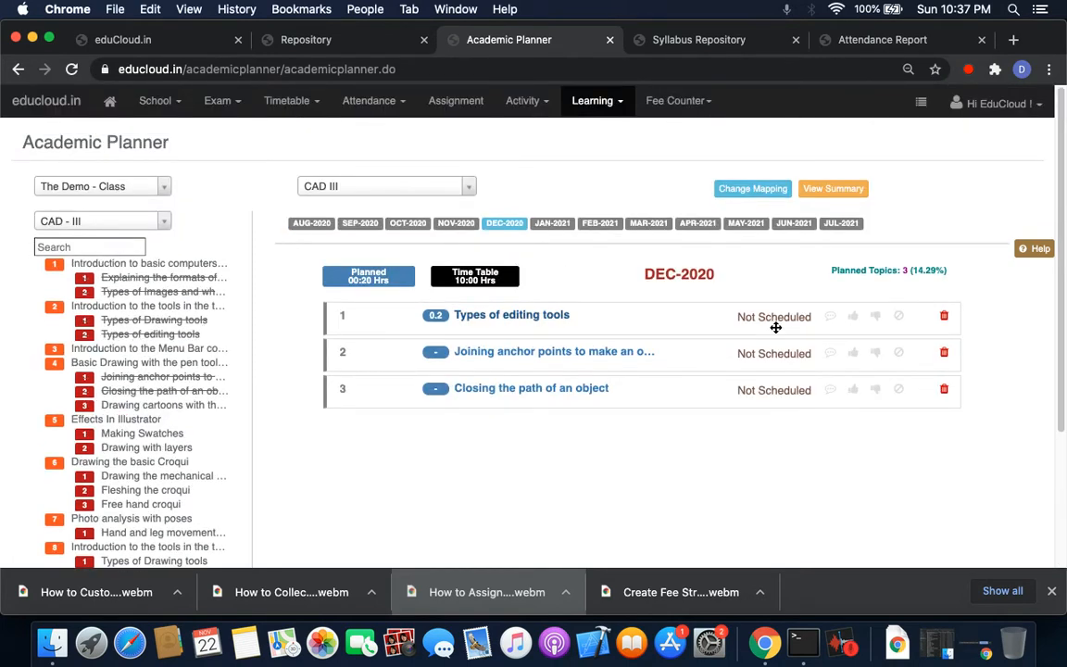
Open the Lesson Plan page and show the calendar week of Nov 23 — 29 2020
left_click(604, 102)
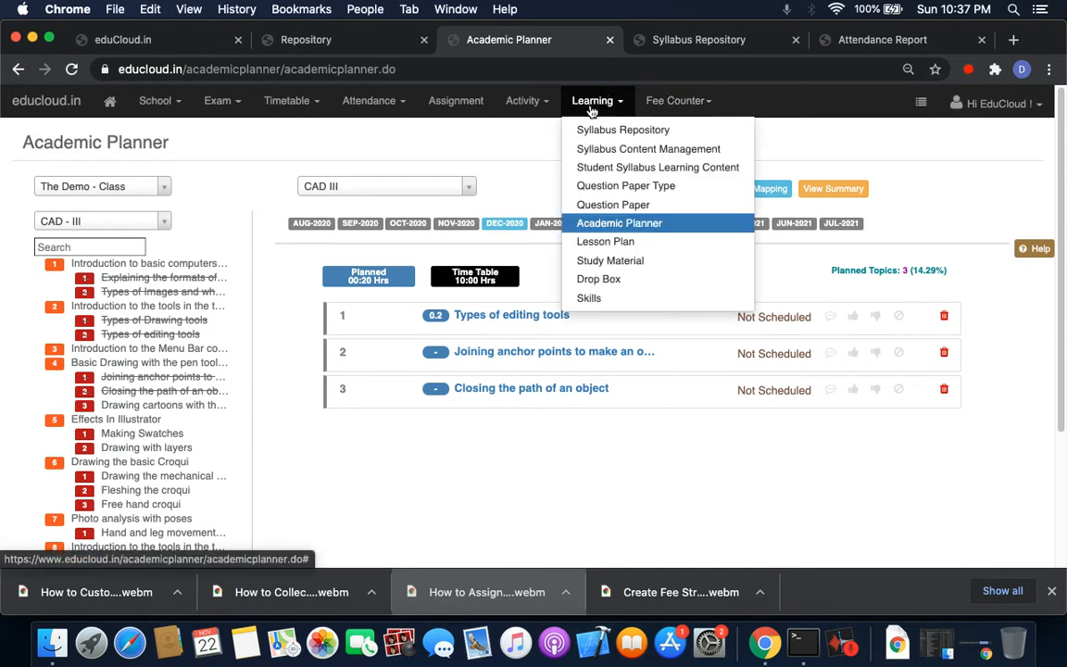
left_click(624, 242)
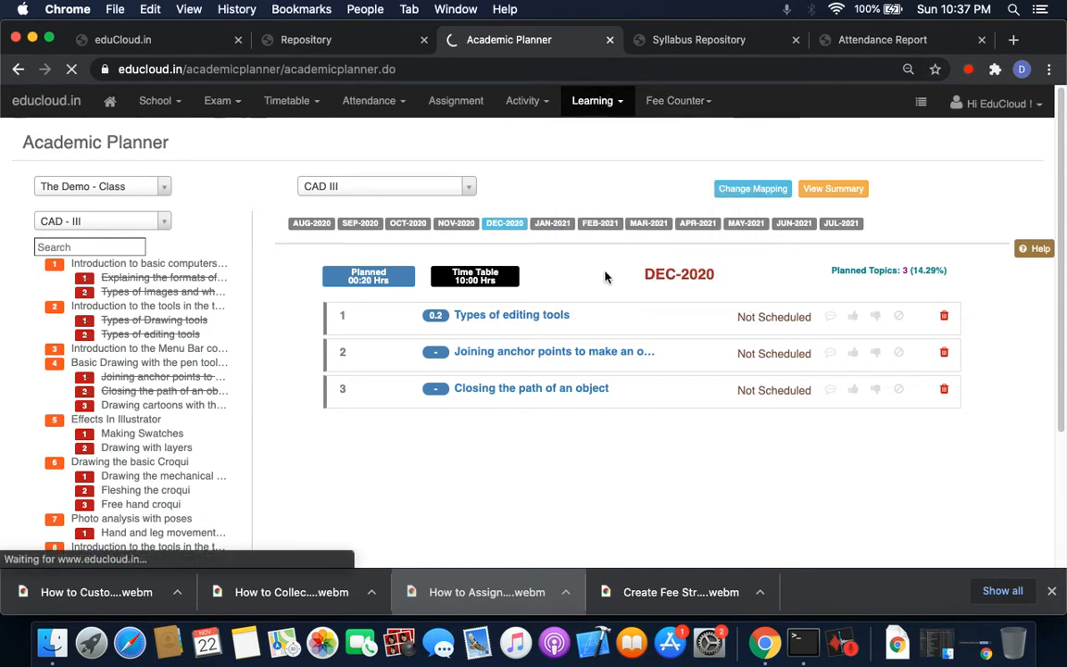
left_click(968, 68)
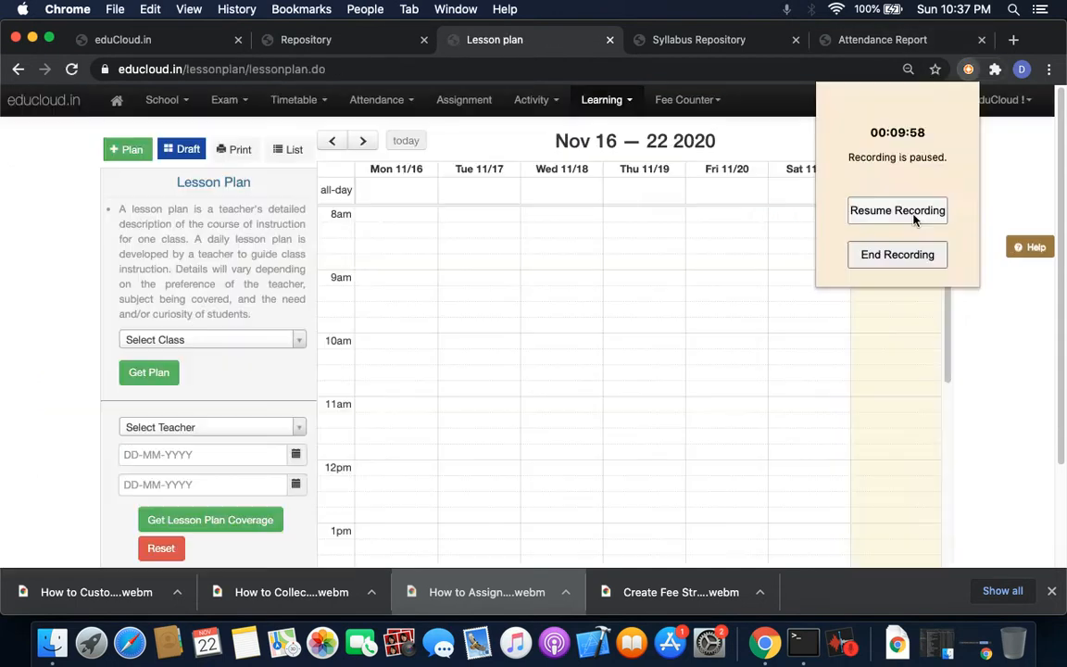
left_click(845, 210)
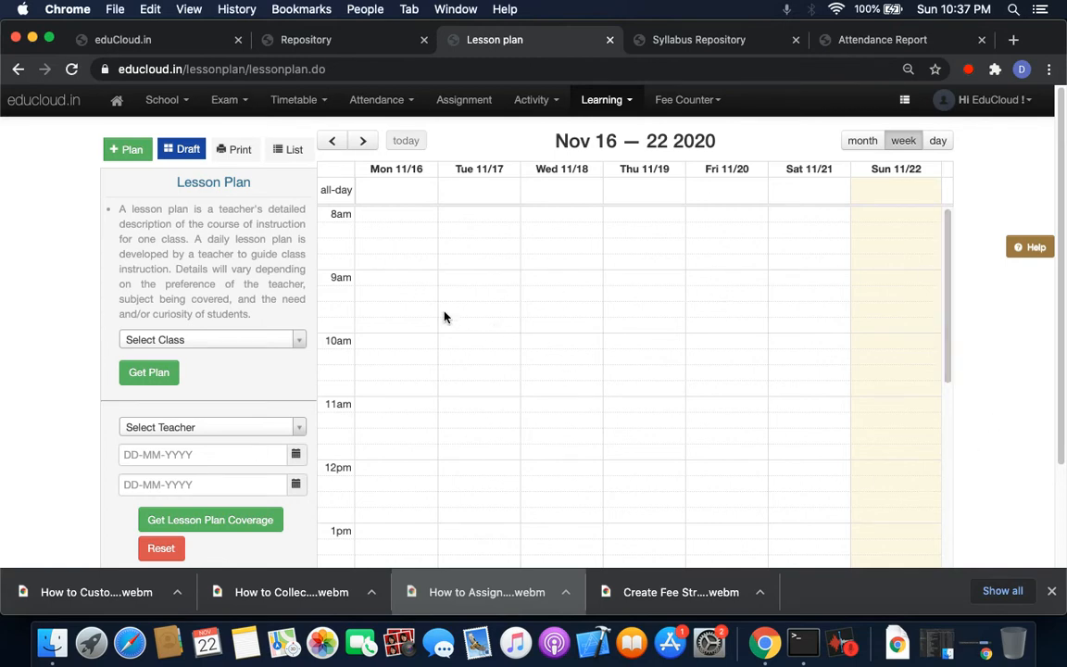
left_click(362, 140)
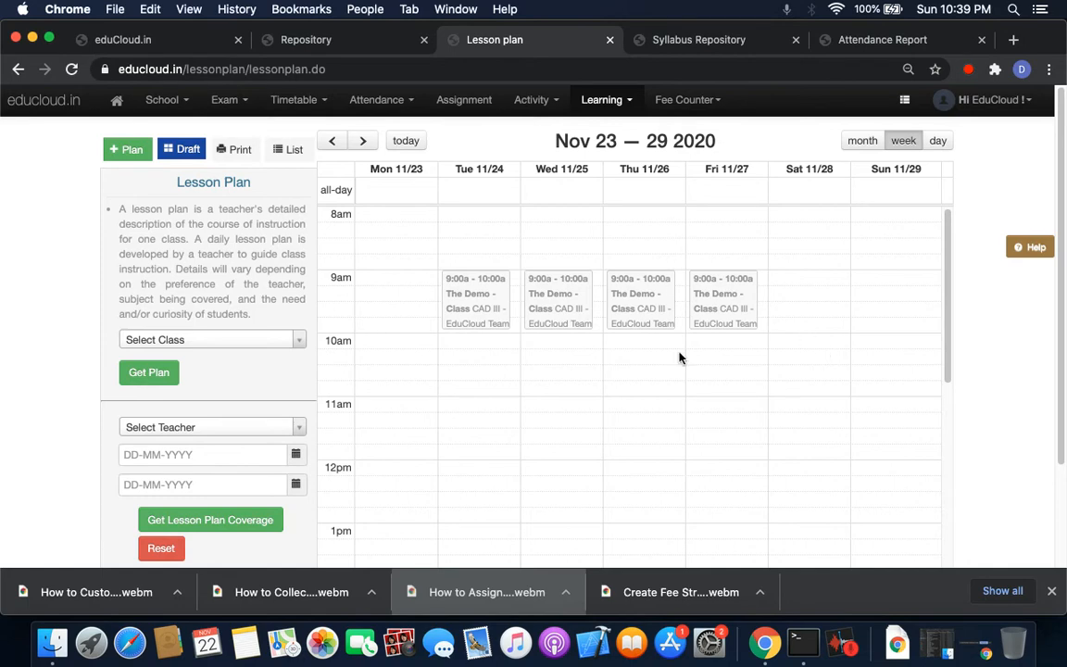
Start a lesson plan for the Tue 11/24 CAD III session and show the NOV-2020 monthly planner topics for selection
left_click(471, 297)
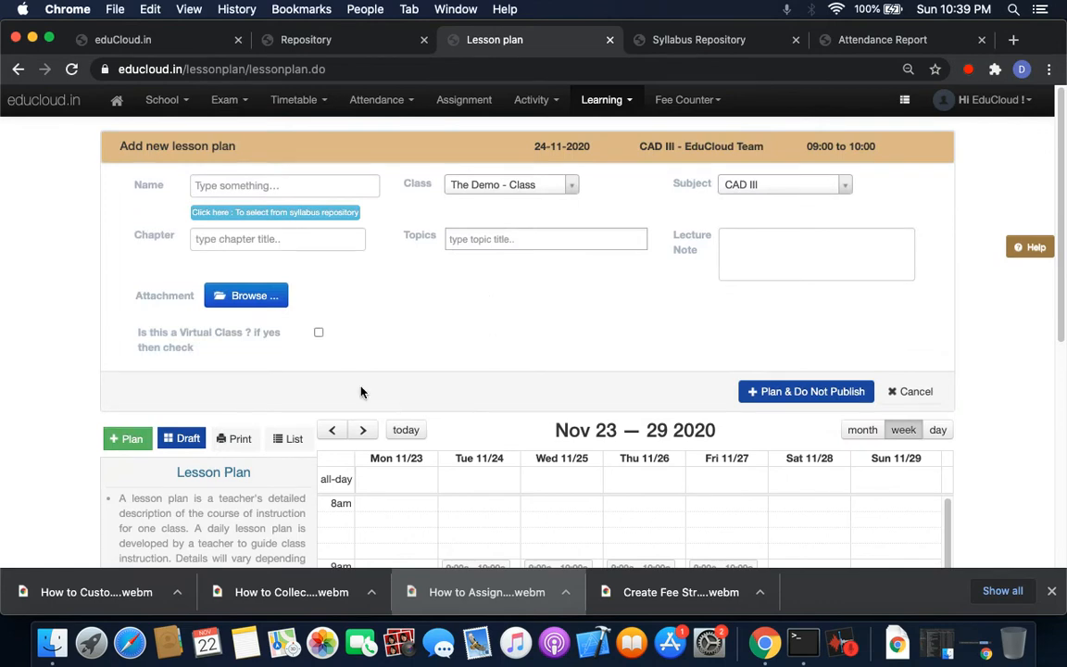
scroll(419, 281, "down", 3)
scroll(420, 281, "up", 3)
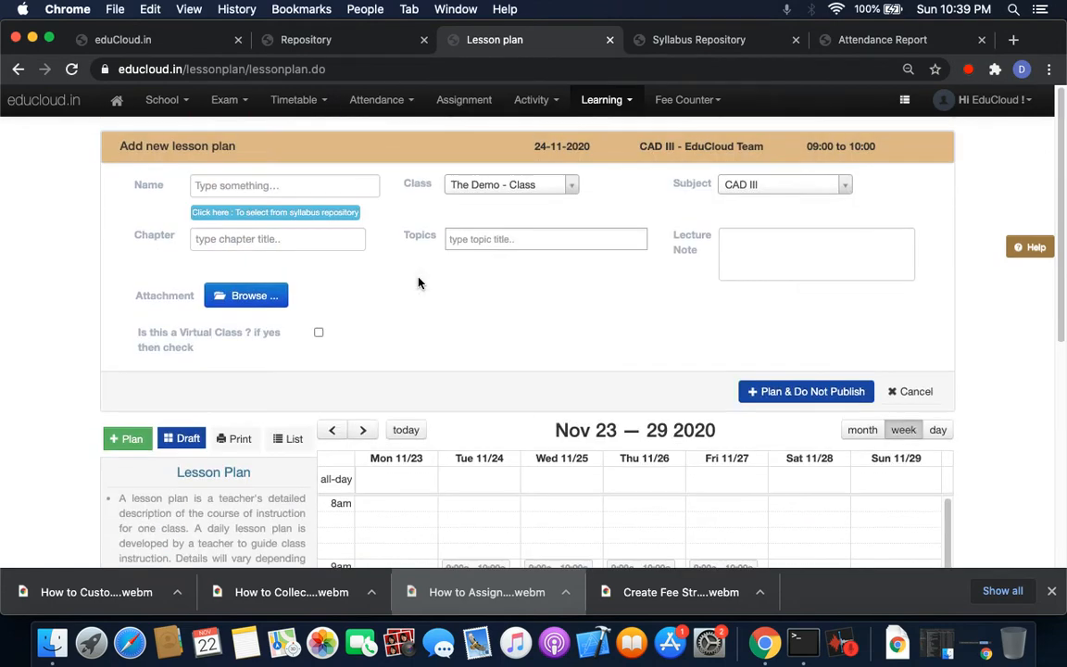
left_click(296, 219)
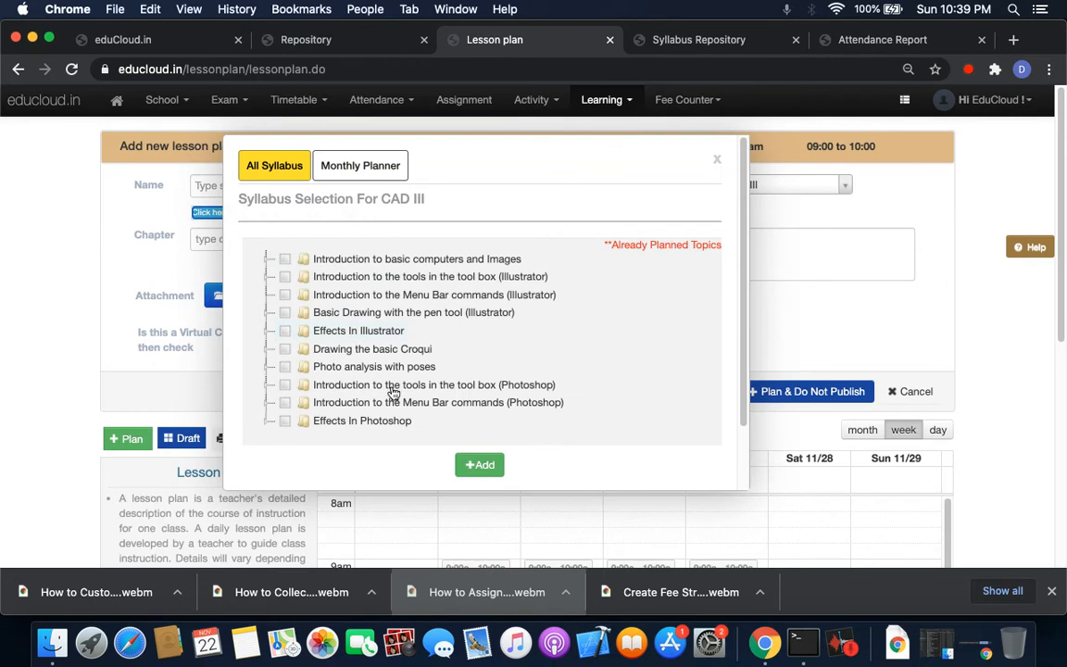
left_click(359, 169)
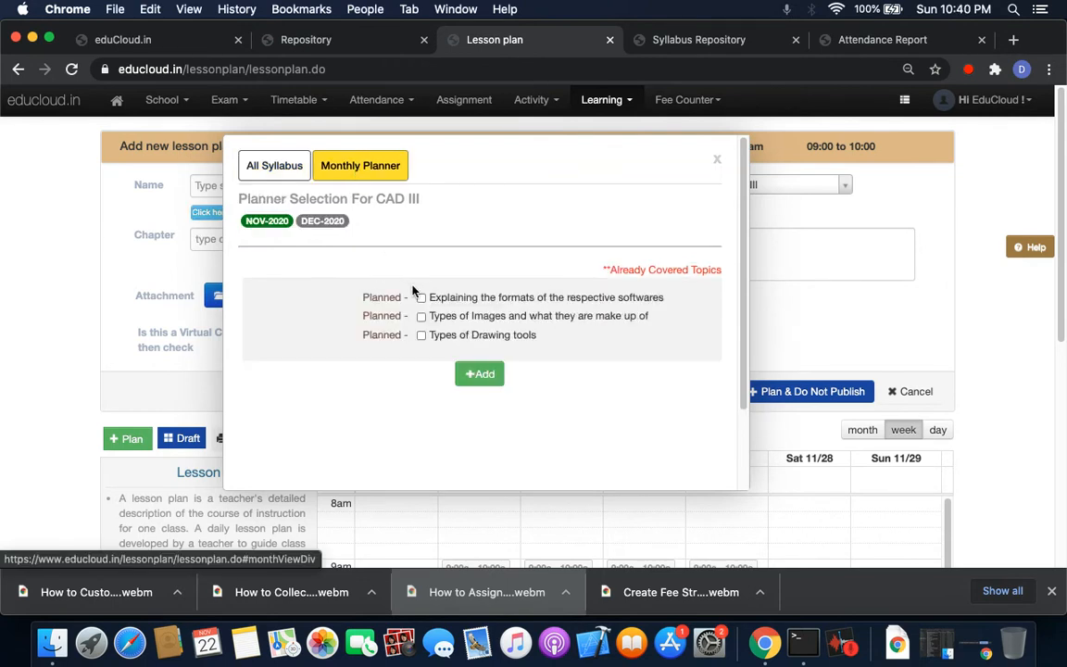
left_click(335, 222)
left_click(259, 220)
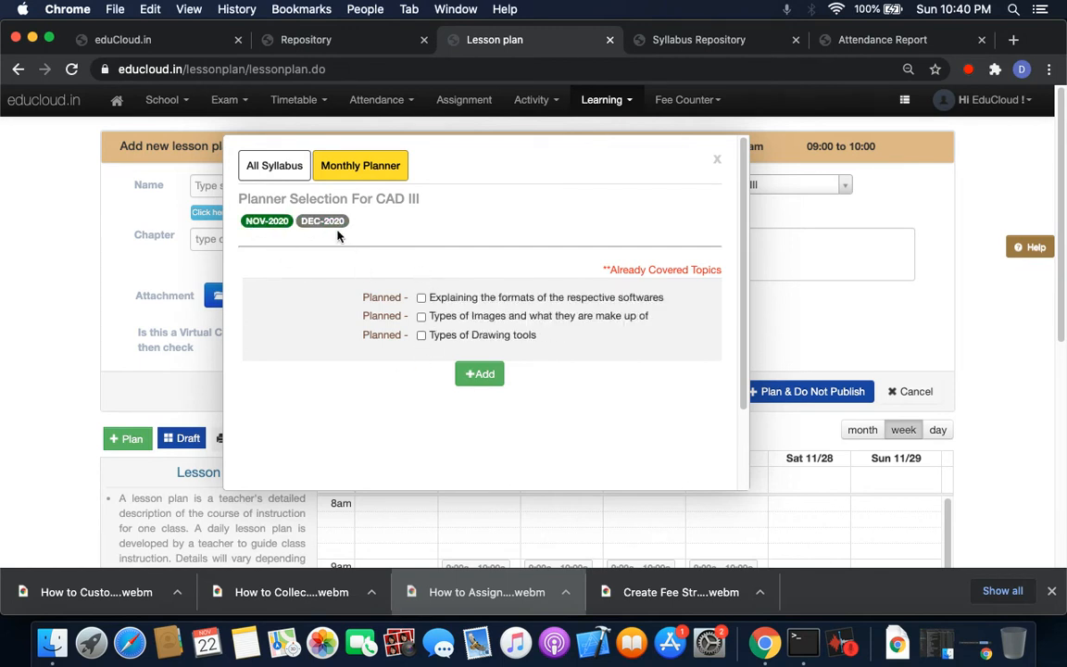
left_click(325, 221)
left_click(261, 221)
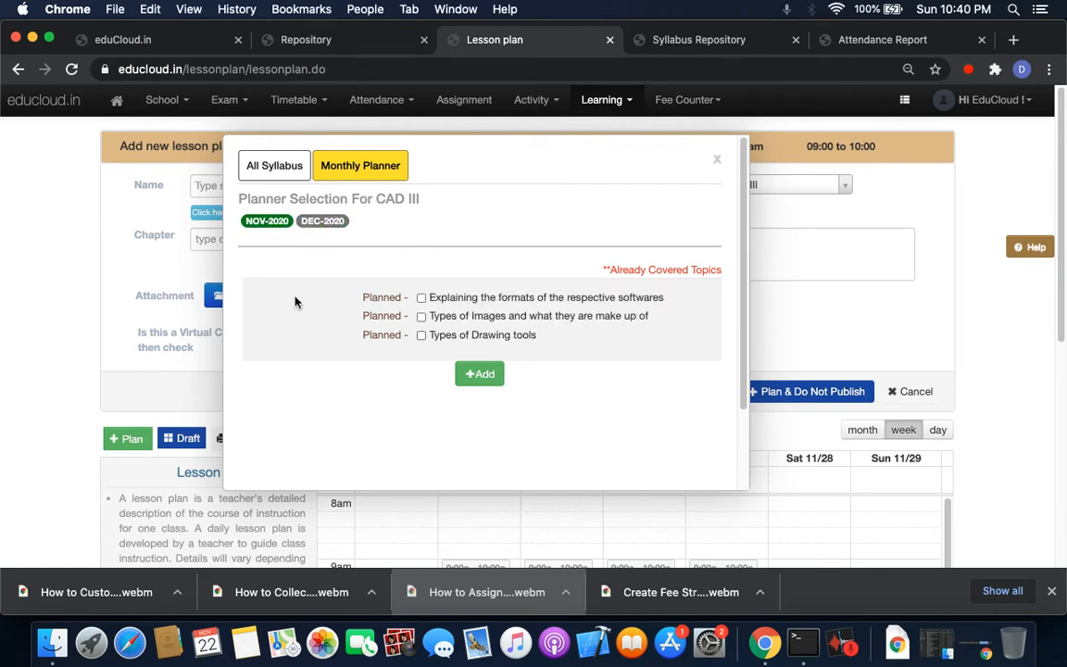
Add the topic "Explaining the formats of the respective softwares" to the lesson plan and save it without publishing
left_click(422, 298)
left_click(492, 383)
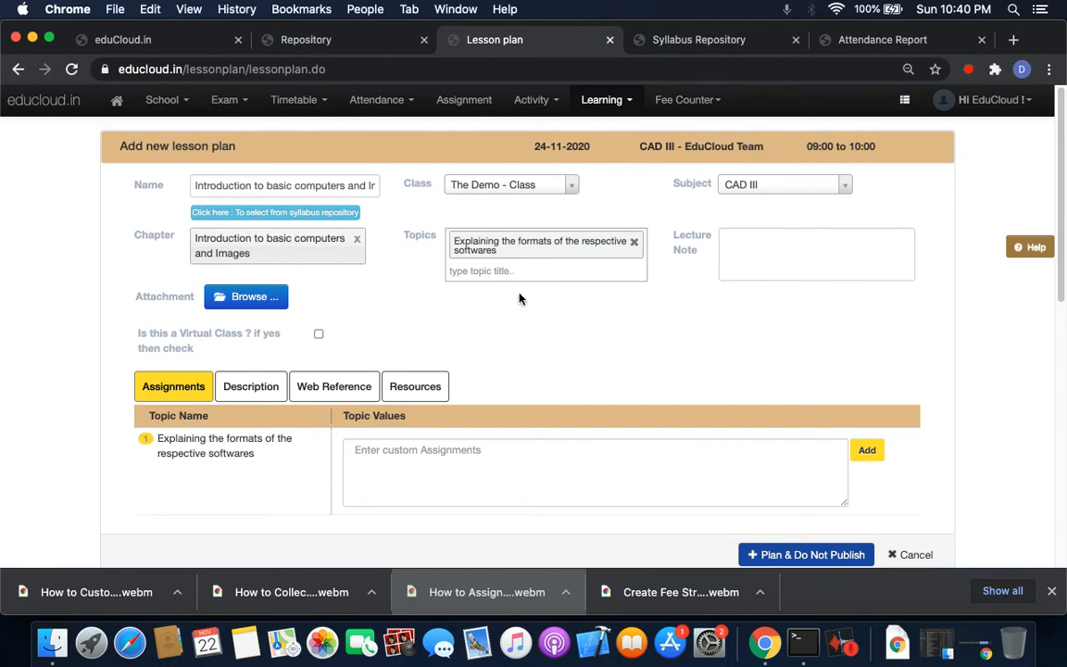
scroll(520, 298, "down", 3)
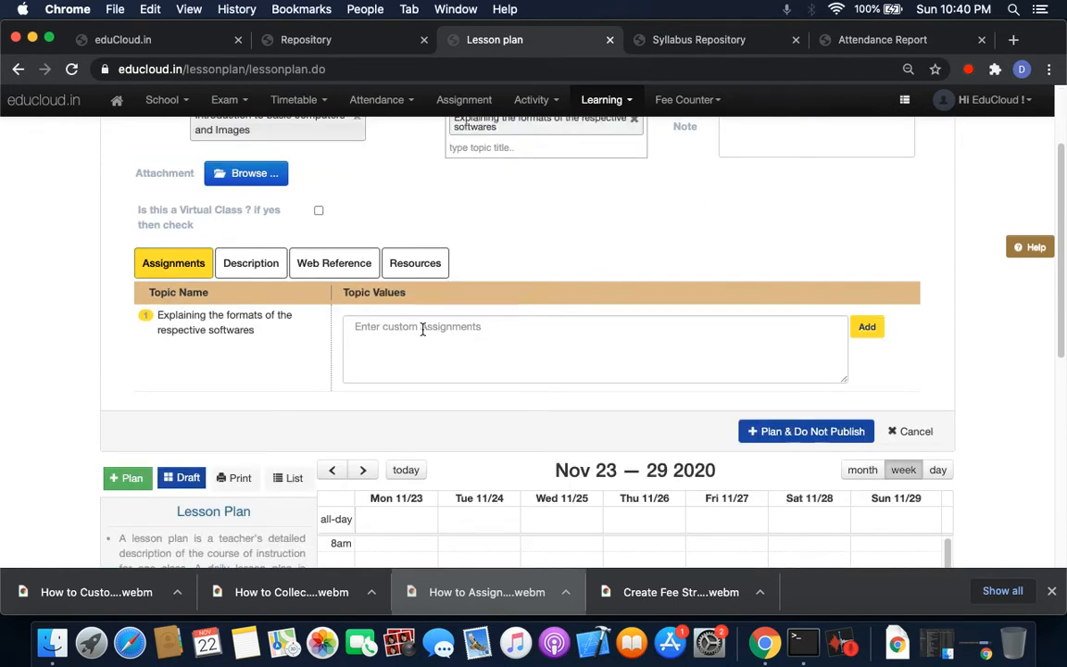
left_click(796, 435)
scroll(877, 274, "up", 2)
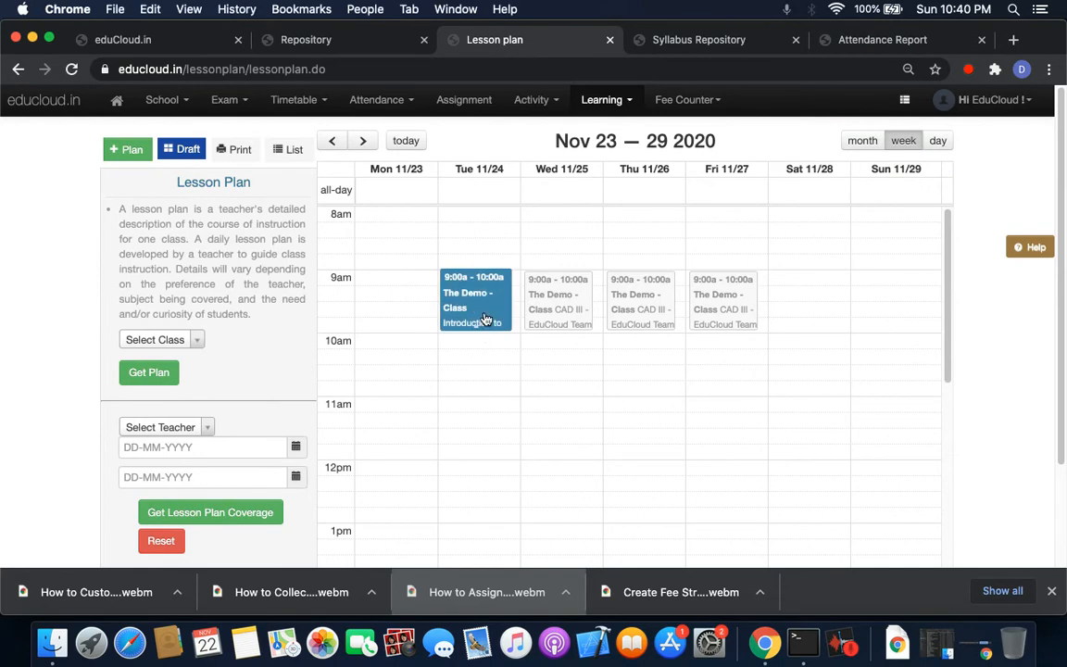
Open the details of the Tue 11/24 lesson plan and publish it
left_click(485, 314)
scroll(413, 349, "down", 3)
scroll(459, 376, "up", 3)
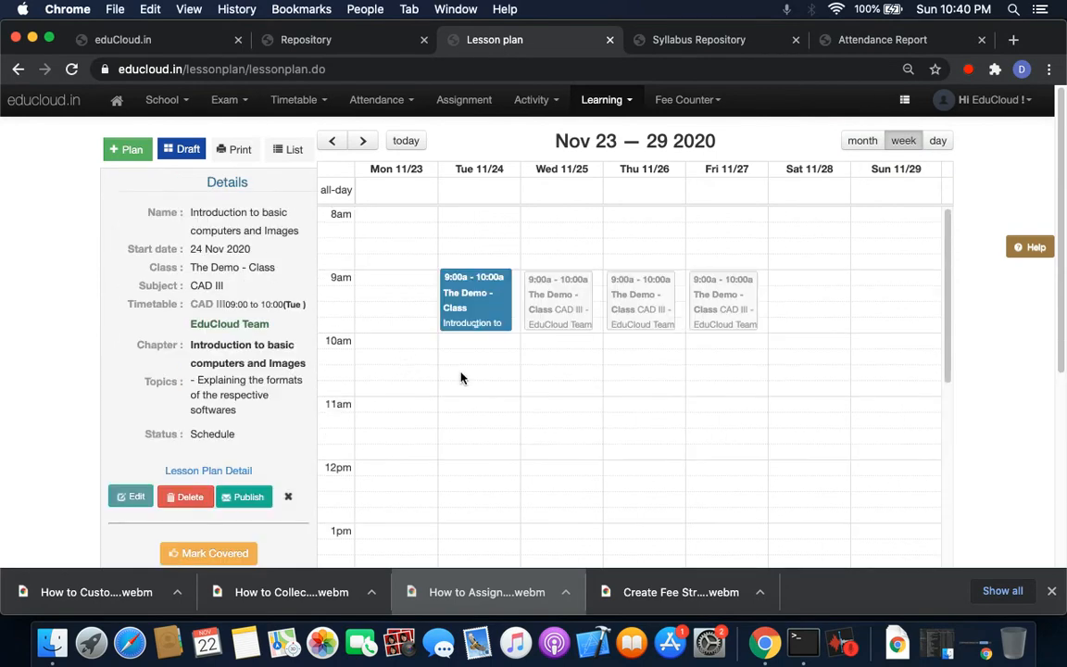
scroll(93, 374, "down", 1)
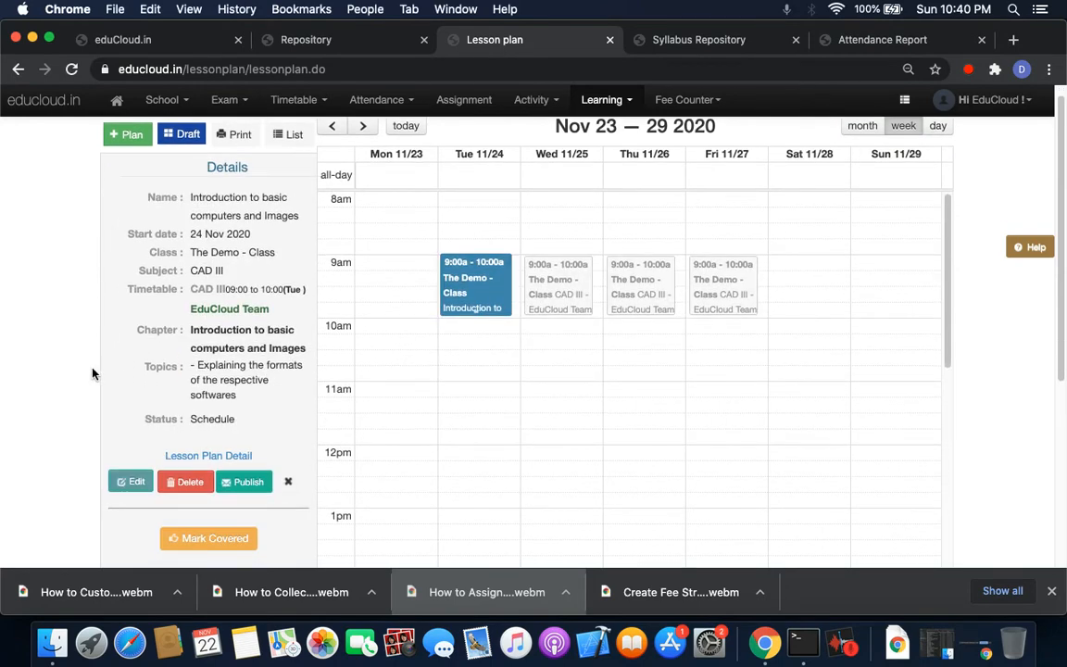
left_click(246, 486)
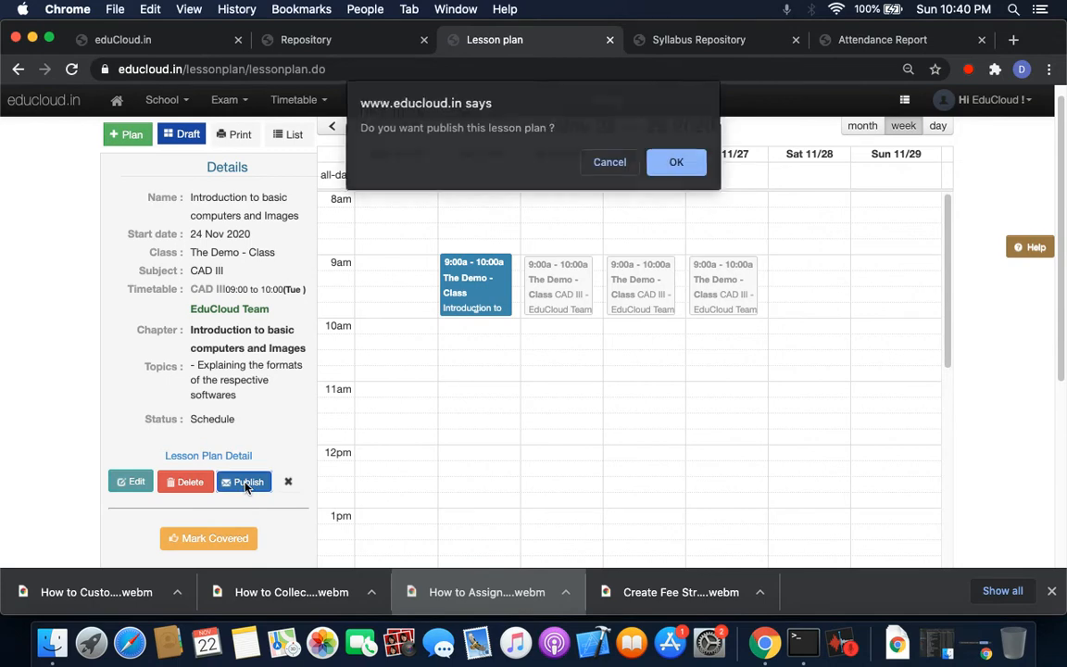
left_click(672, 164)
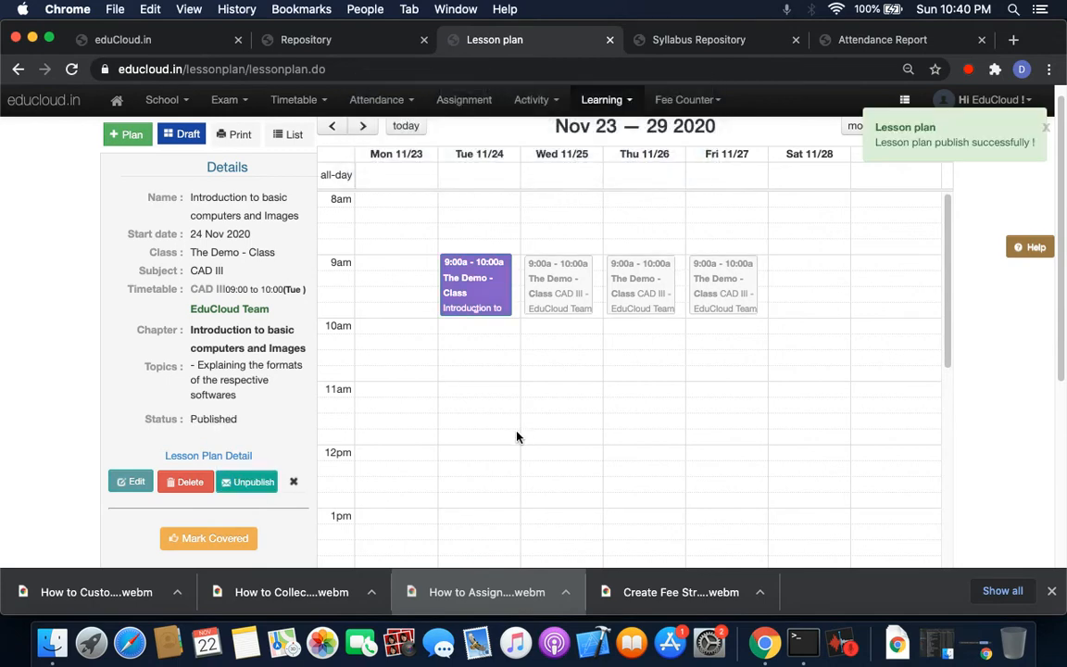
Open the Academic Planner in a new browser tab and switch to it
left_click(602, 99)
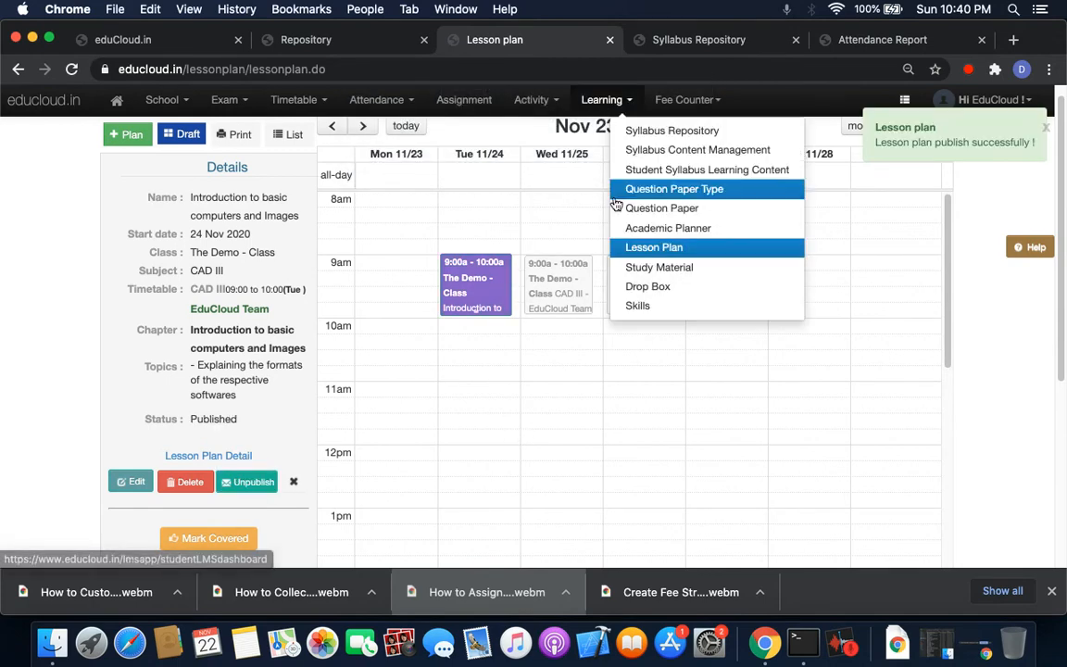
right_click(667, 232)
left_click(696, 239)
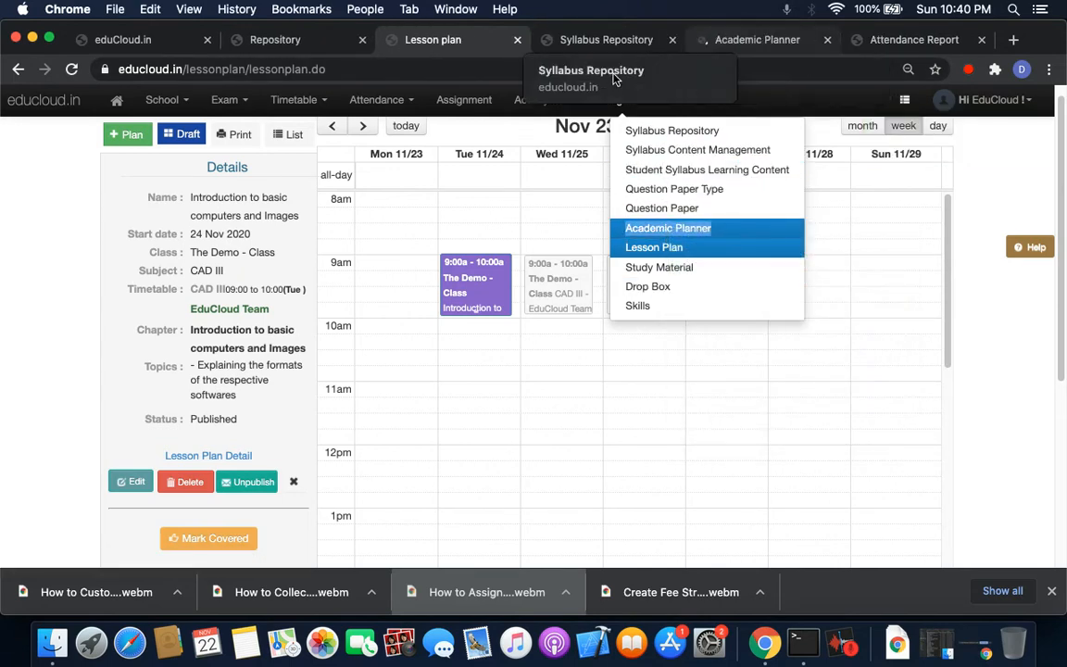
left_click(20, 217)
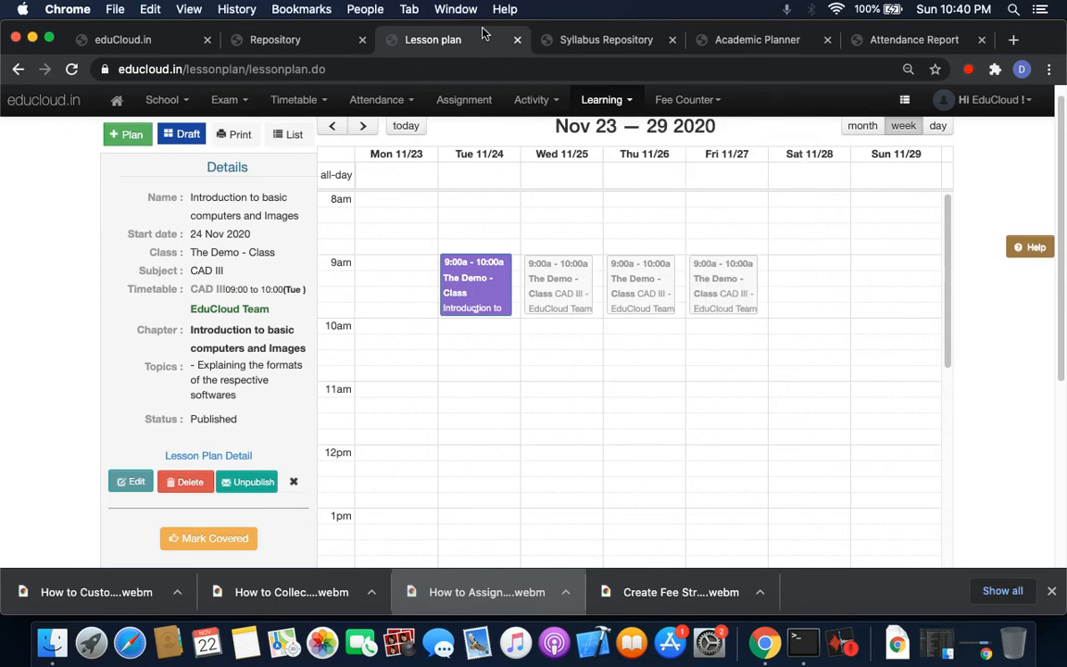
left_click(757, 39)
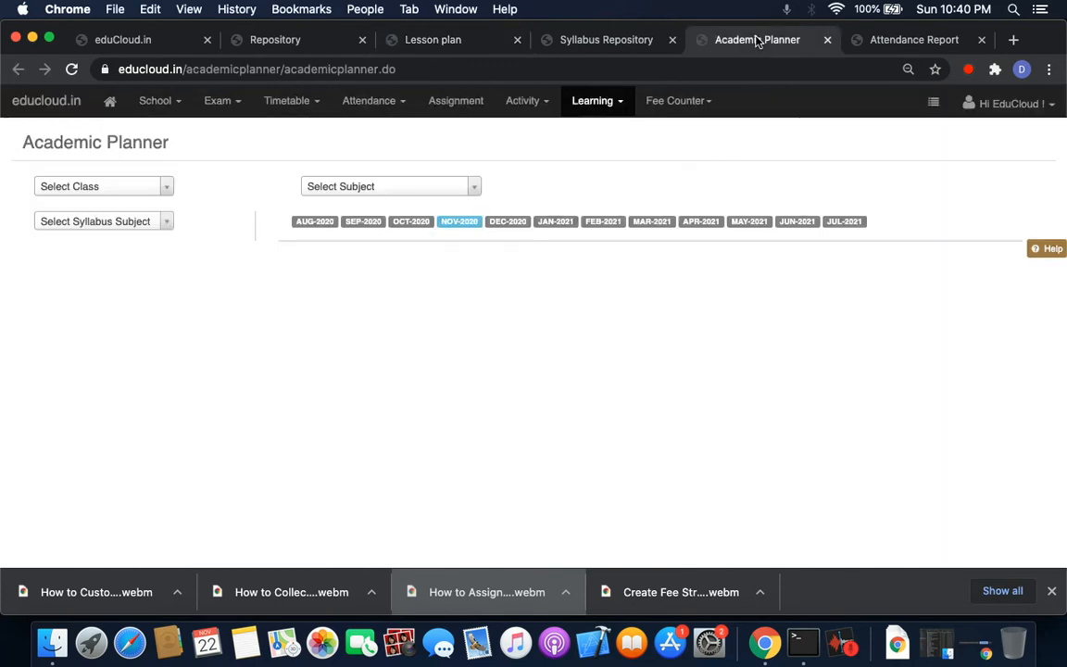
Load the CAD III plan of The Demo - Class and check the scheduling status of its NOV-2020 topics
left_click(141, 188)
scroll(136, 295, "down", 10)
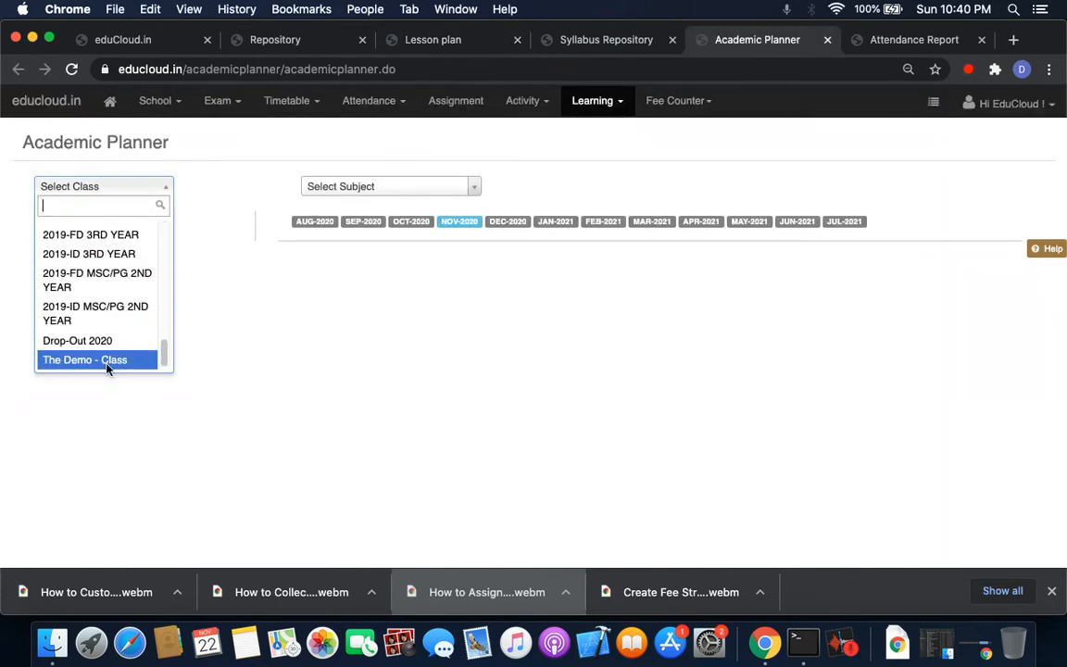
left_click(107, 363)
left_click(350, 187)
left_click(352, 249)
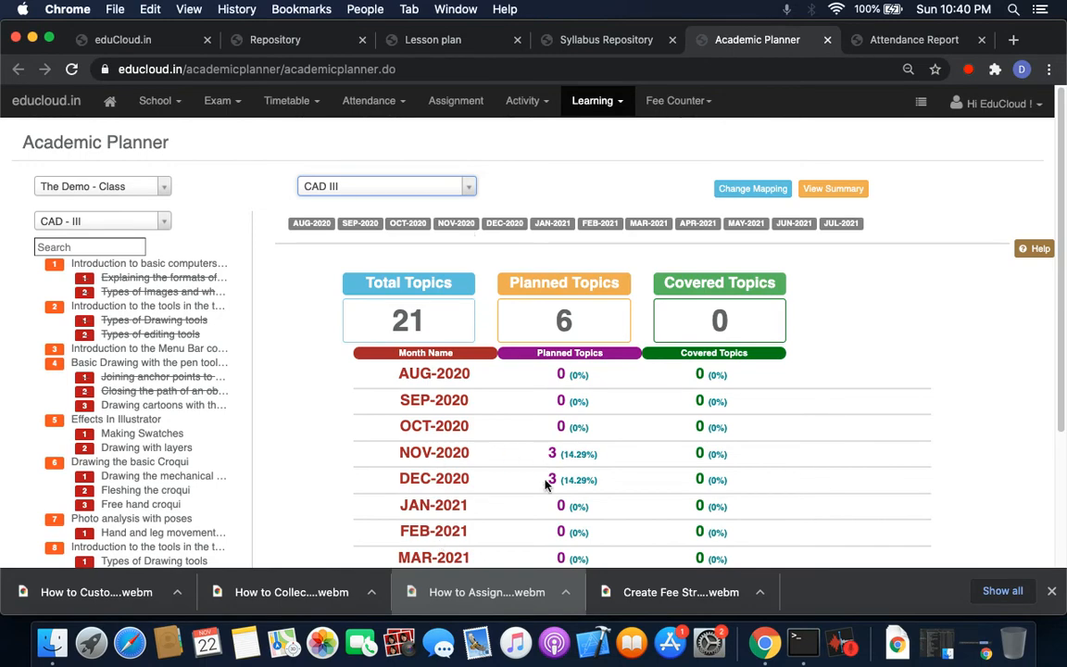
left_click(451, 227)
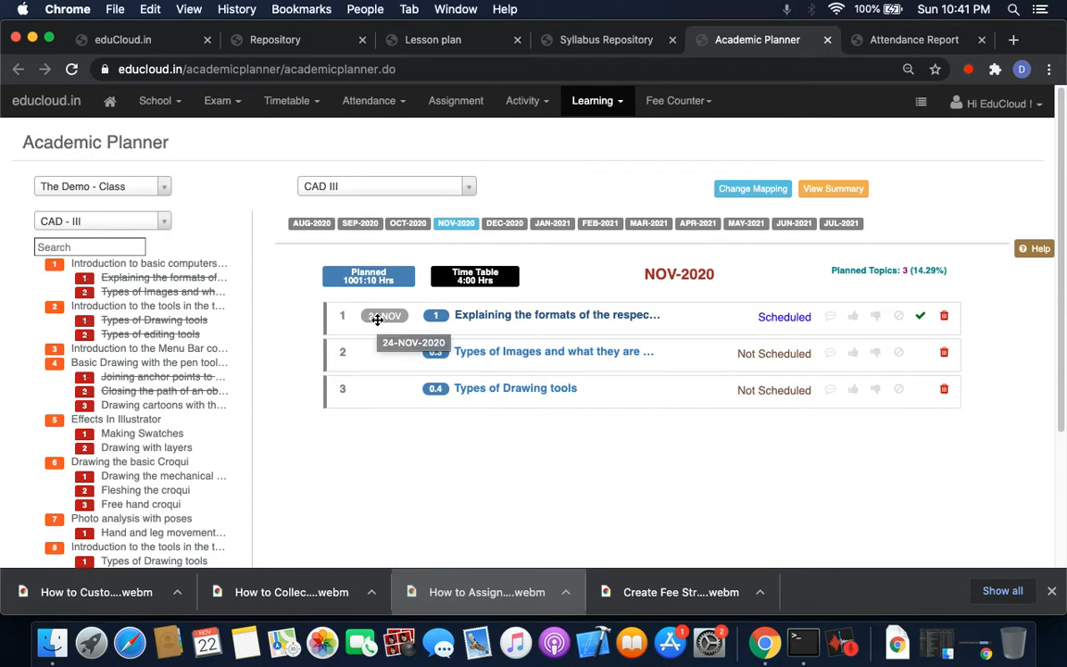
left_click(509, 224)
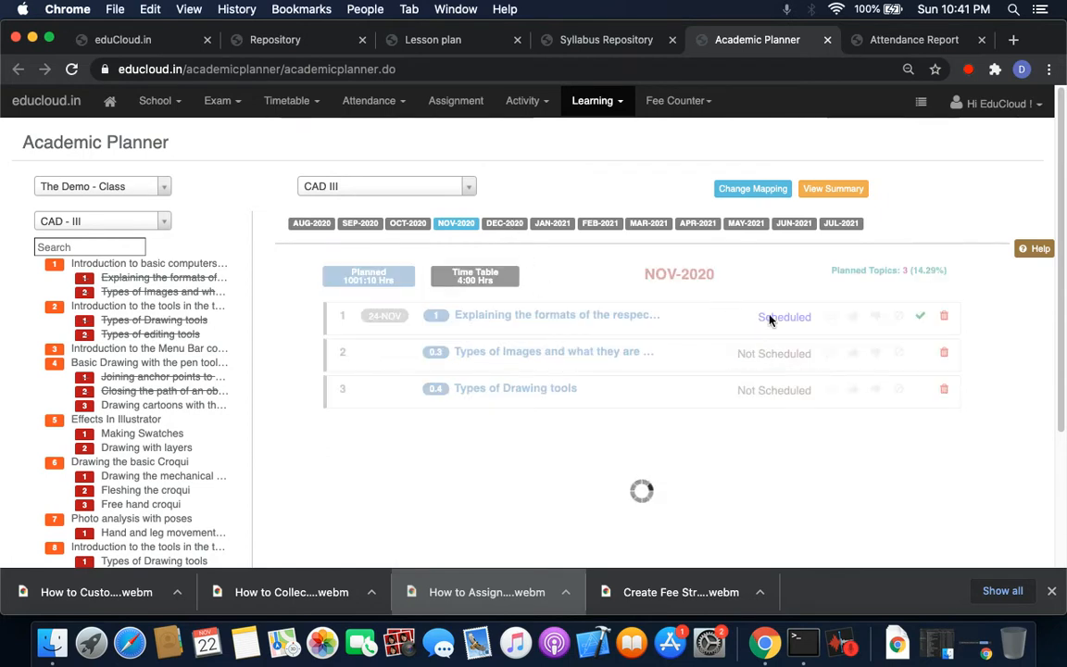
left_click(444, 225)
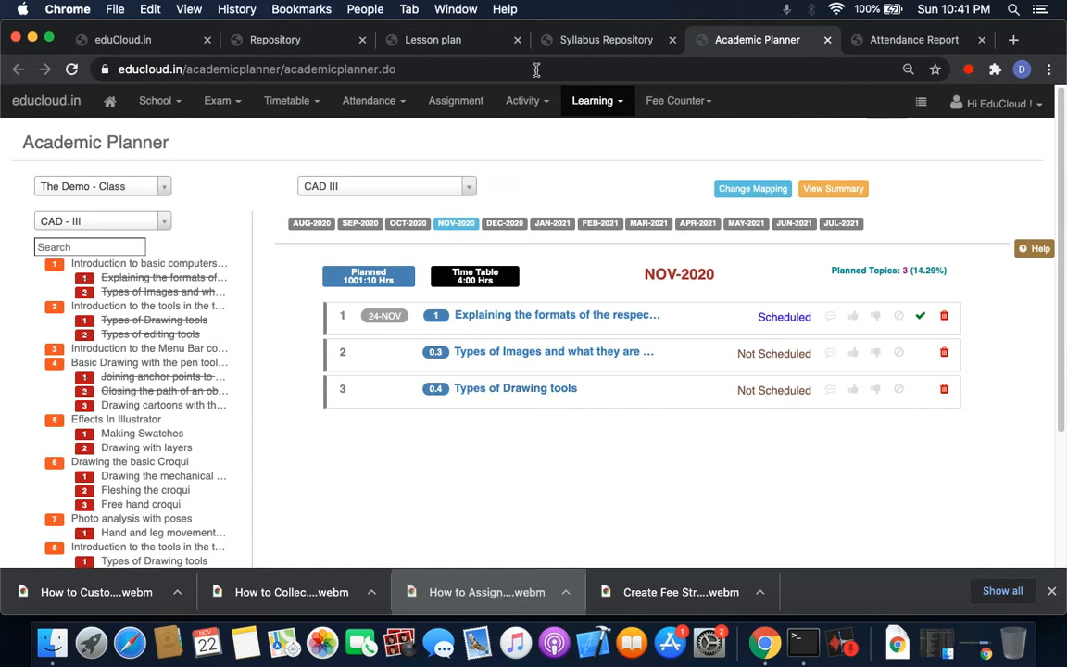
Add the custom topic "Advance CAD - III Discussion" to the published Tue 11/24 lesson plan, update it and reopen its details
left_click(453, 46)
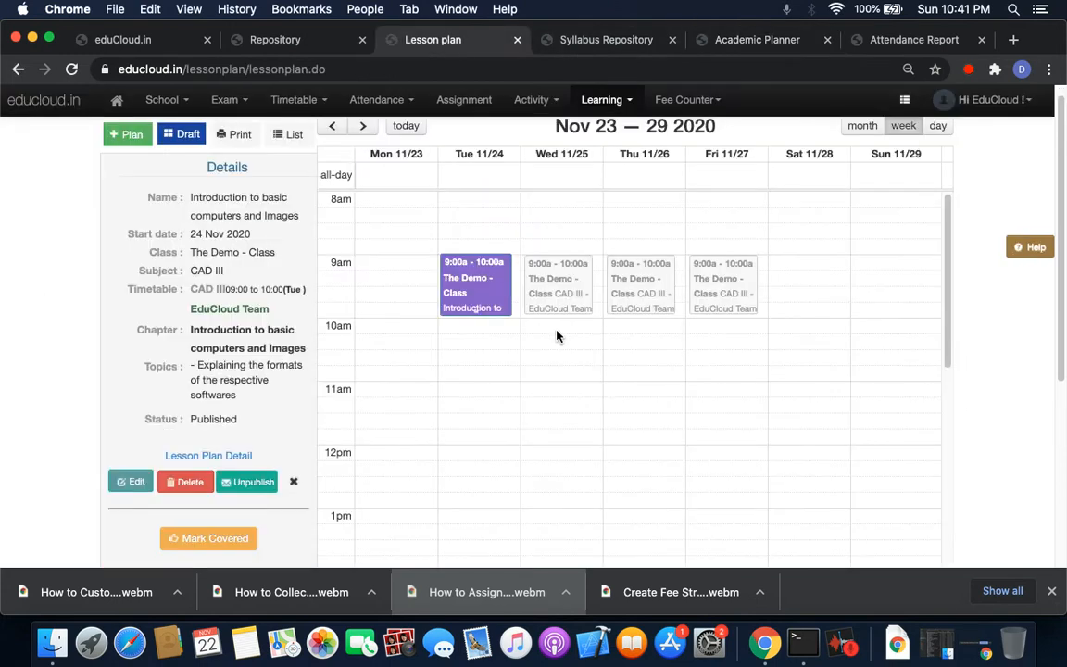
scroll(546, 352, "up", 1)
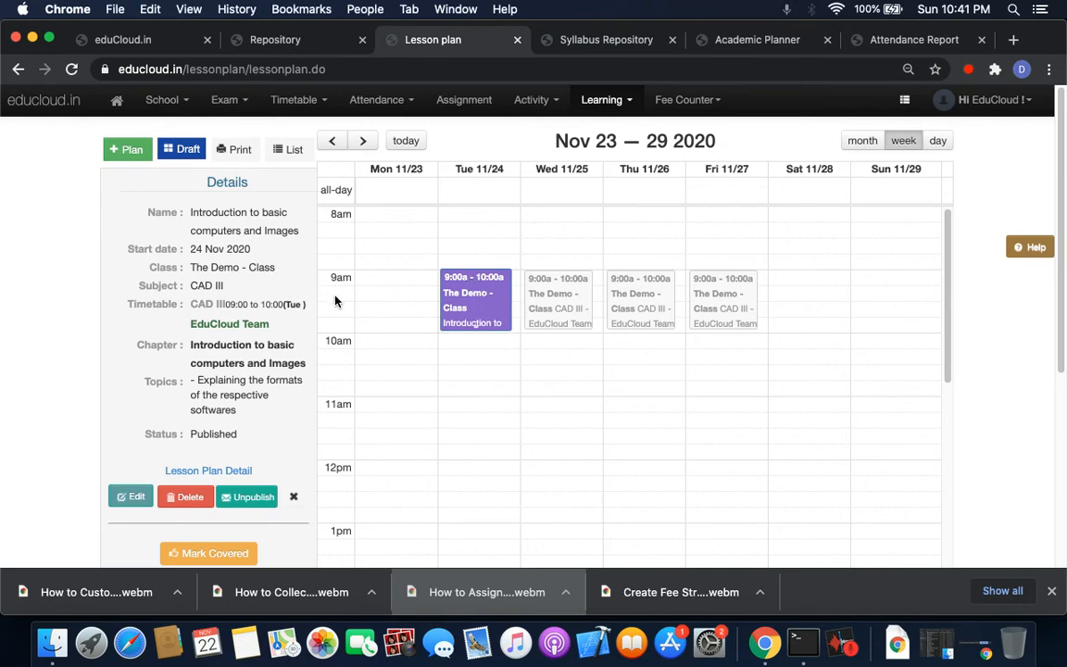
left_click_drag(198, 381, 1065, 664)
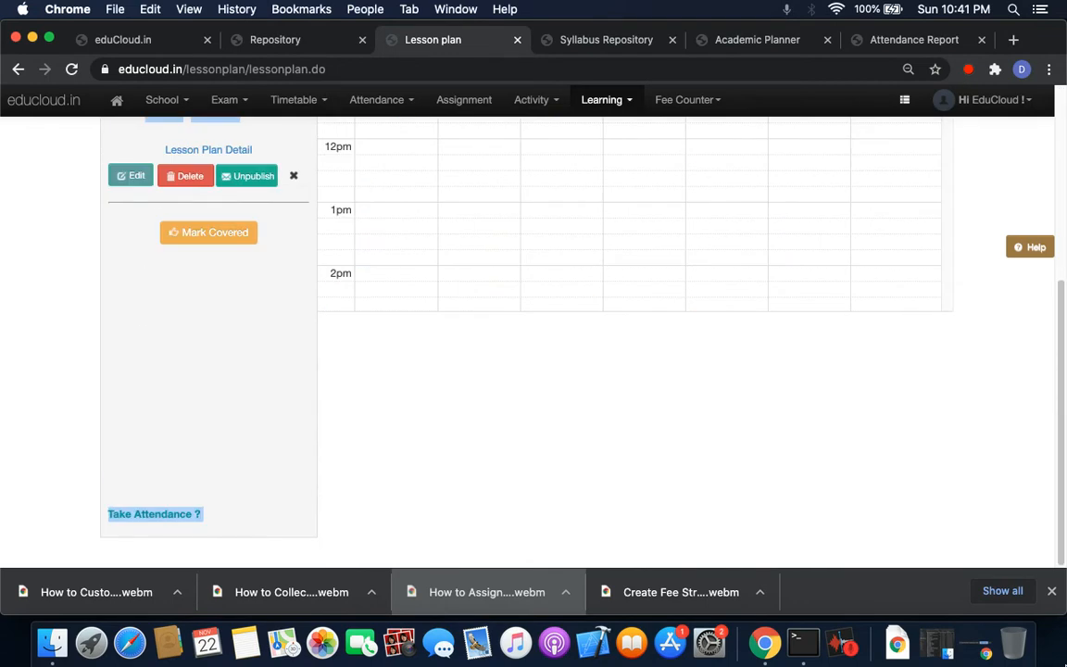
scroll(710, 435, "up", 5)
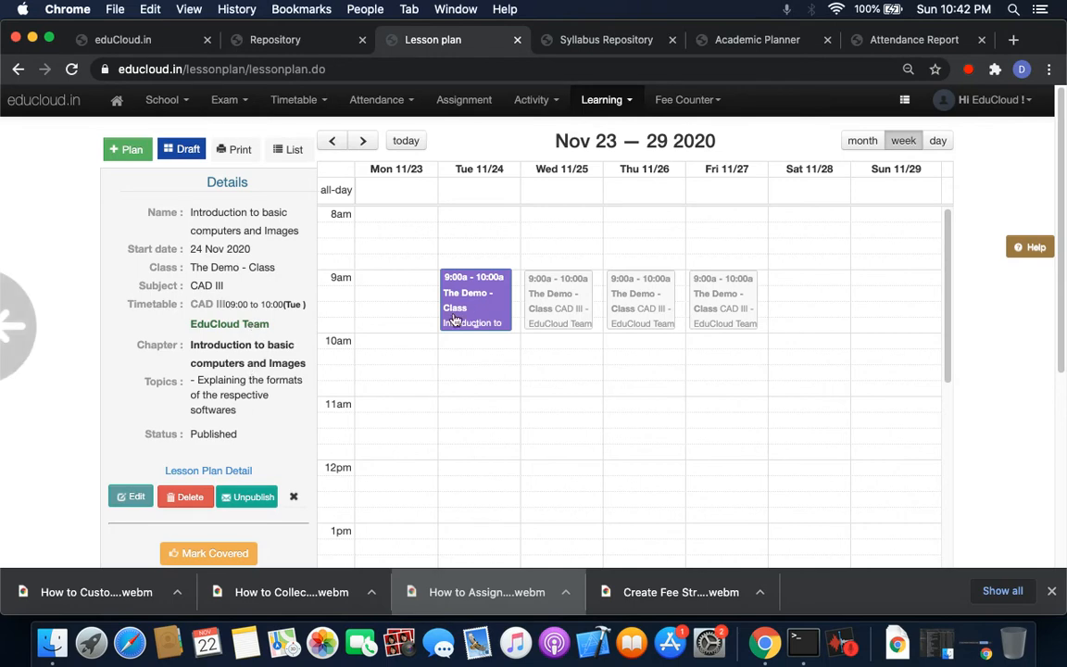
left_click(134, 498)
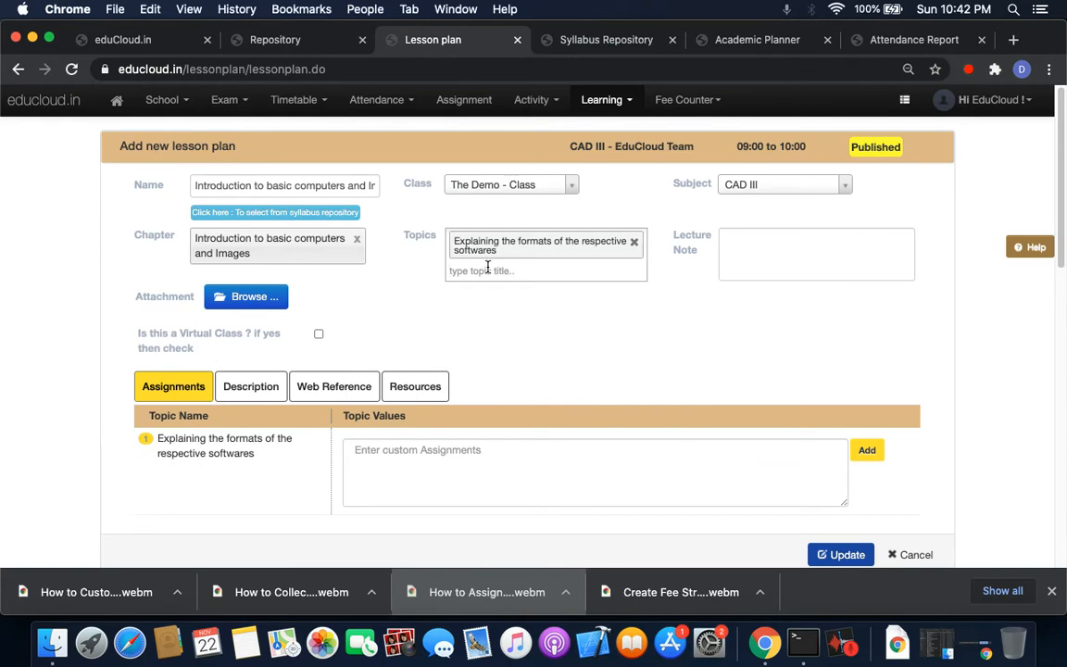
type("Advanced CA")
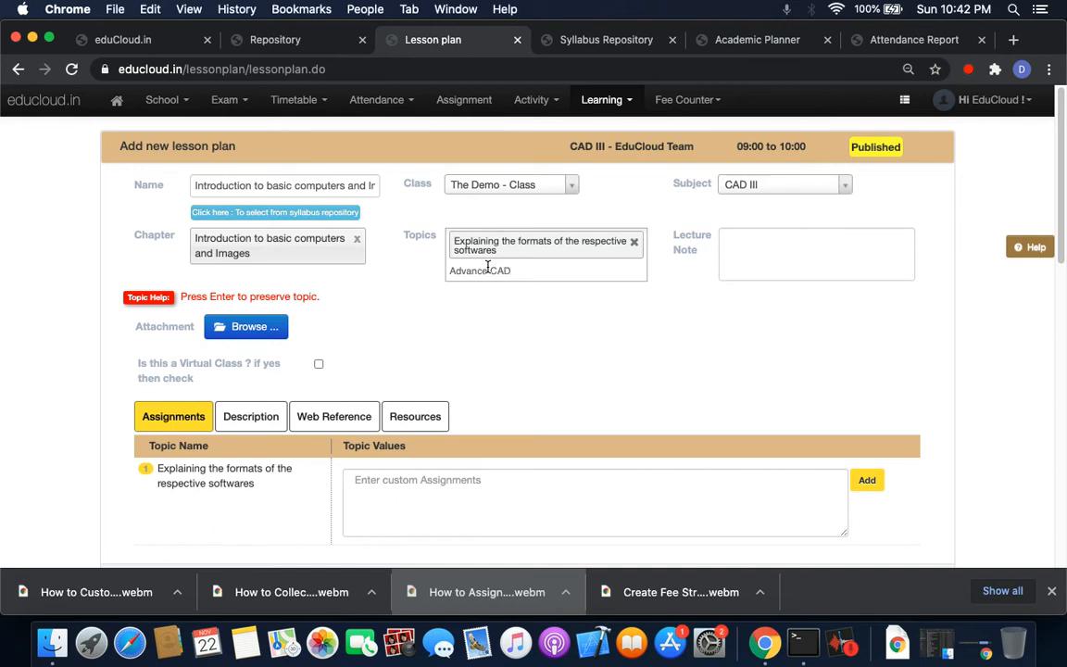
type("D - III Discussion")
key("Return")
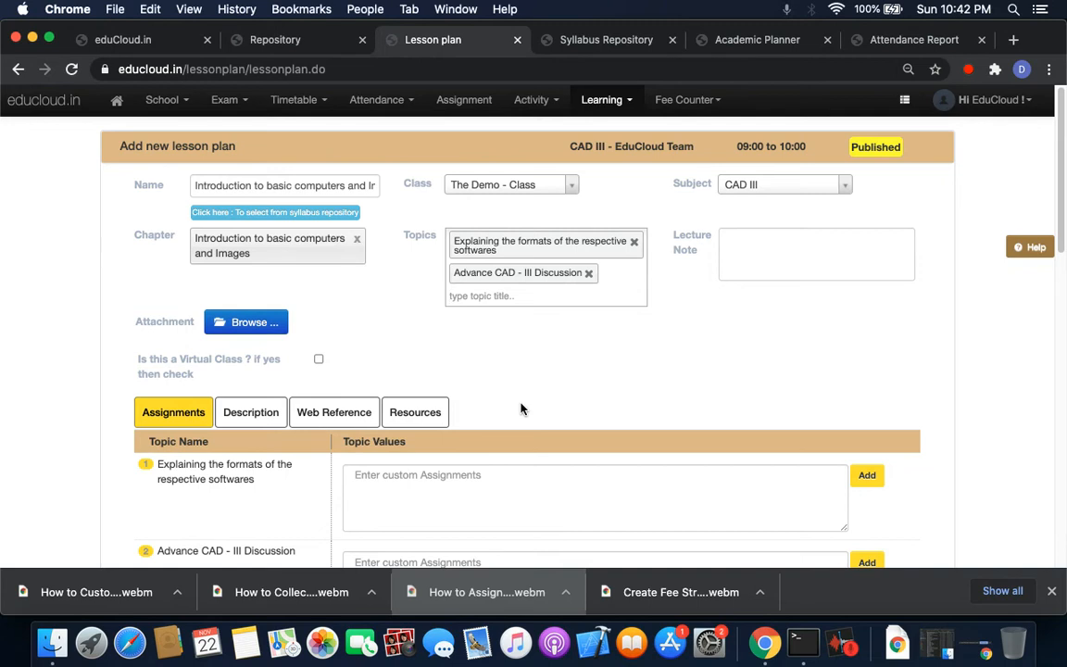
scroll(521, 408, "down", 2)
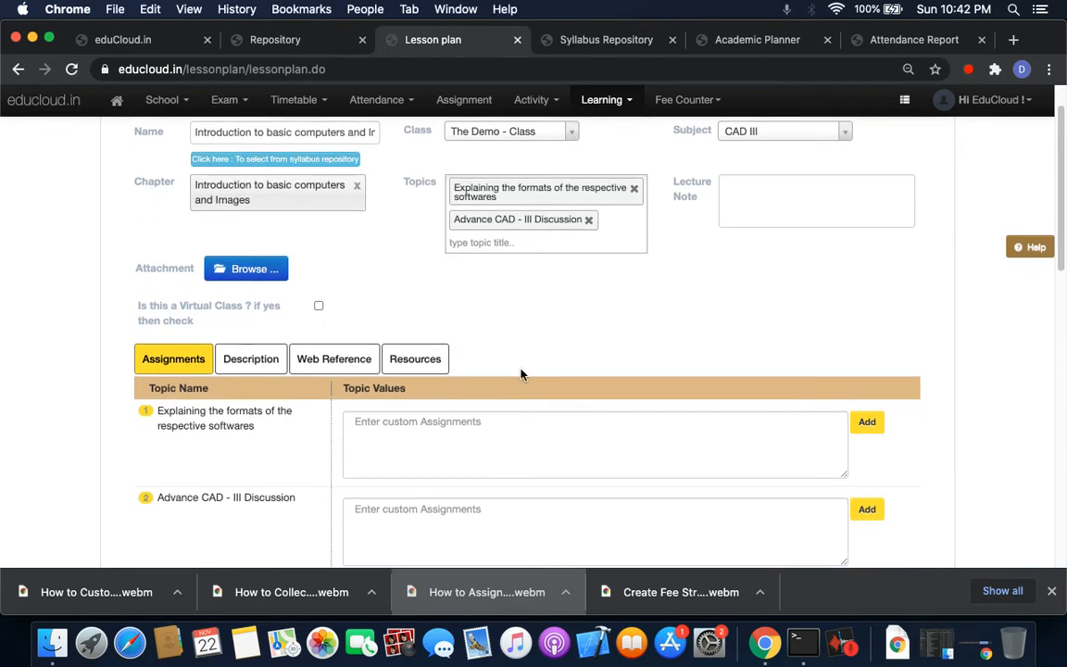
scroll(514, 367, "down", 5)
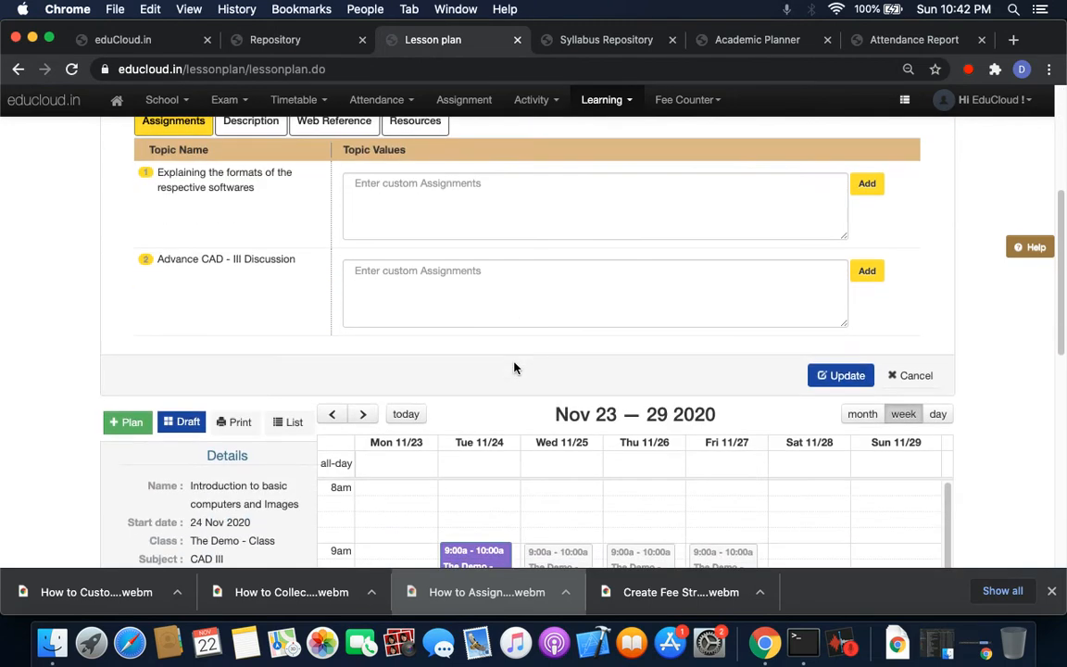
left_click(847, 377)
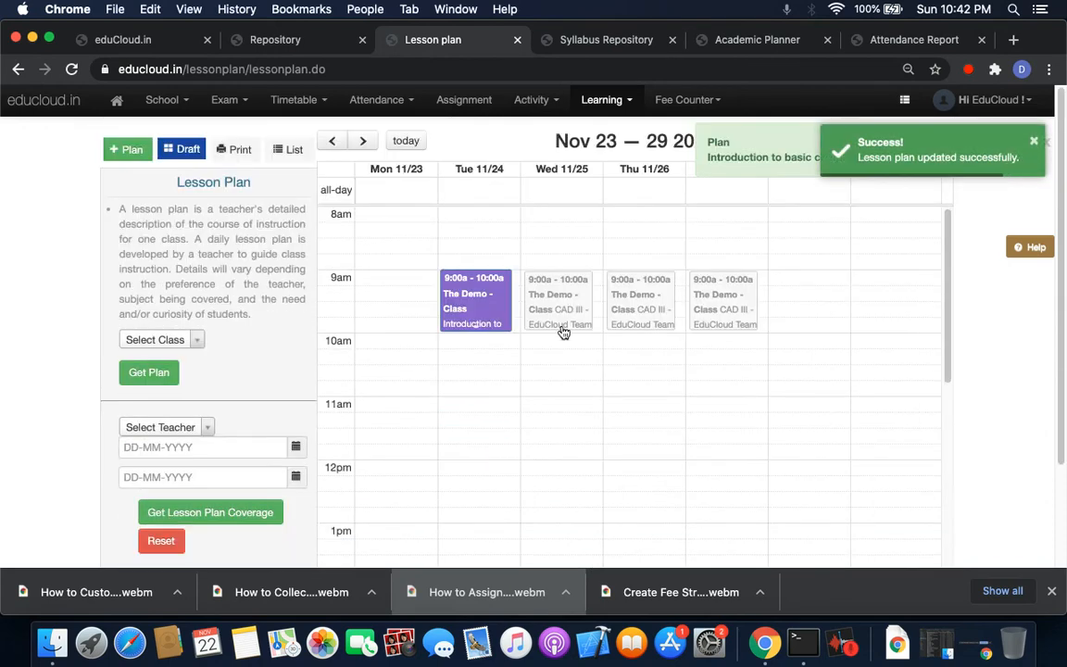
left_click(460, 295)
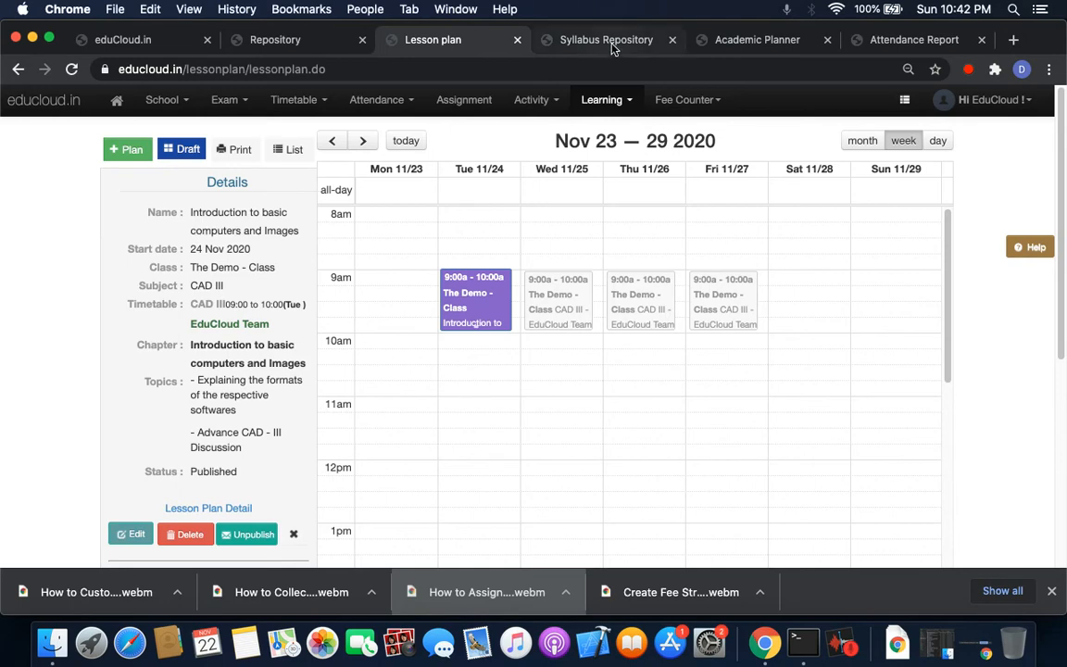
Reload the Academic Planner page and move its browser tab next to the Lesson plan tab
left_click(550, 38)
left_click(769, 44)
left_click(532, 71)
key("Return")
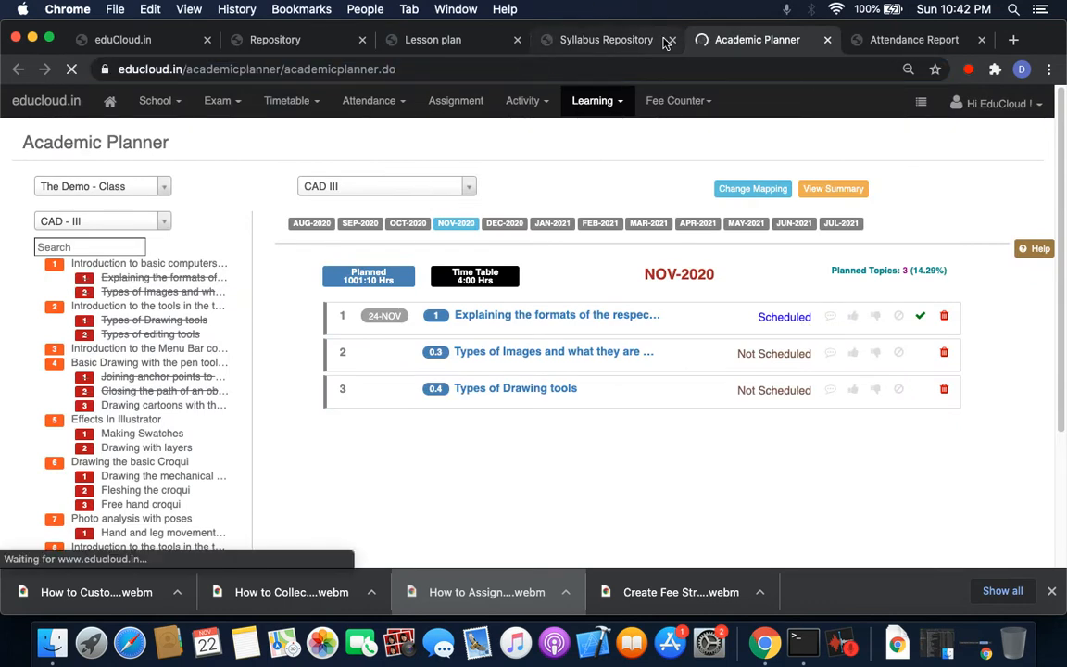
left_click_drag(701, 44, 568, 45)
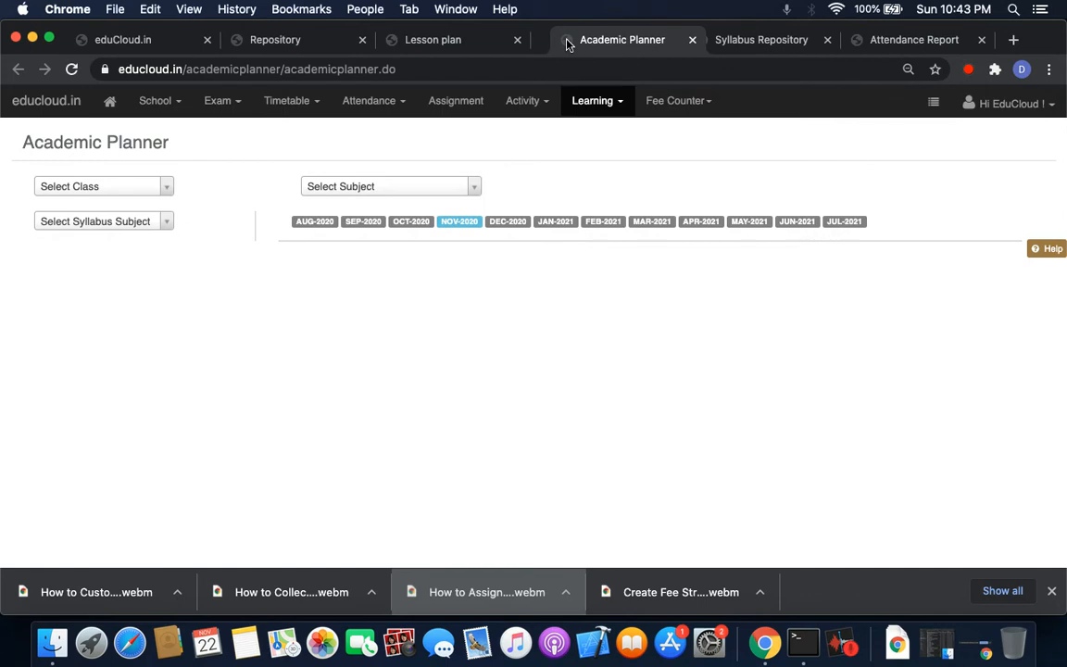
Load the CAD III plan of The Demo - Class and check the NOV-2020 topics, including the extra topic
left_click(118, 186)
type("the")
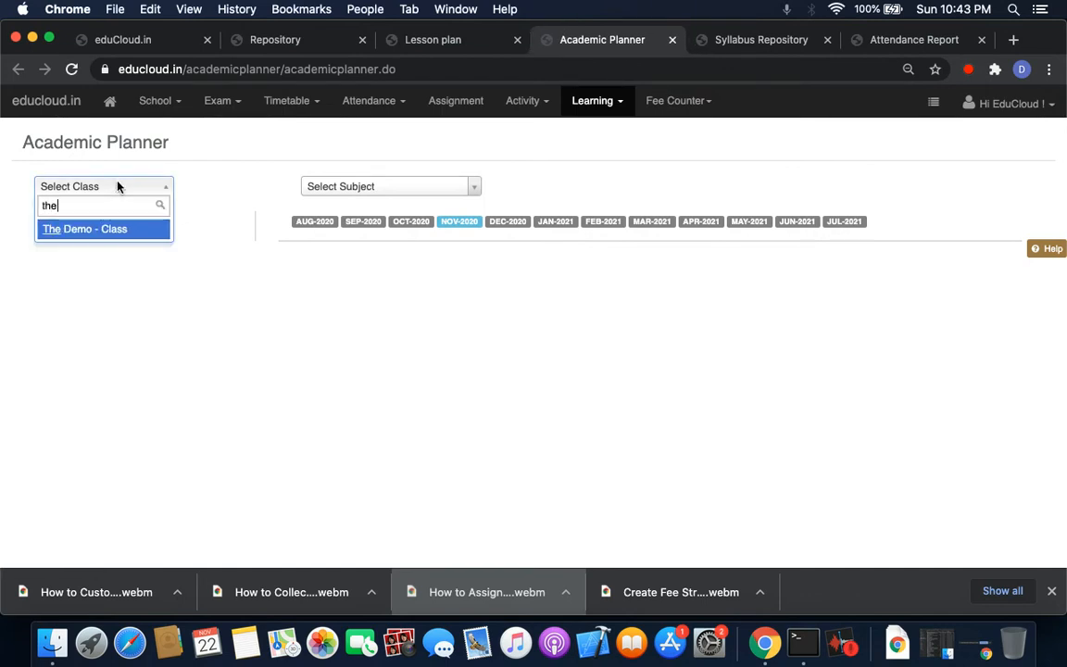
left_click(61, 228)
left_click(413, 197)
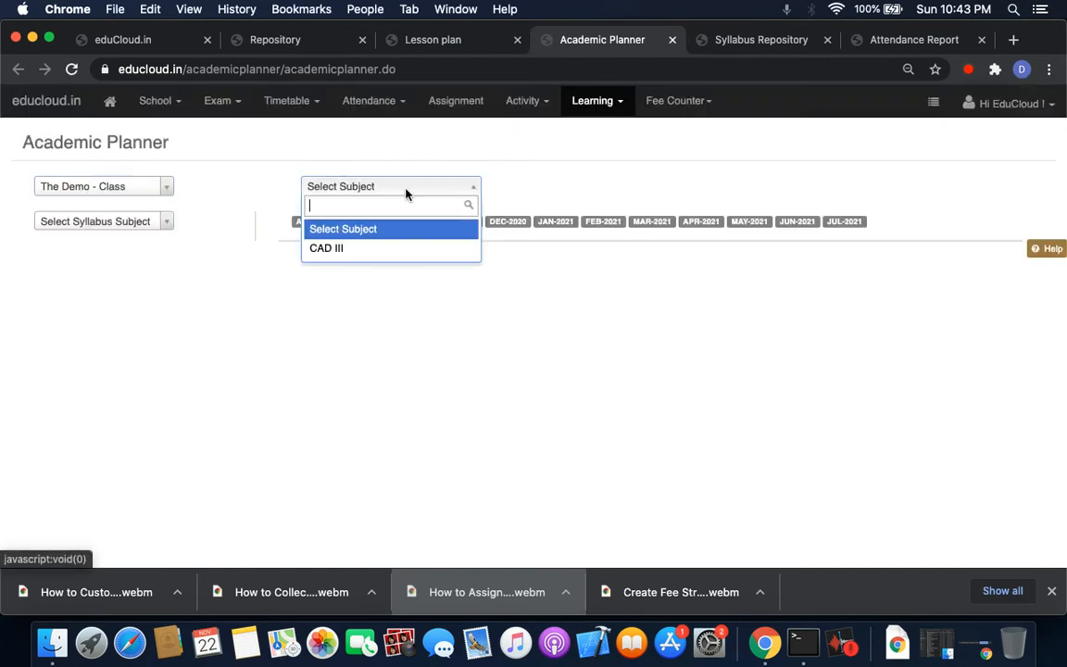
left_click(382, 250)
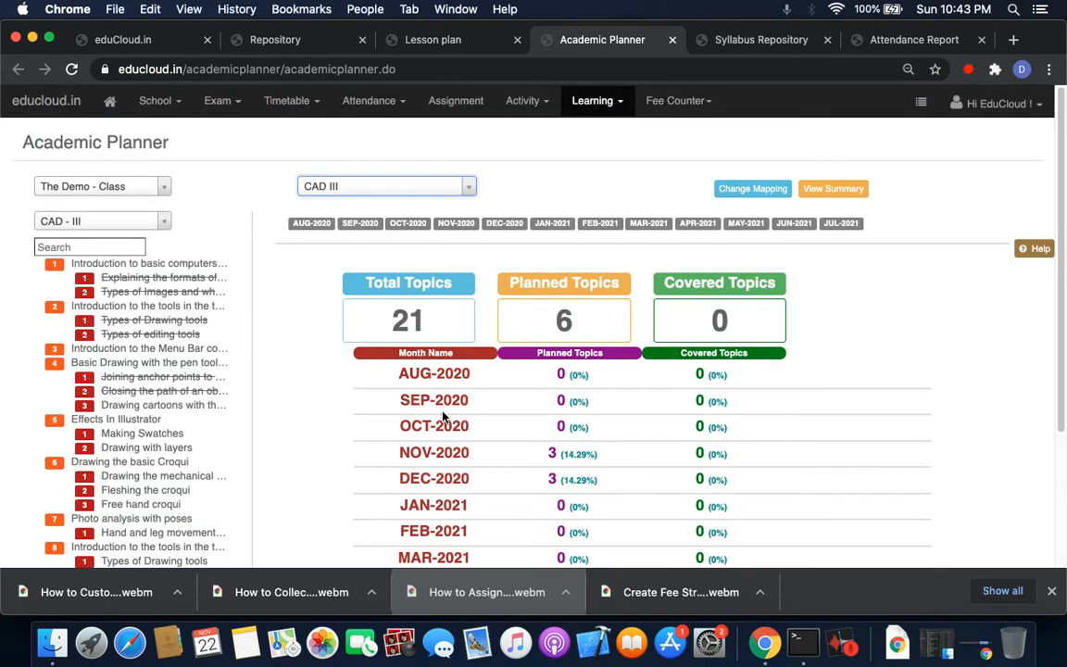
left_click(455, 223)
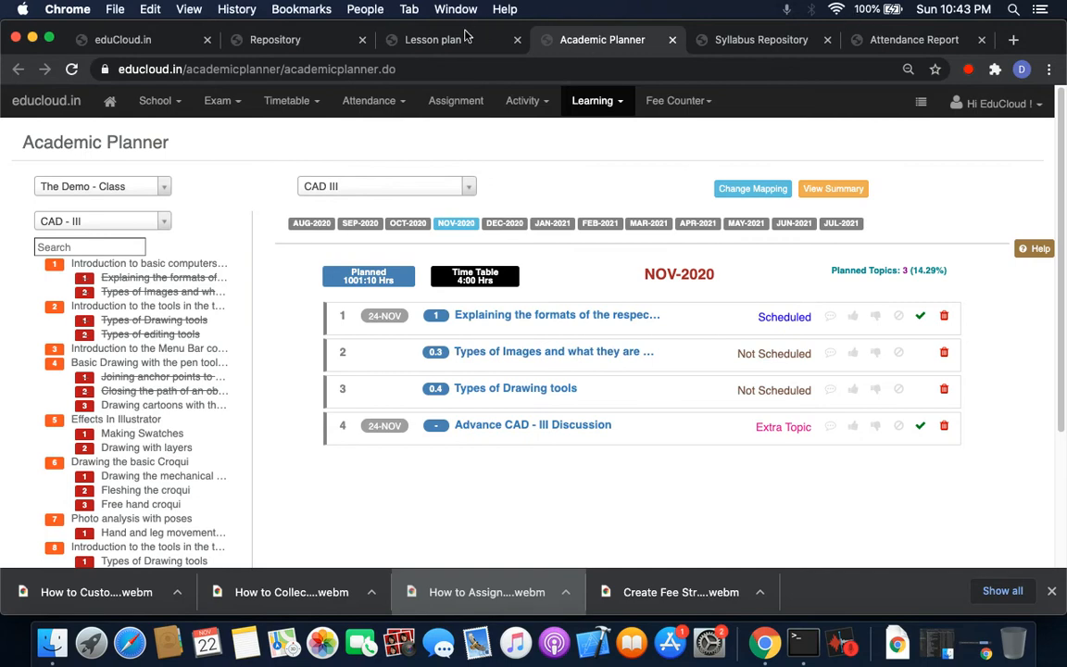
Switch to the Lesson plan tab and mark the published Tue 11/24 lesson plan as covered
left_click(417, 39)
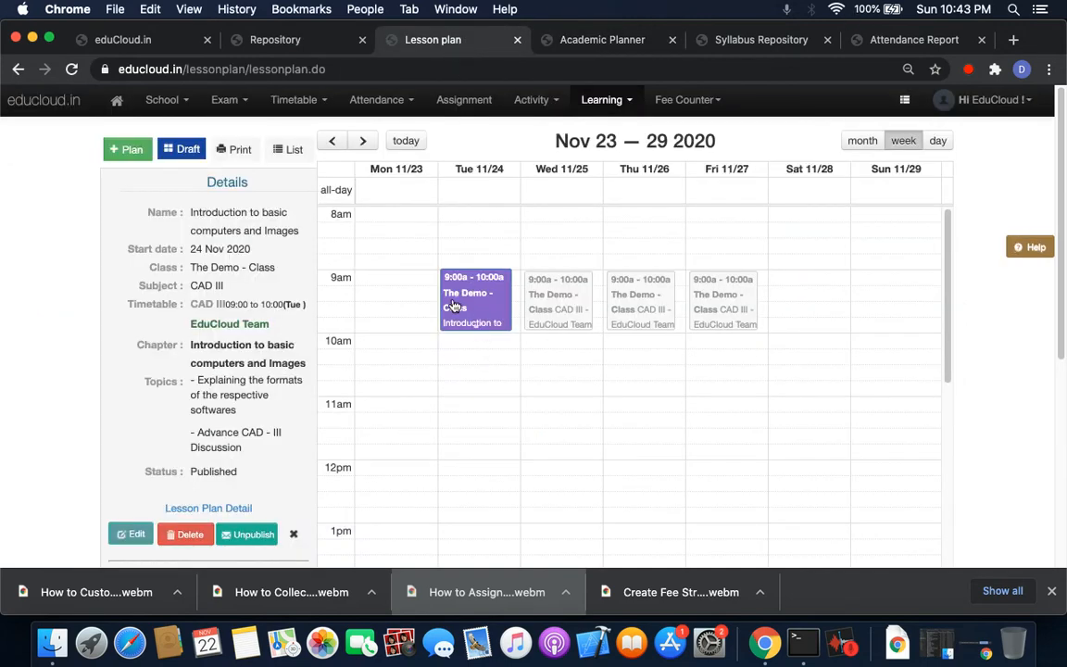
scroll(172, 324, "down", 3)
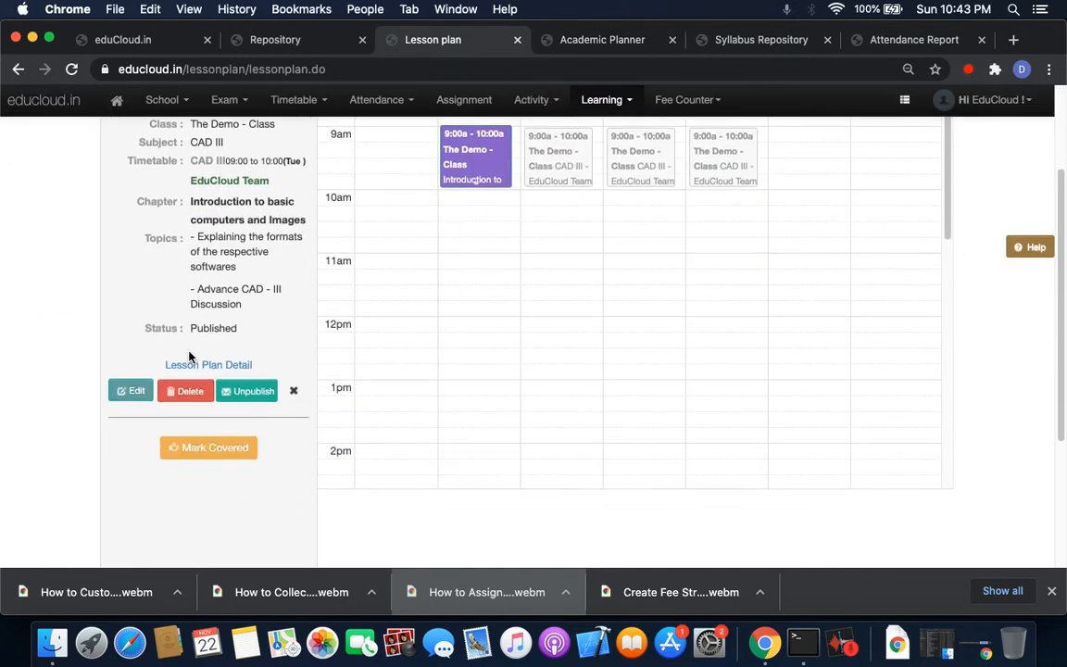
left_click(198, 449)
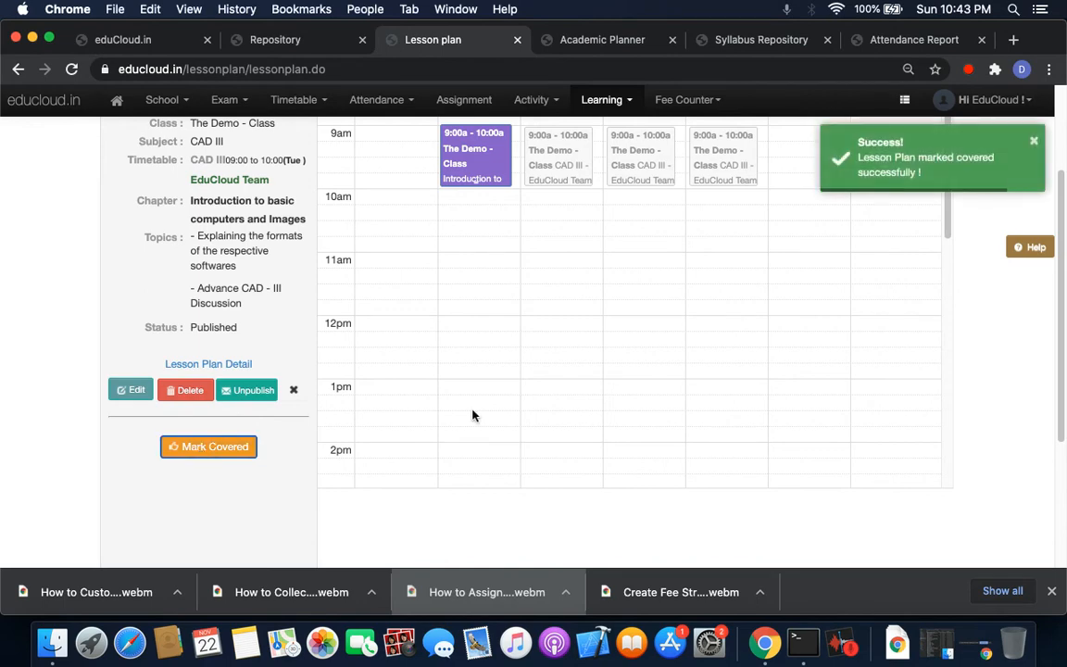
scroll(441, 338, "up", 2)
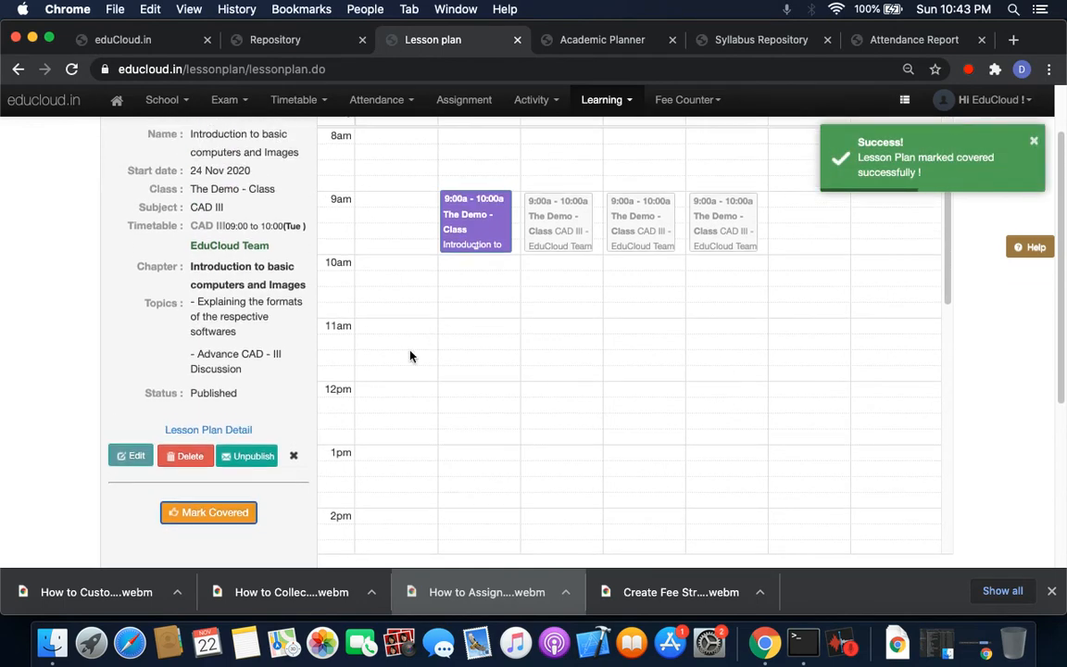
scroll(180, 463, "up", 1)
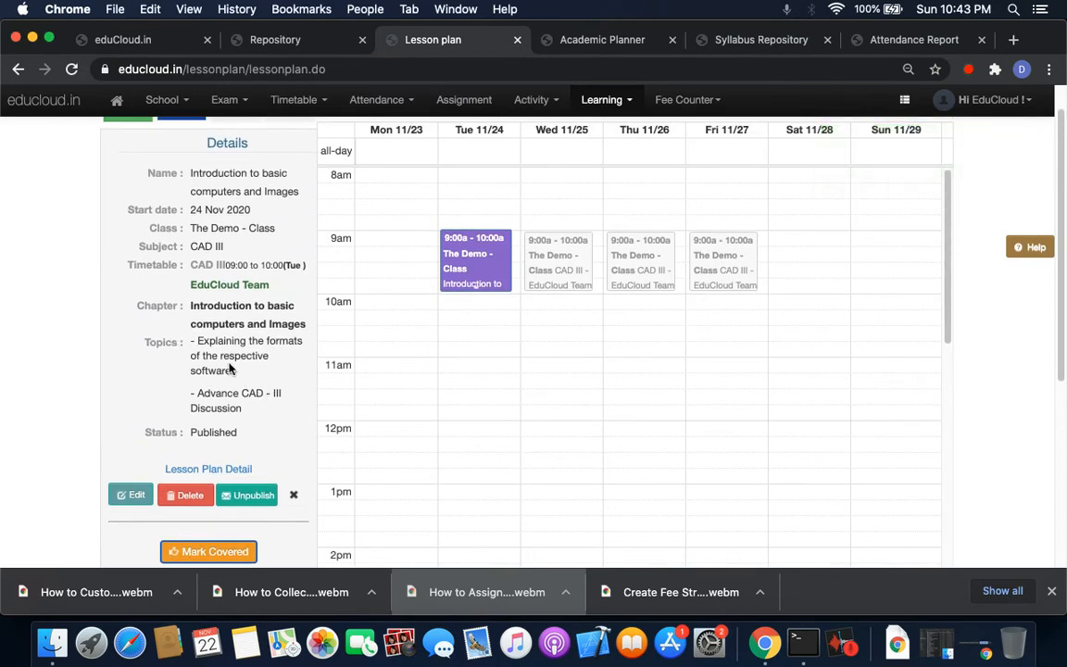
scroll(232, 366, "down", 2)
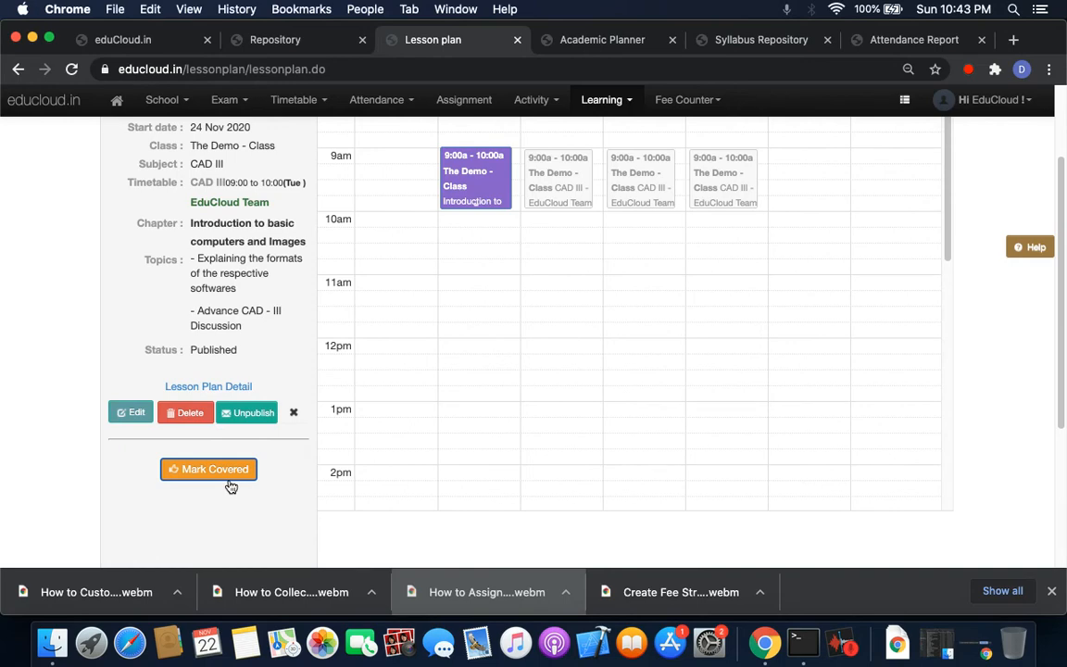
scroll(236, 416, "up", 2)
Reload the Academic Planner, load CAD III for The Demo - Class again and check the coverage summary and NOV-2020 topic statuses
left_click(562, 39)
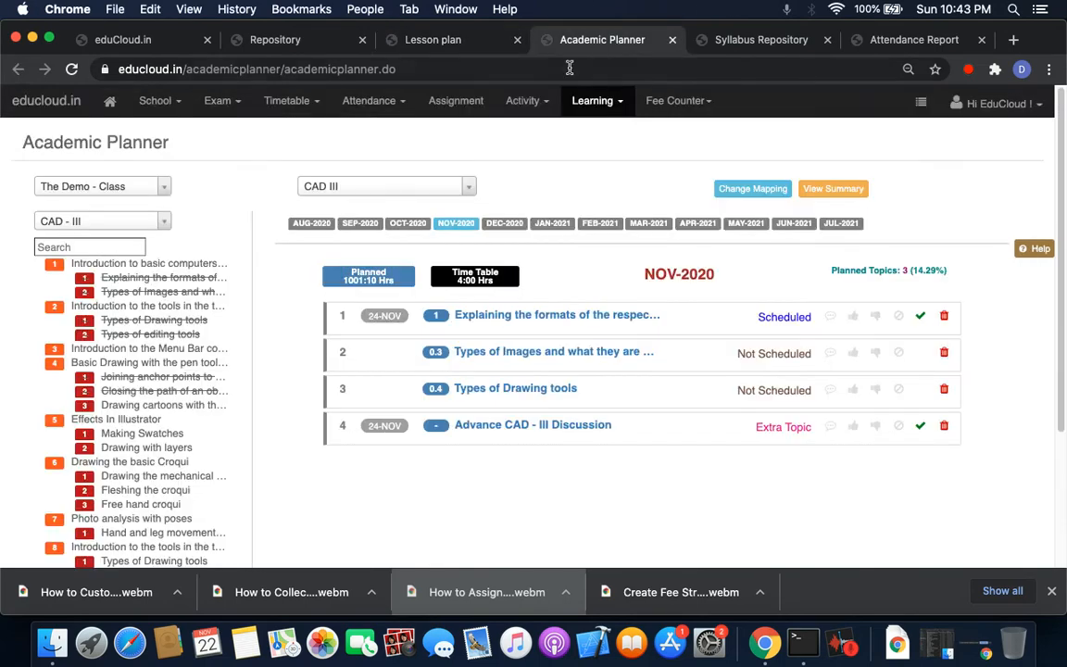
left_click(561, 68)
key("Return")
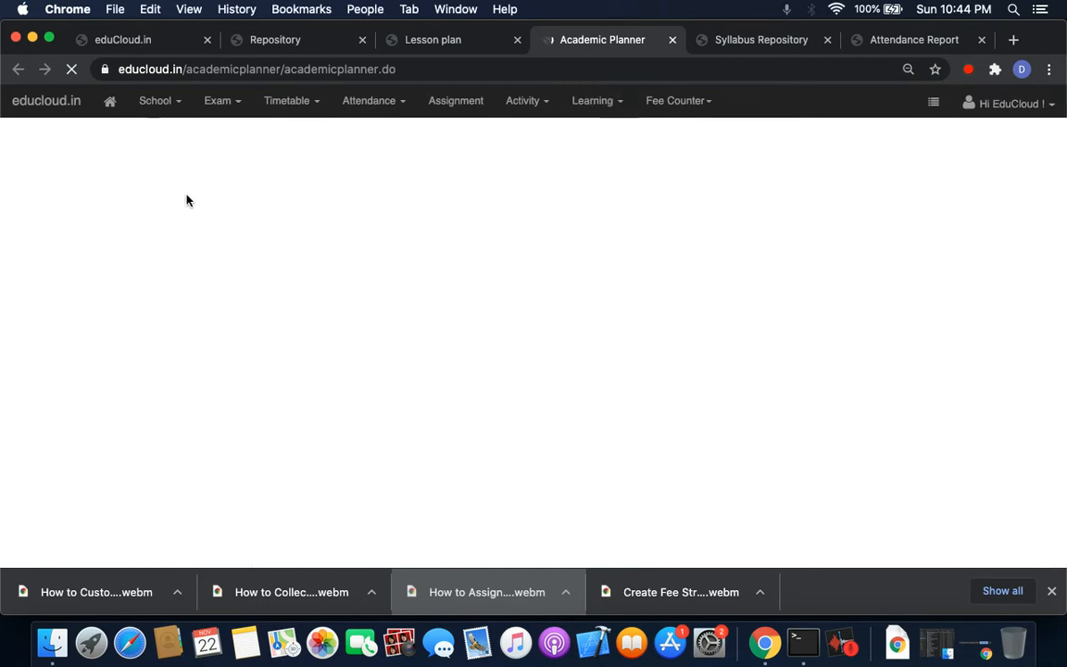
left_click(109, 187)
type("the")
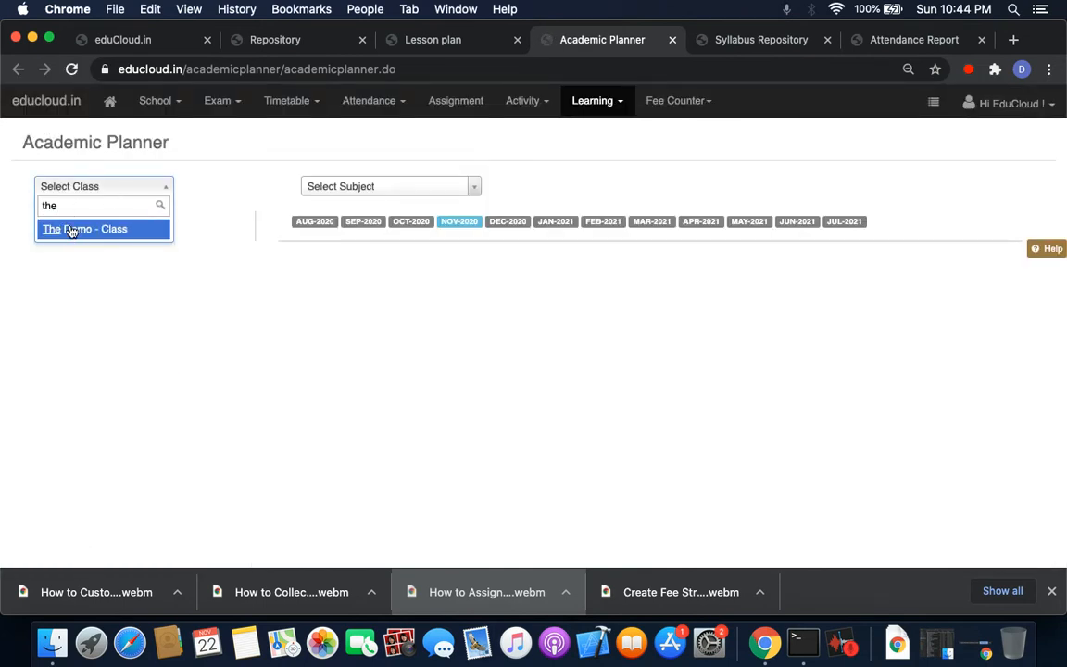
left_click(71, 231)
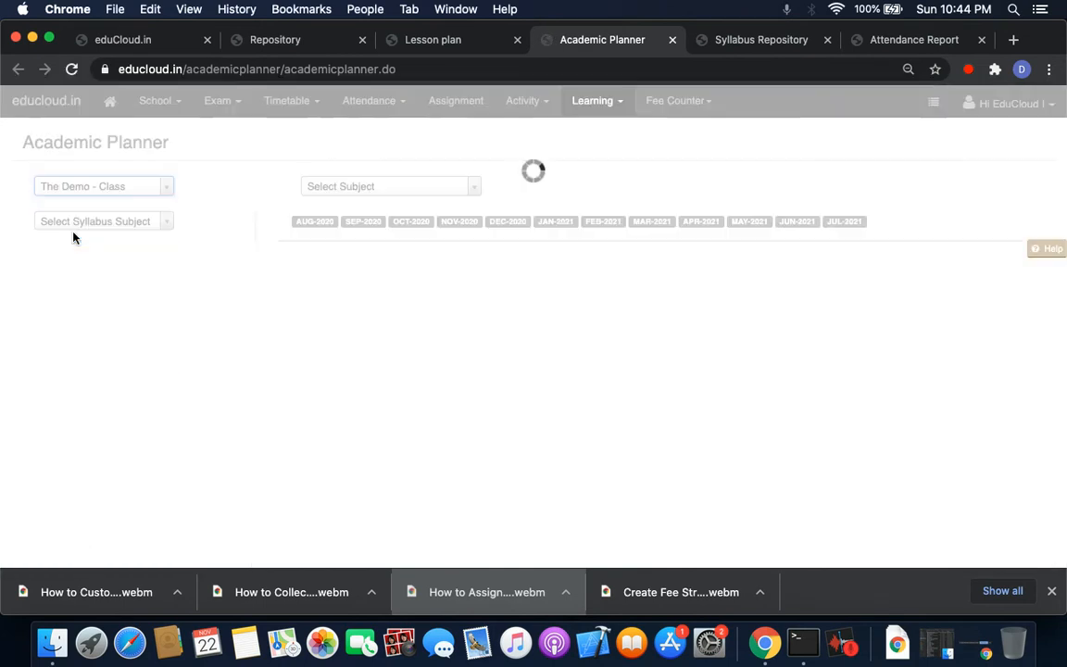
left_click(418, 188)
left_click(405, 247)
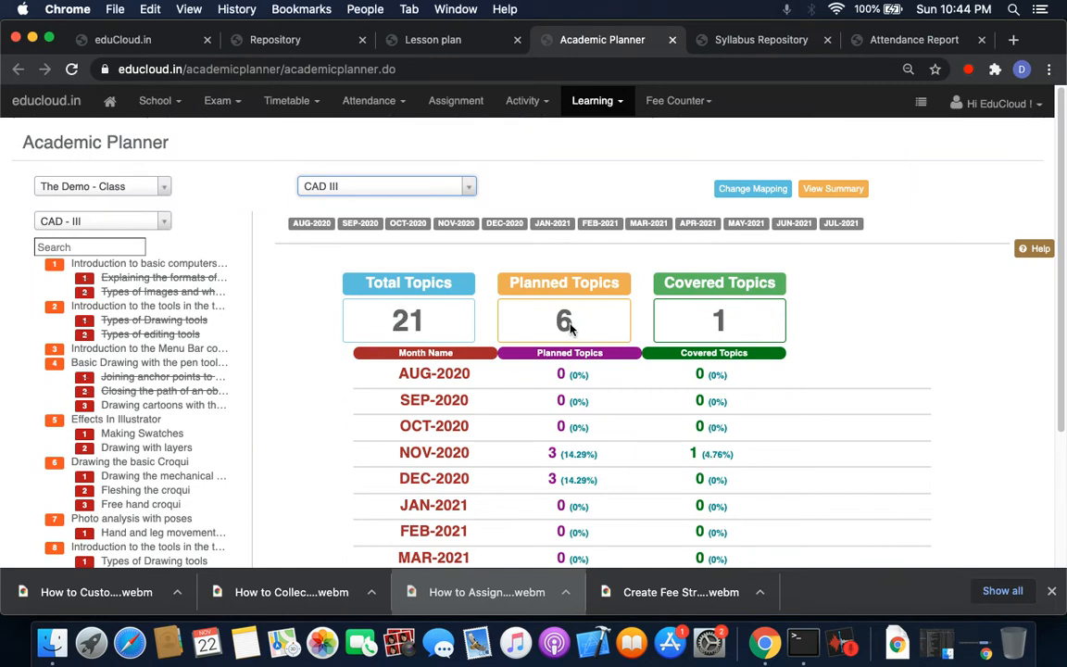
left_click(457, 224)
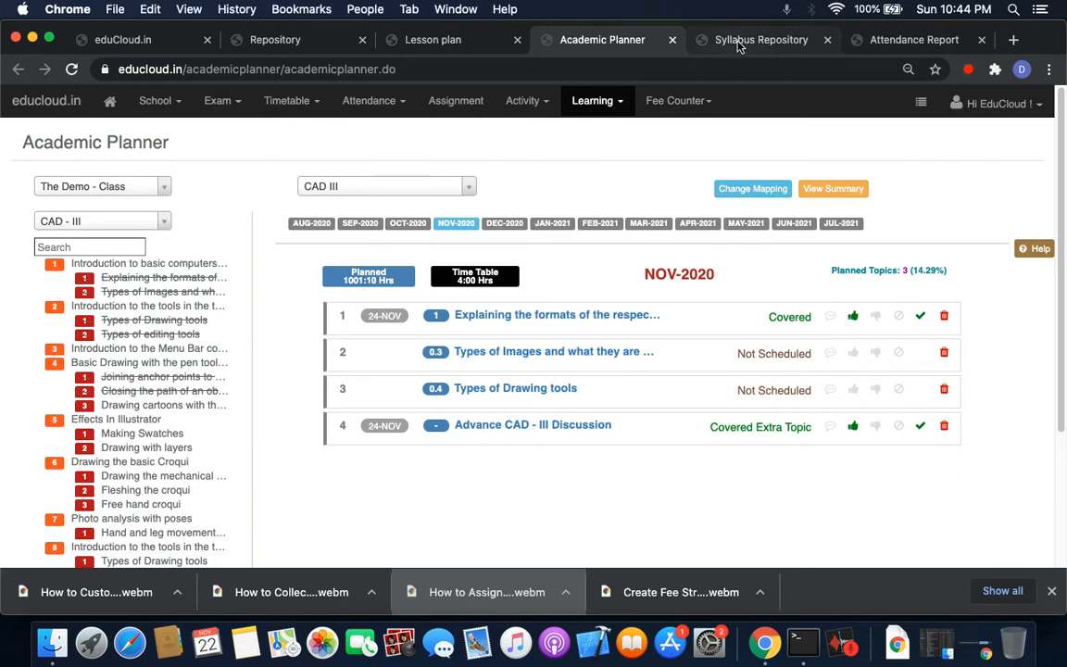
Return to the Lesson plan tab and check the status of the monthly planner topics offered for a new Wed 11/25 lesson plan
left_click(432, 40)
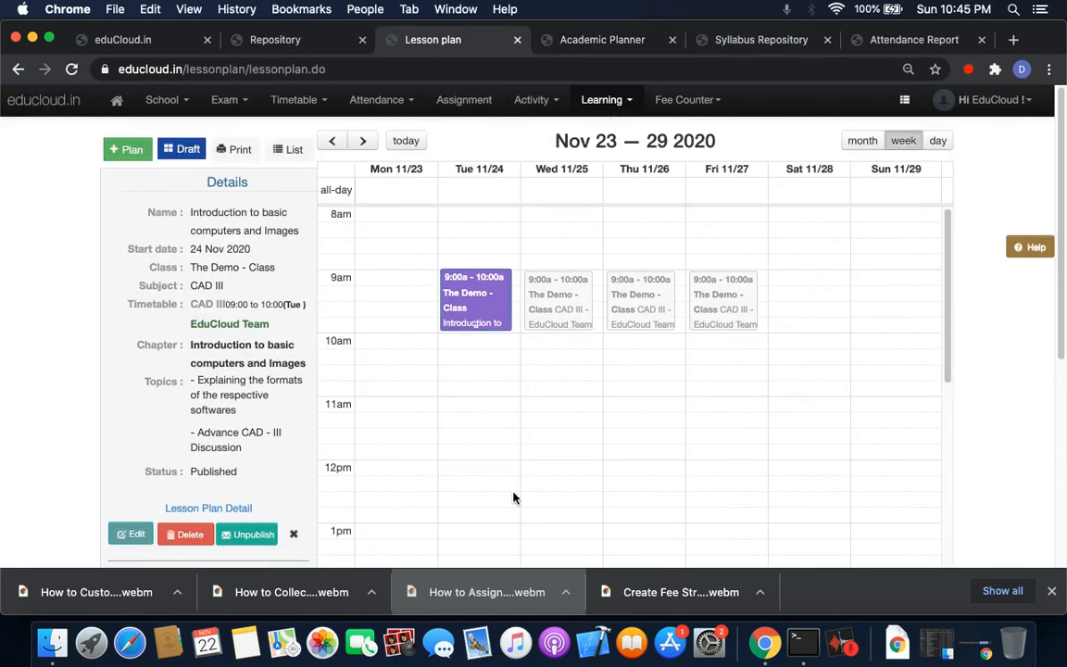
left_click(550, 294)
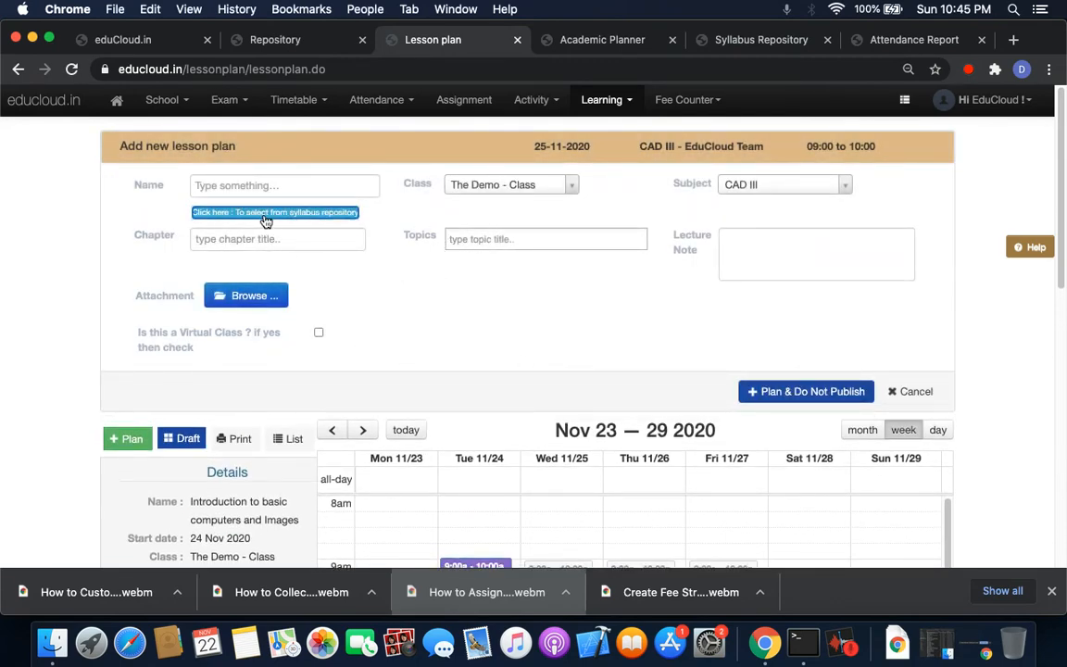
left_click(298, 212)
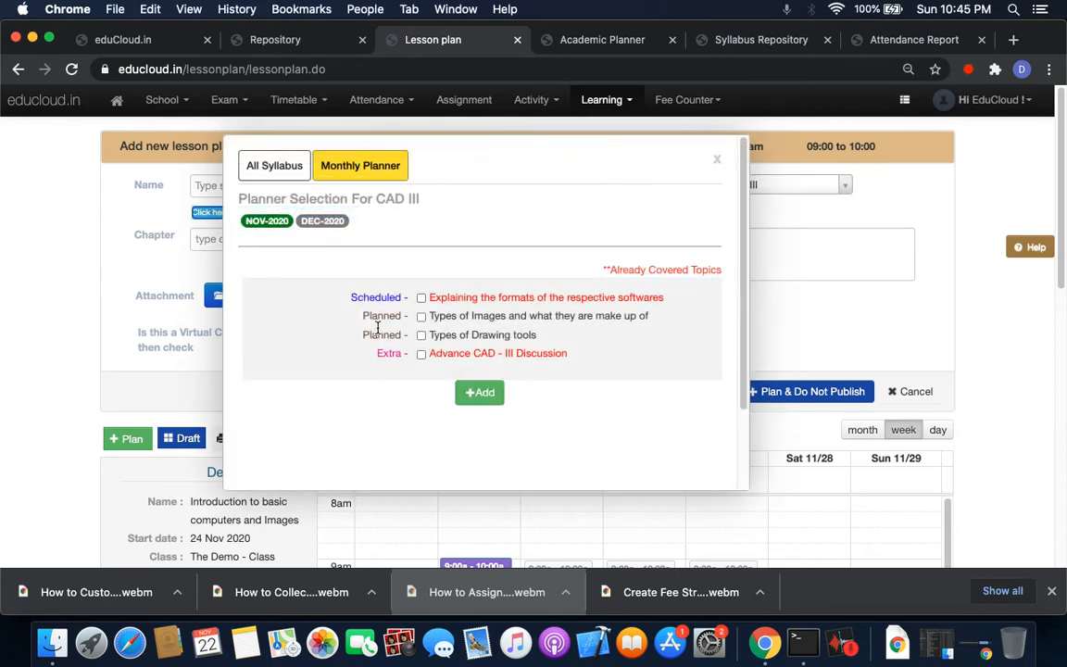
left_click(717, 159)
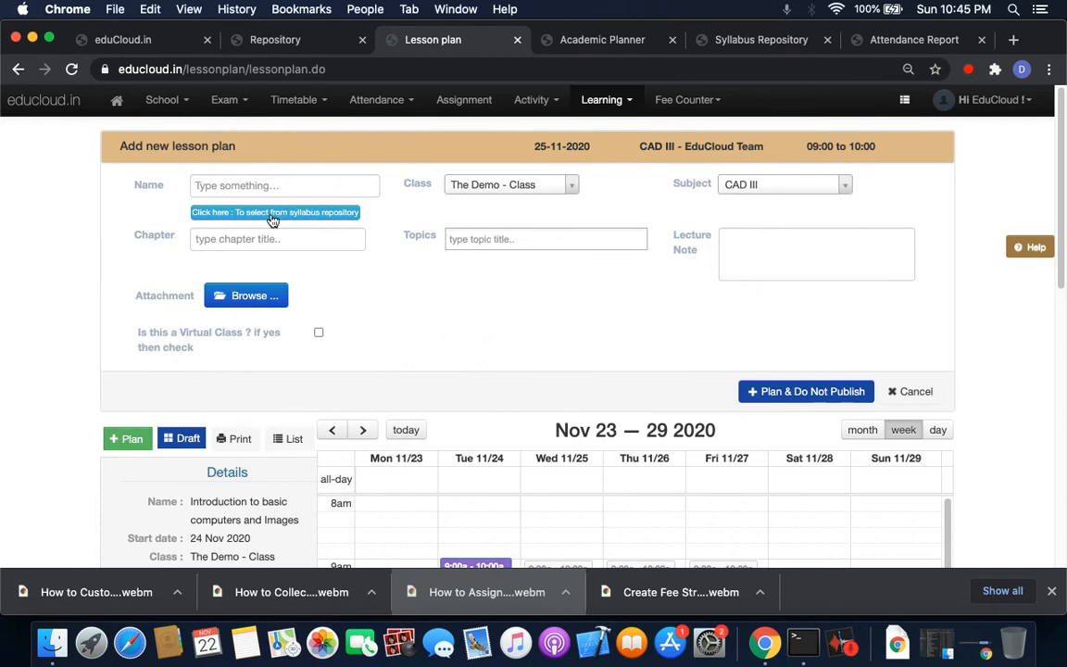
scroll(374, 293, "down", 5)
scroll(374, 295, "up", 5)
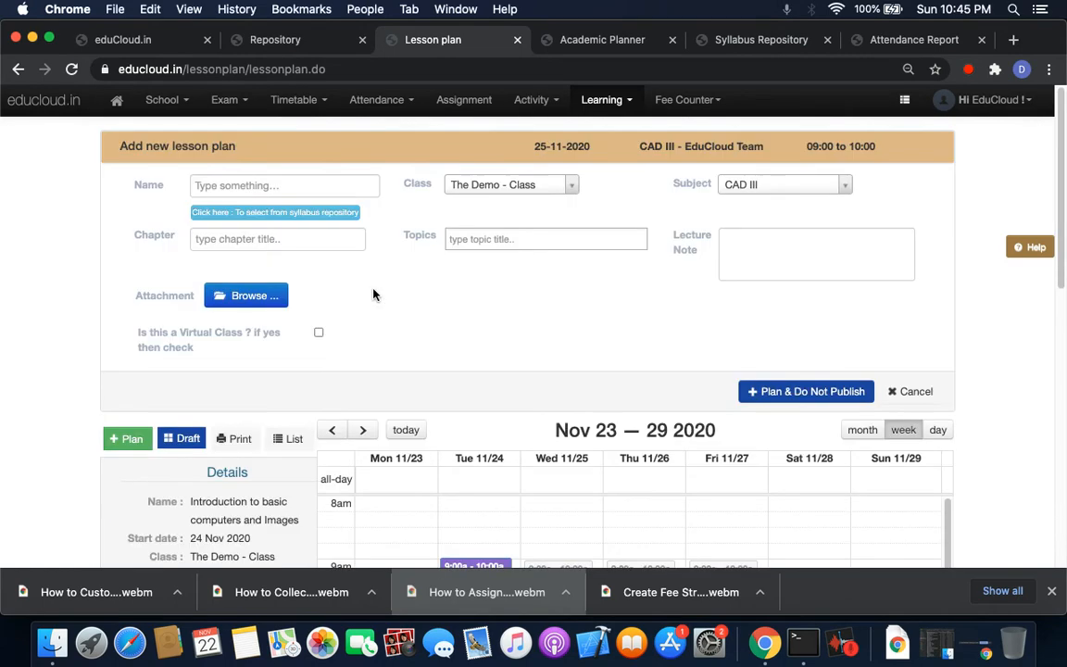
scroll(374, 295, "down", 2)
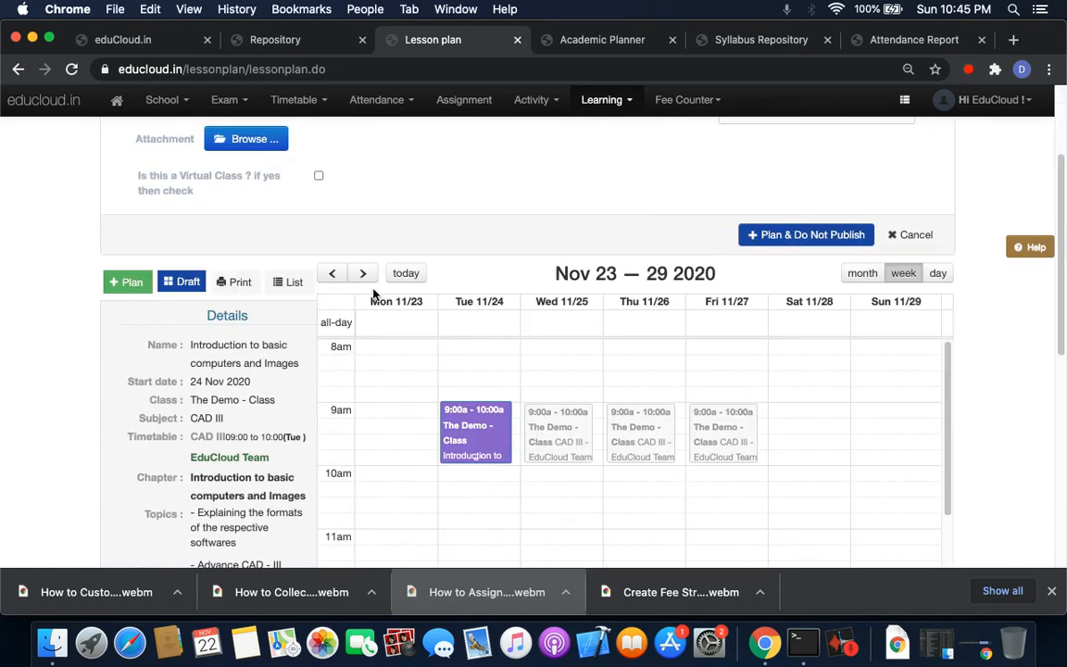
left_click(916, 235)
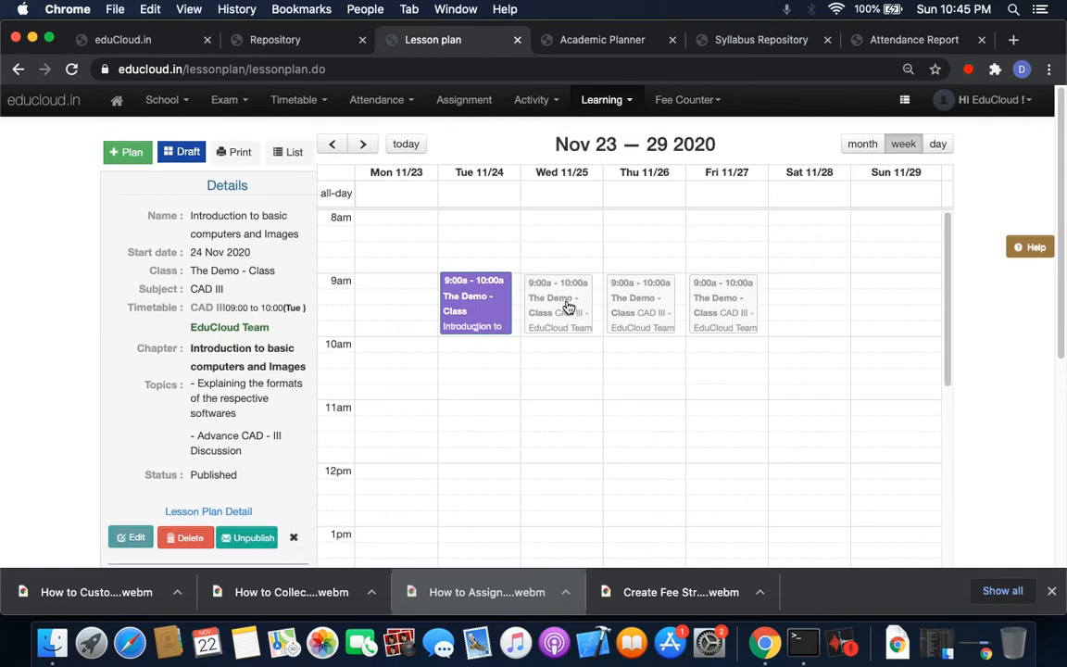
left_click(568, 307)
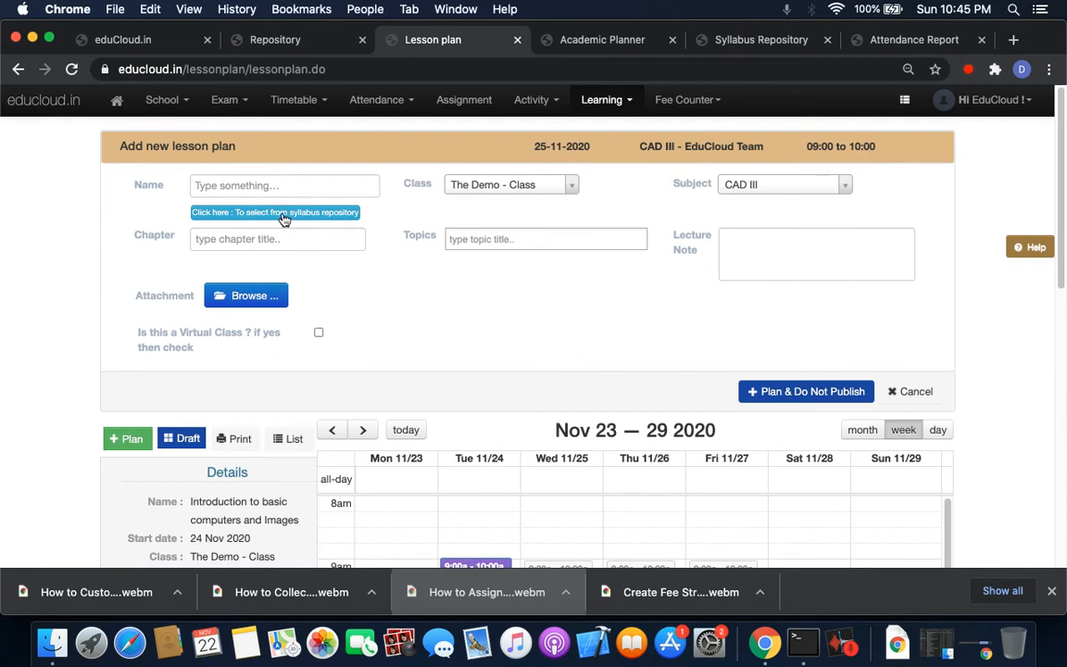
left_click(269, 215)
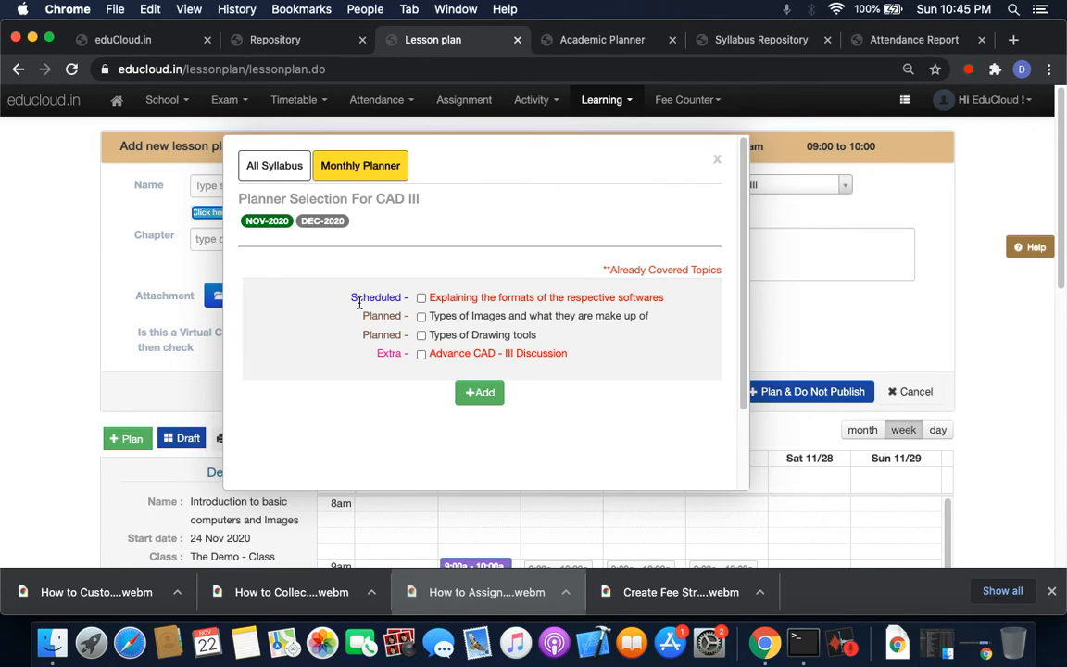
left_click(717, 159)
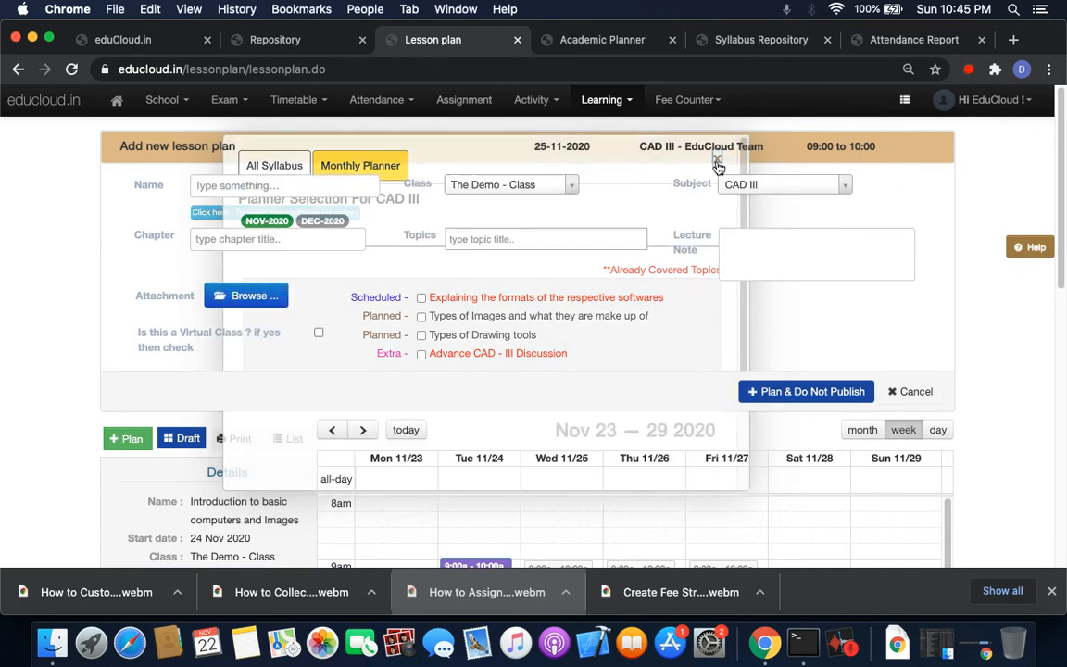
Reload the Lesson plan page and show the calendar week Nov 23 - 29 2020
left_click(591, 75)
key("Return")
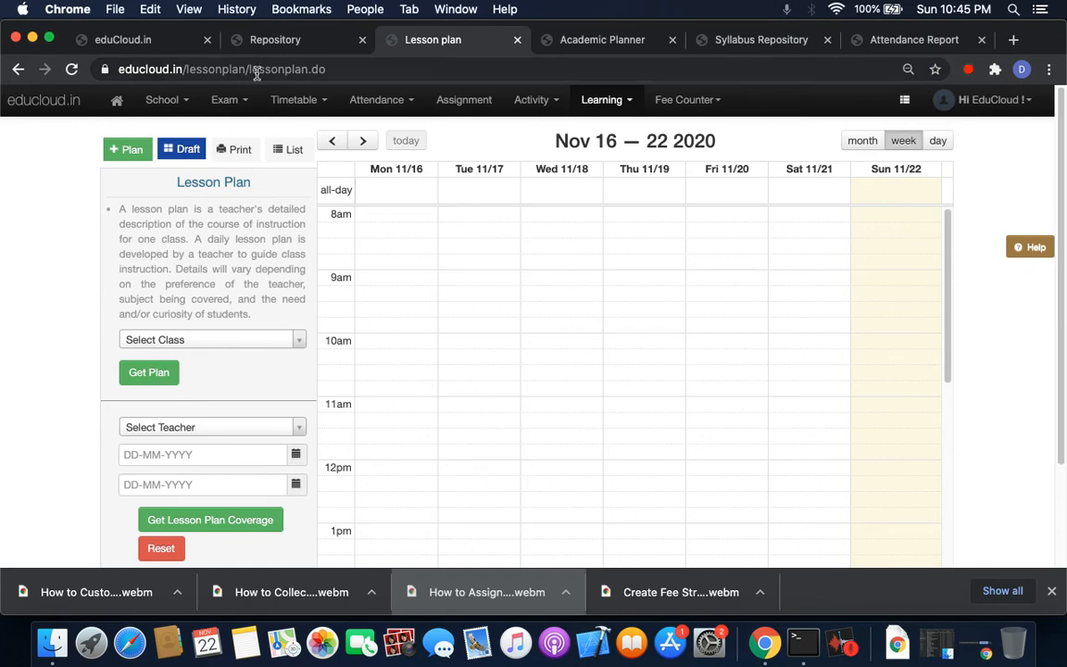
left_click(366, 144)
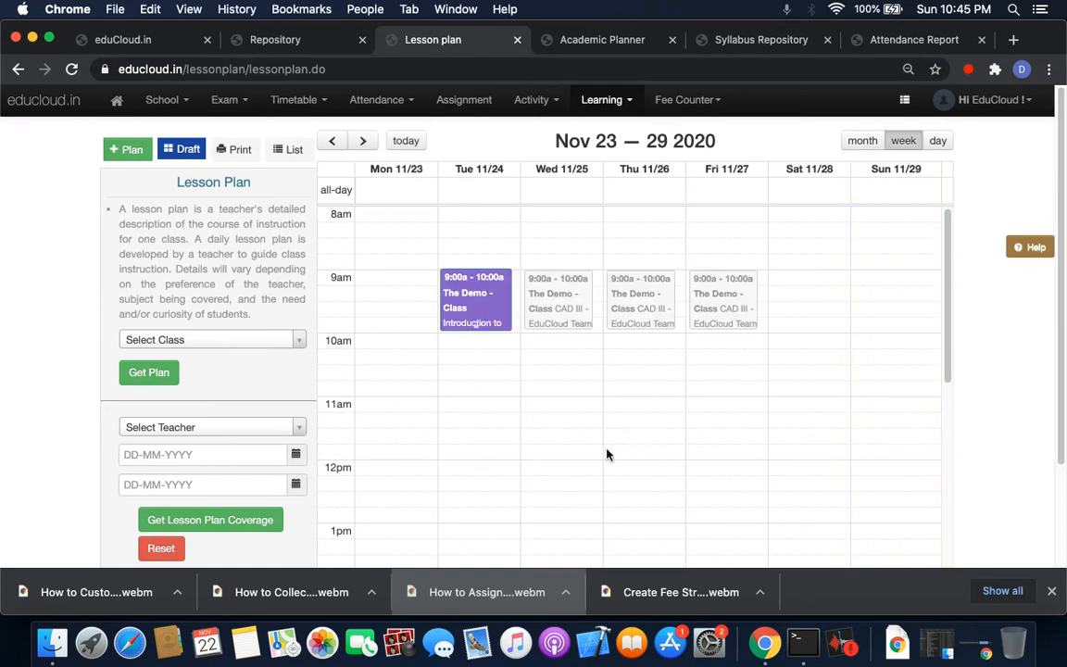
Start a Wed 11/25 lesson plan and add "Explaining the formats of the respective softwares" and "Types of Images and what they are make up of" from NOV-2020
left_click(572, 280)
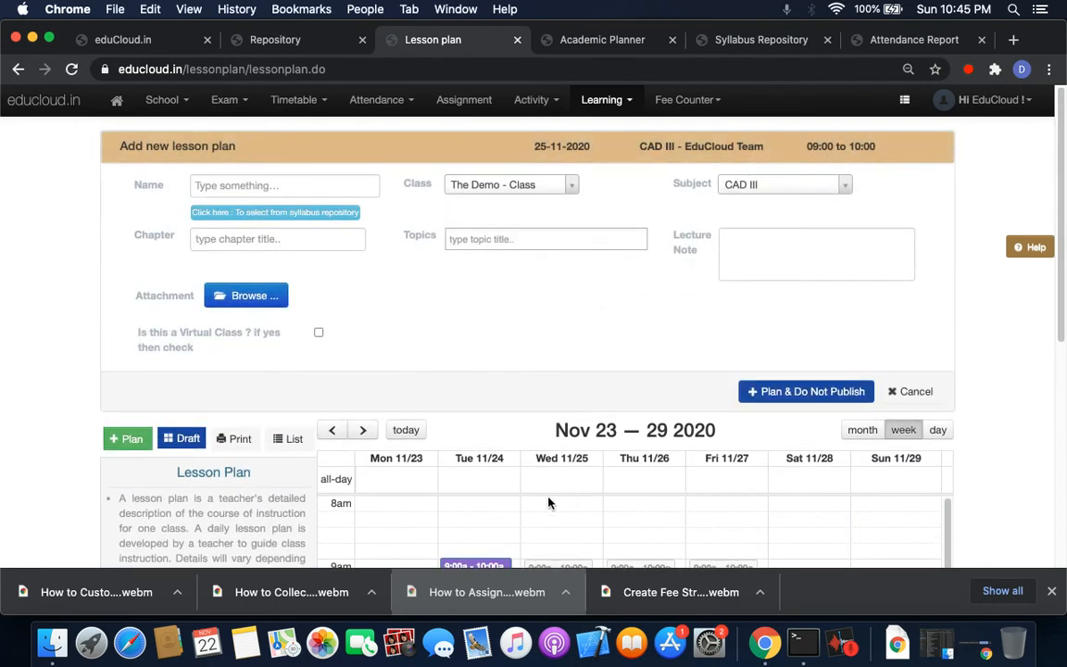
left_click(273, 213)
left_click(370, 166)
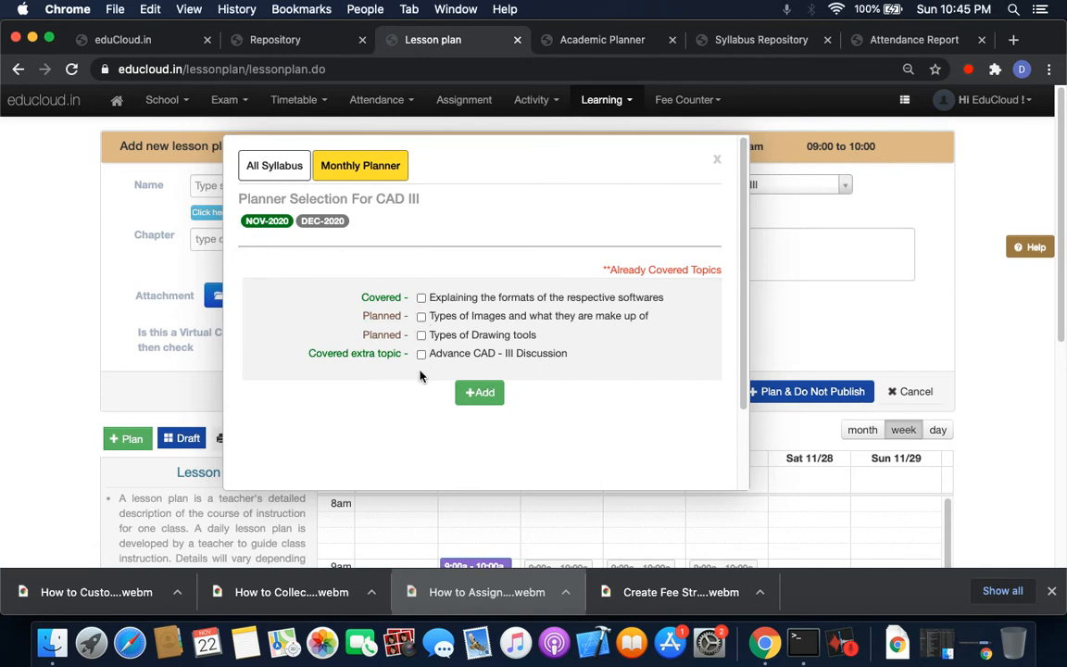
left_click(329, 219)
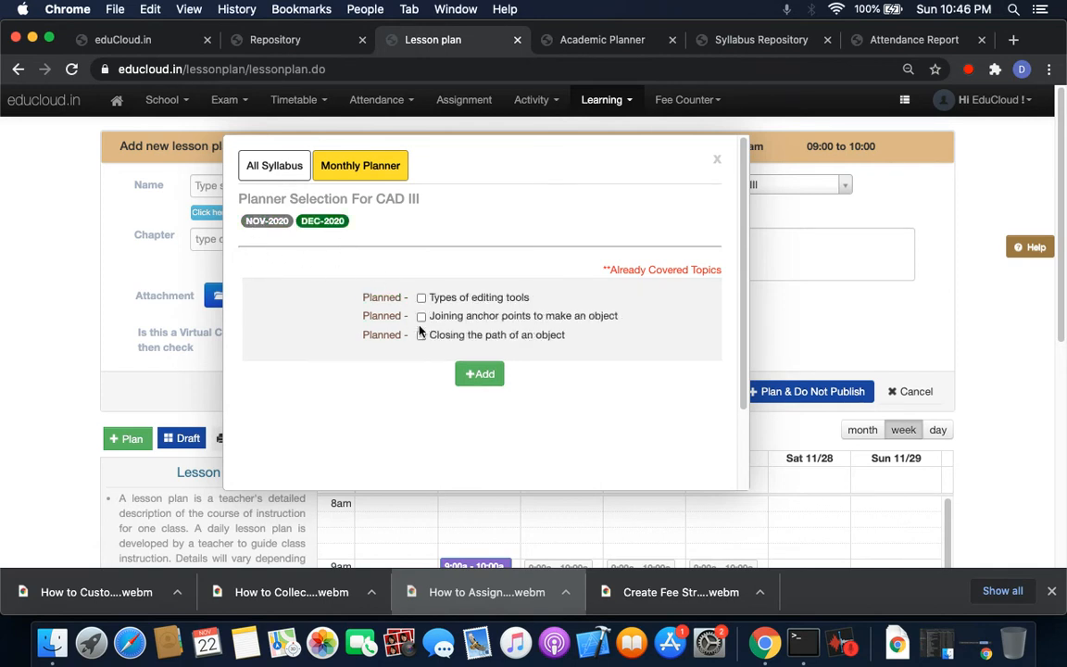
left_click(266, 216)
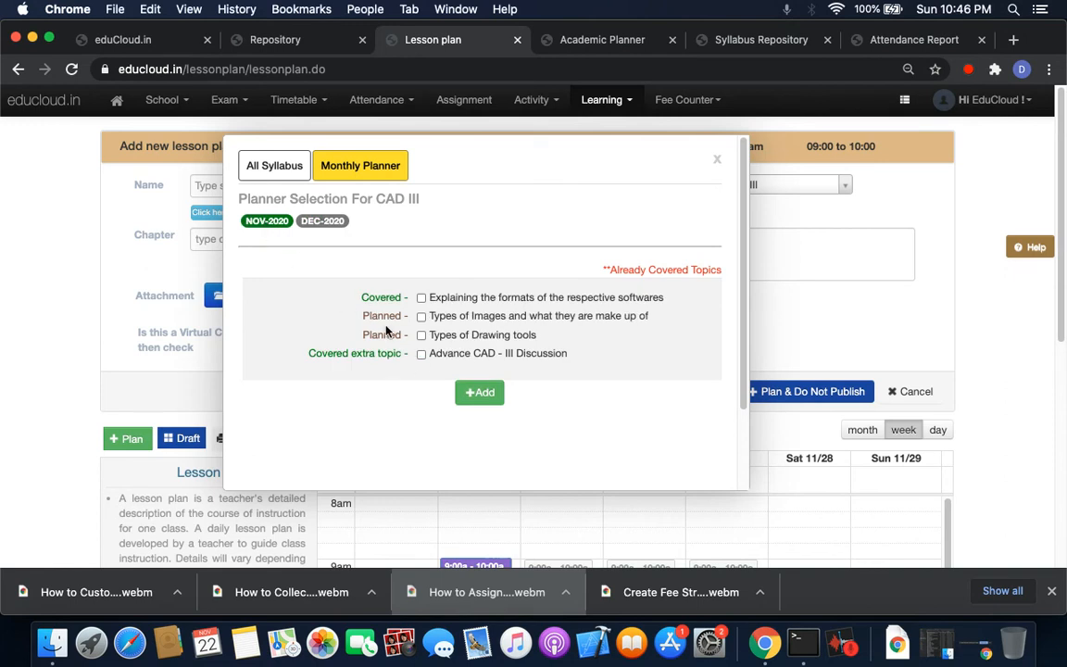
left_click(421, 317)
left_click(479, 394)
Save the Wed 11/25 lesson plan without publishing it
scroll(575, 398, "down", 3)
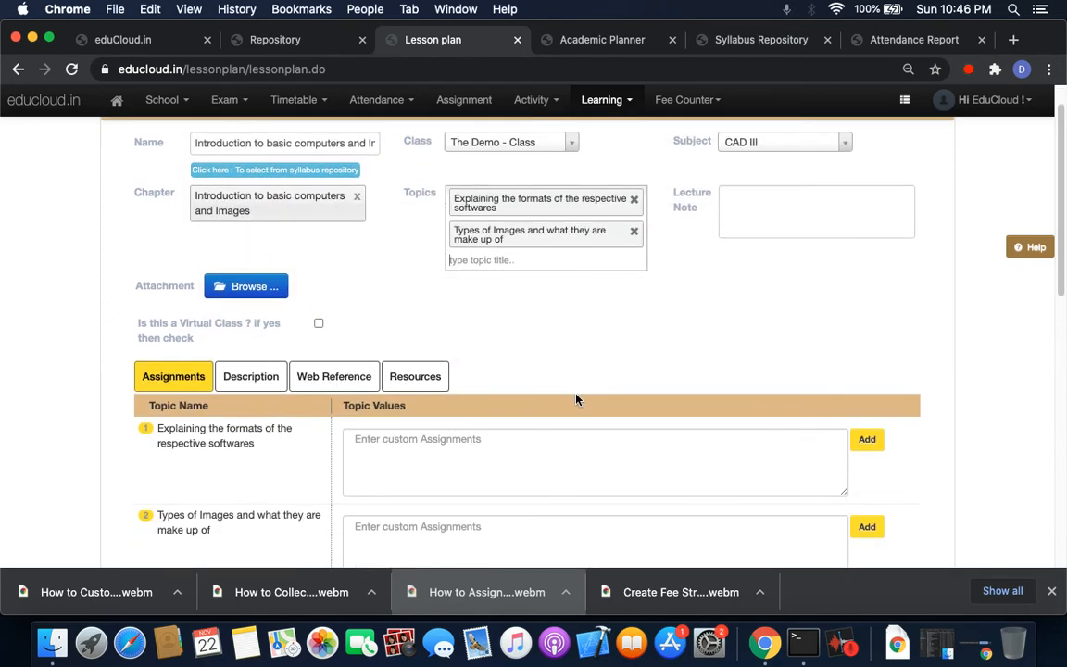
scroll(575, 399, "down", 1)
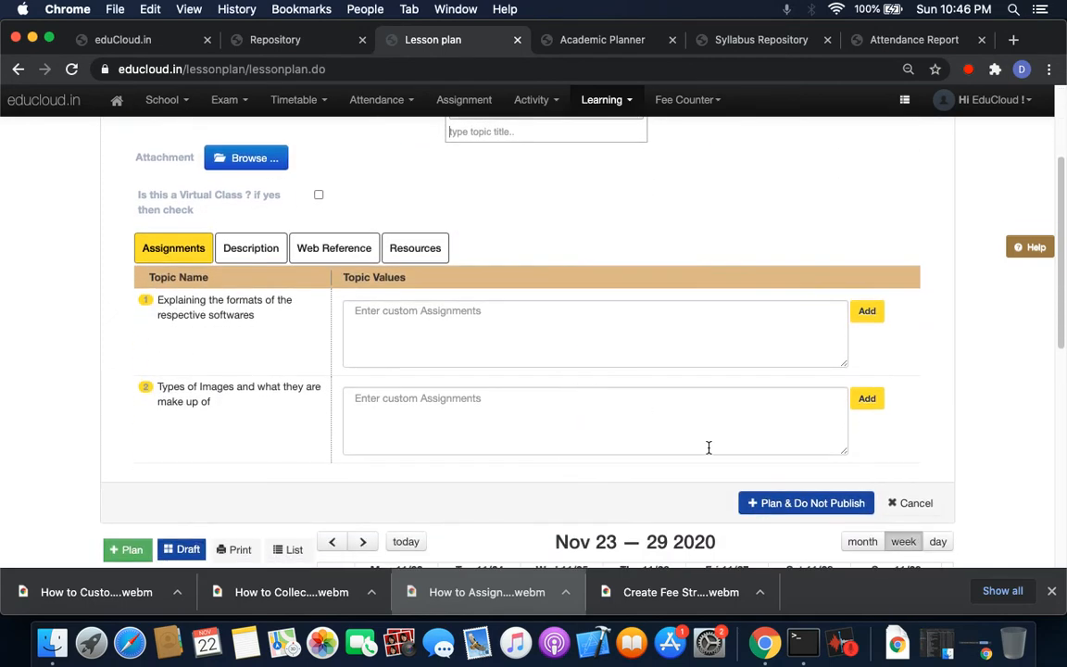
left_click(798, 503)
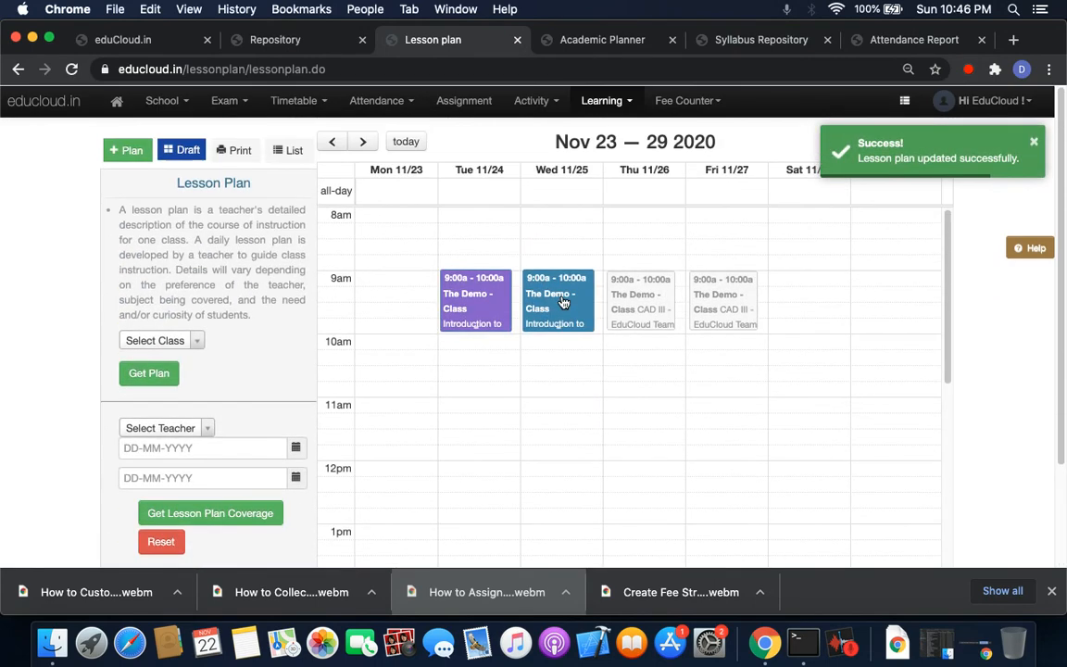
Compare the details, topics and status of the Tue 11/24 and Wed 11/25 lesson plans
left_click(559, 310)
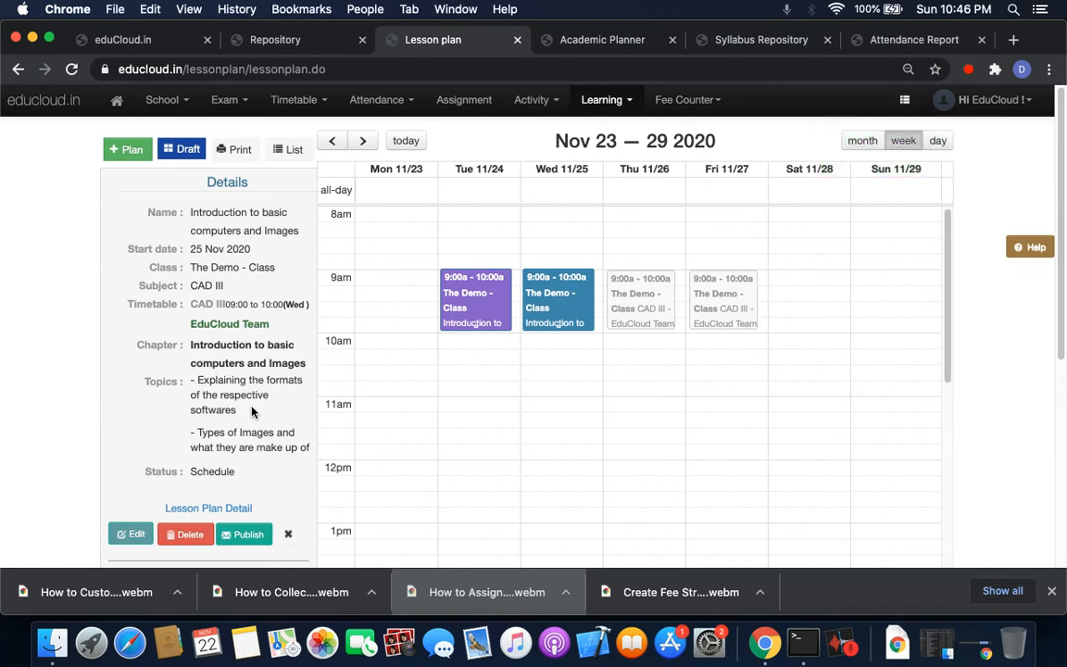
left_click(497, 283)
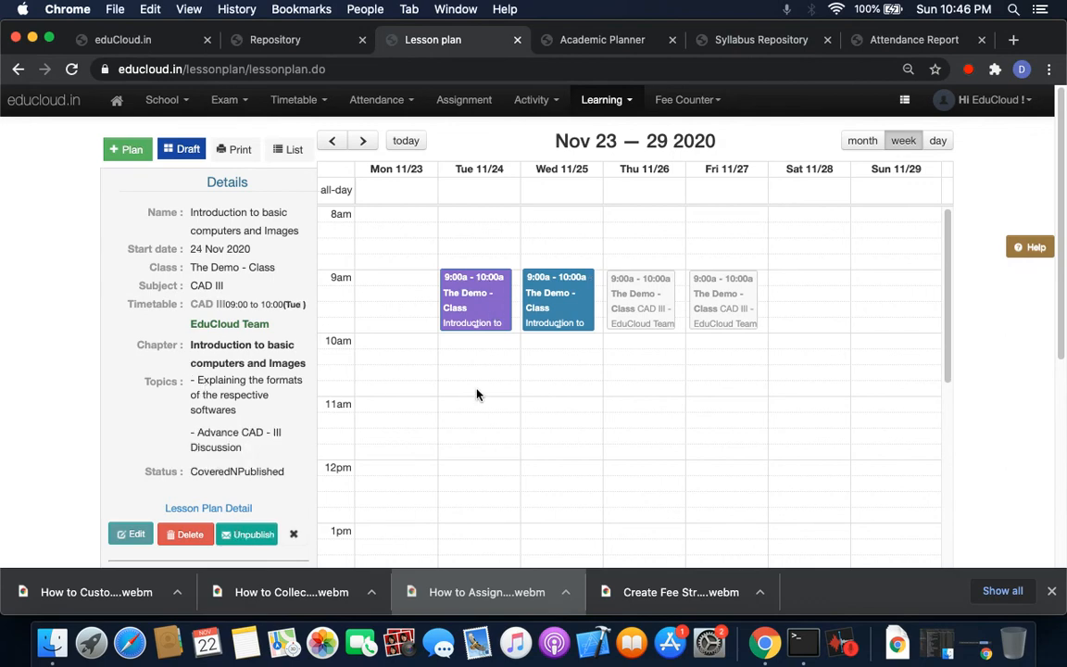
left_click(558, 296)
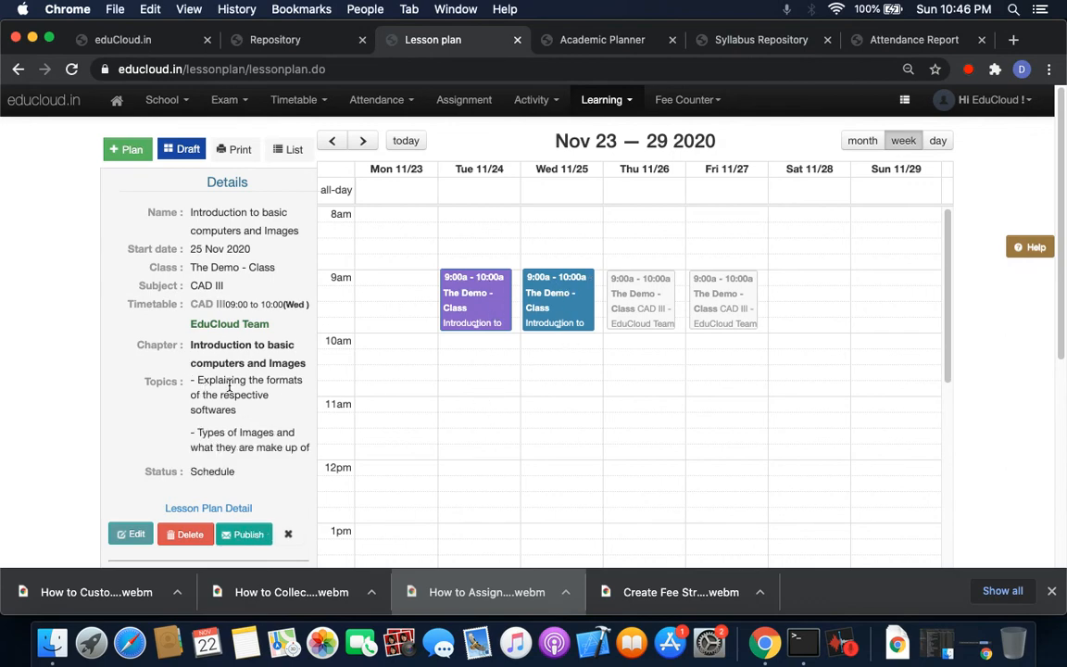
Reload the Academic Planner and select The Demo - Class with subject CAD III
left_click(604, 40)
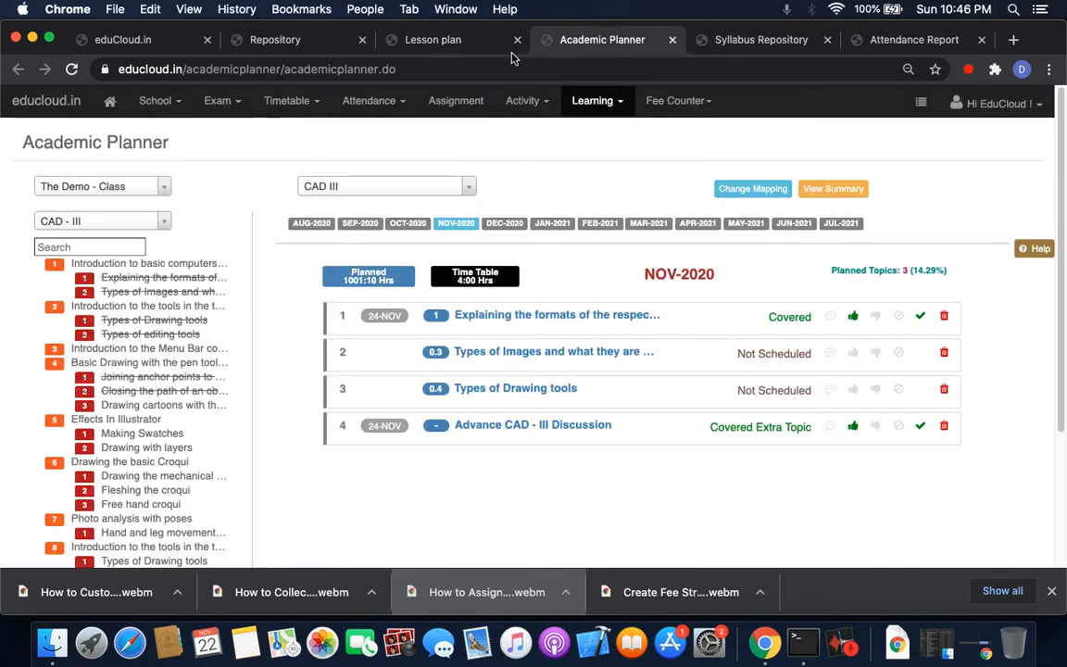
left_click(500, 69)
key("Return")
left_click(105, 186)
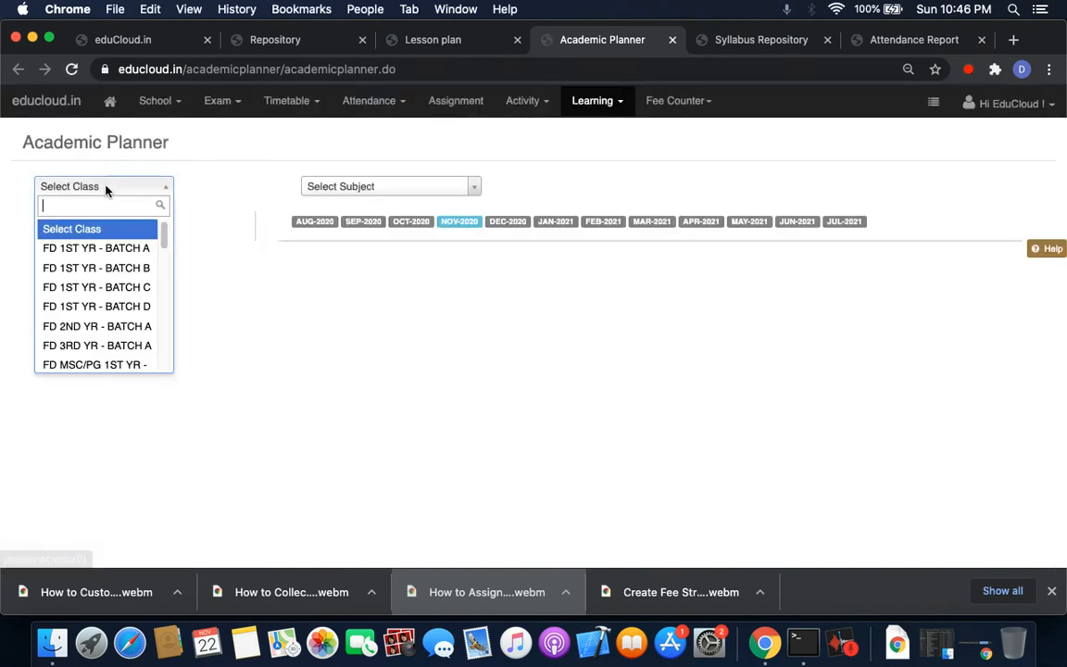
scroll(92, 310, "down", 5)
left_click(91, 362)
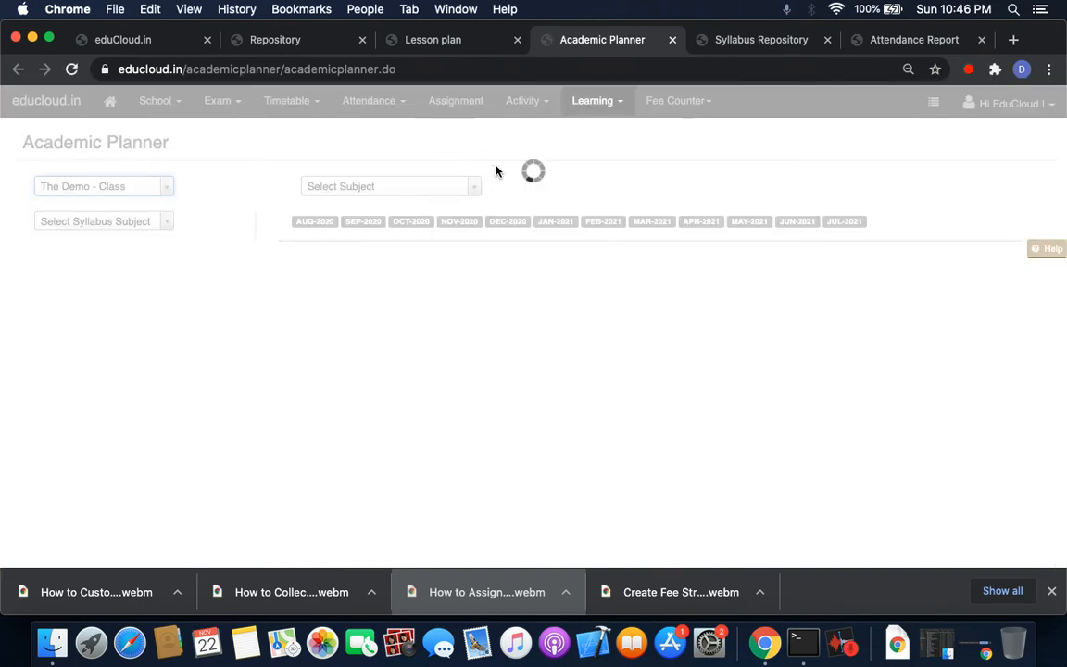
left_click(431, 189)
left_click(400, 256)
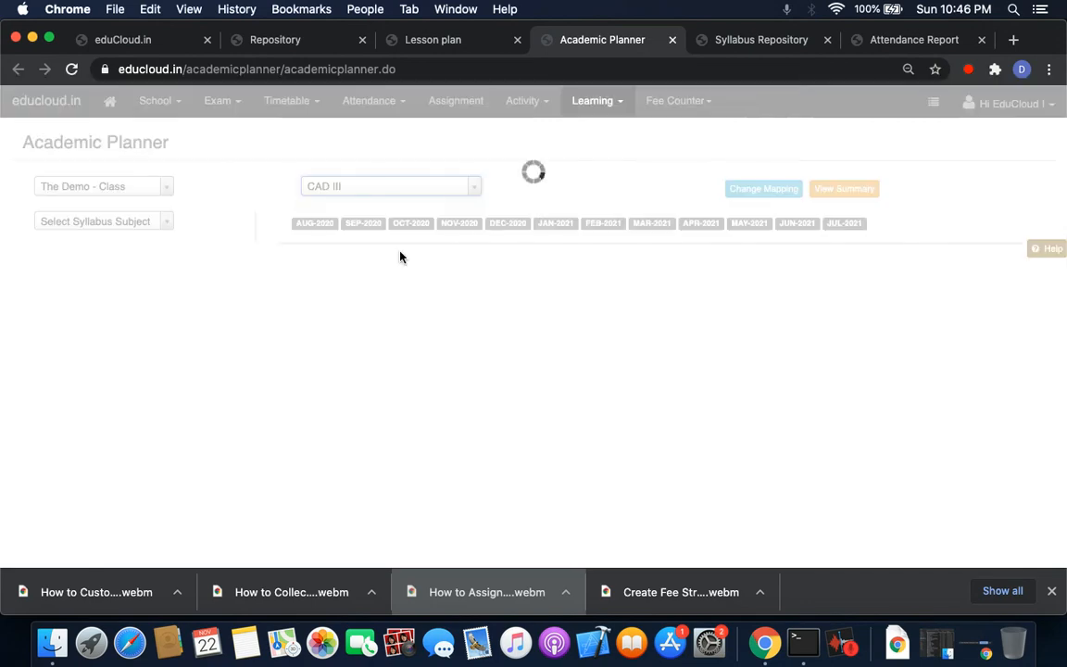
Check the CAD III monthly summary and the status of each topic planned for NOV-2020
scroll(494, 418, "down", 1)
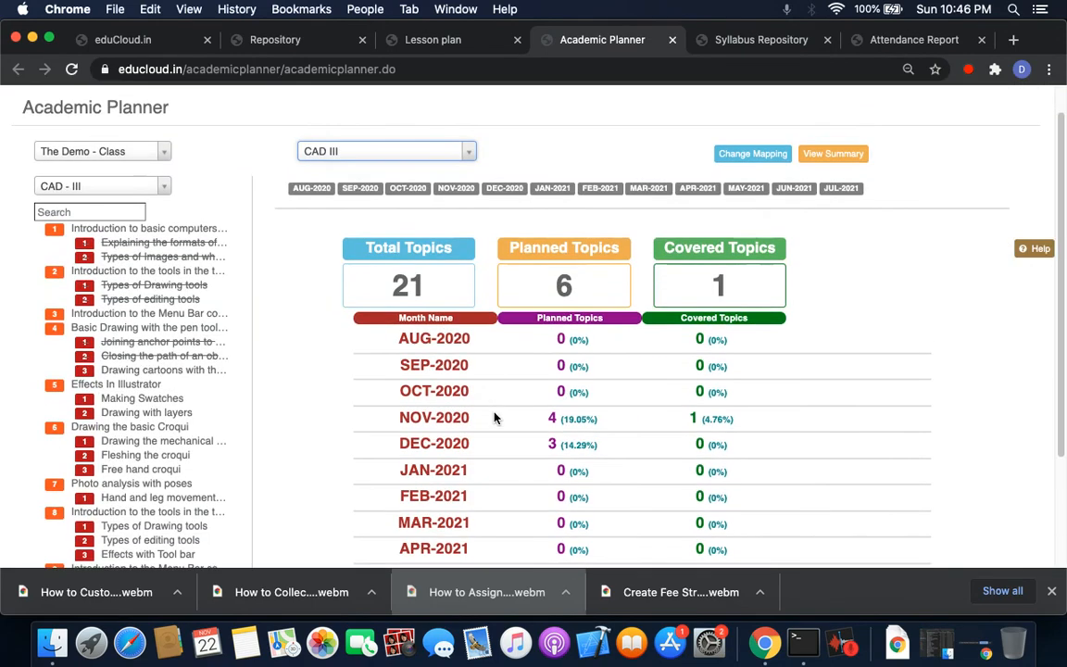
scroll(494, 419, "down", 1)
left_click(451, 174)
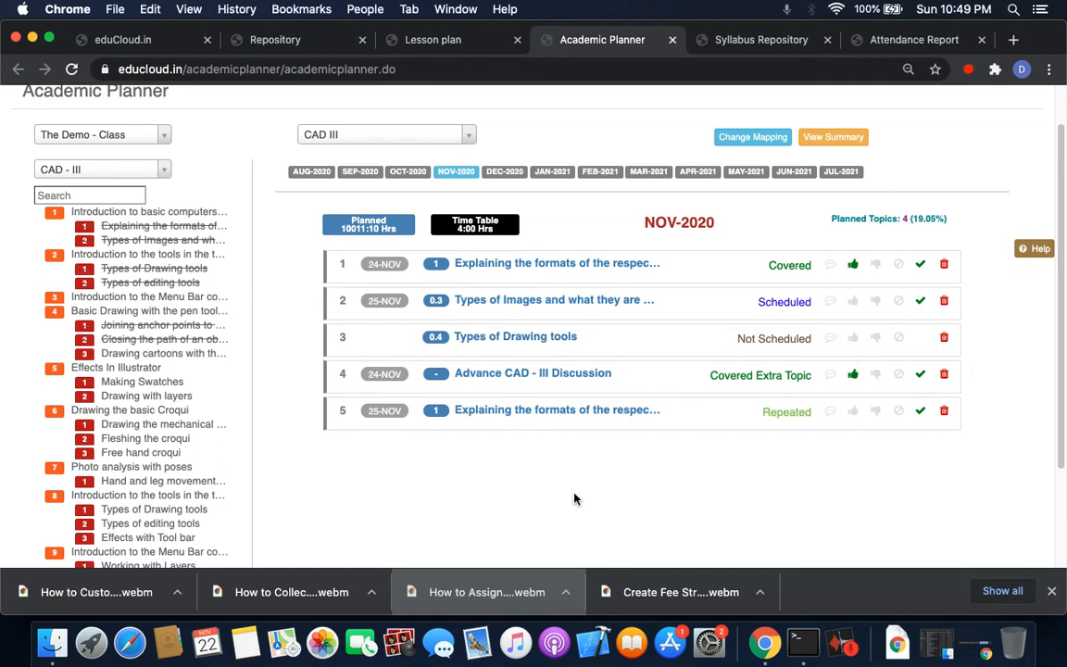
scroll(574, 499, "up", 2)
scroll(574, 438, "up", 1)
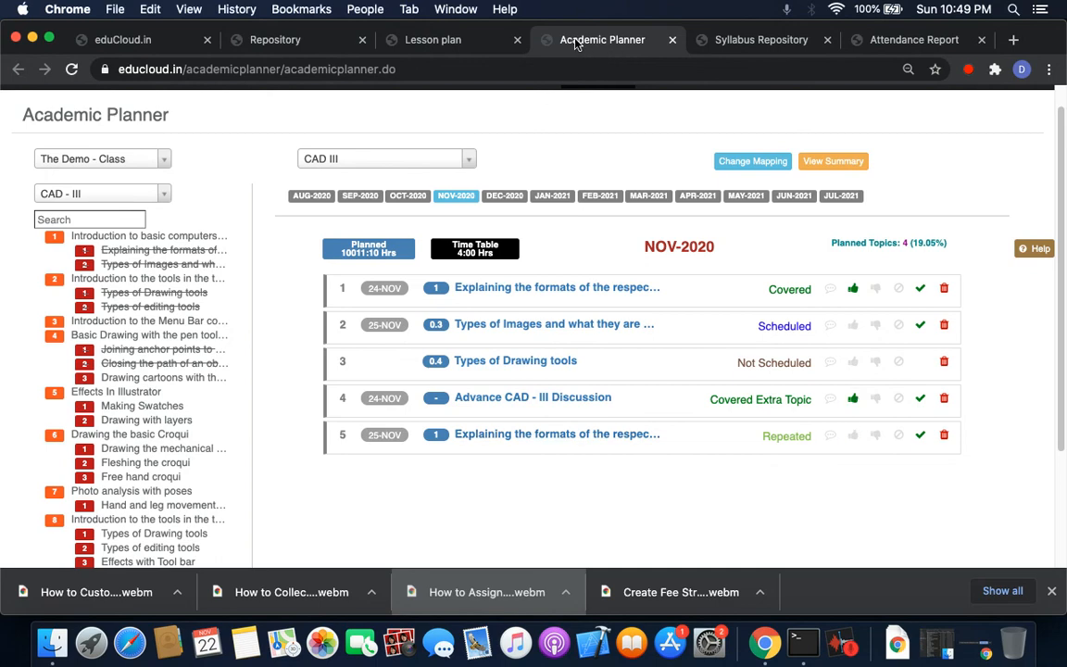
Compare the Wed 11/25 lesson plan details with the NOV-2020 topic statuses in the Academic Planner
left_click(456, 41)
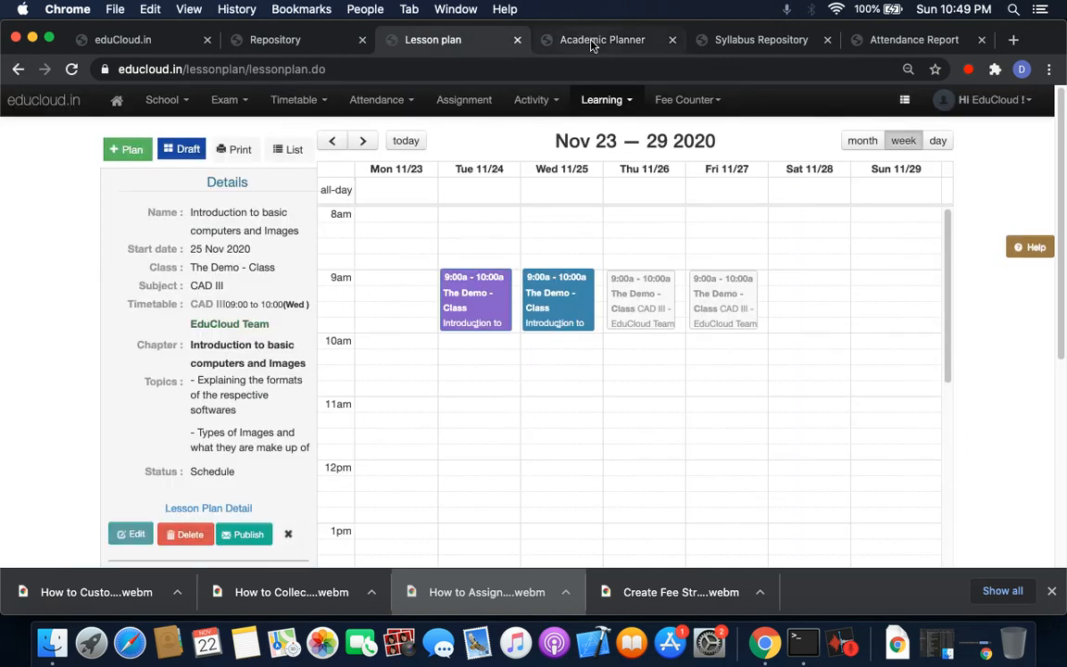
left_click(535, 38)
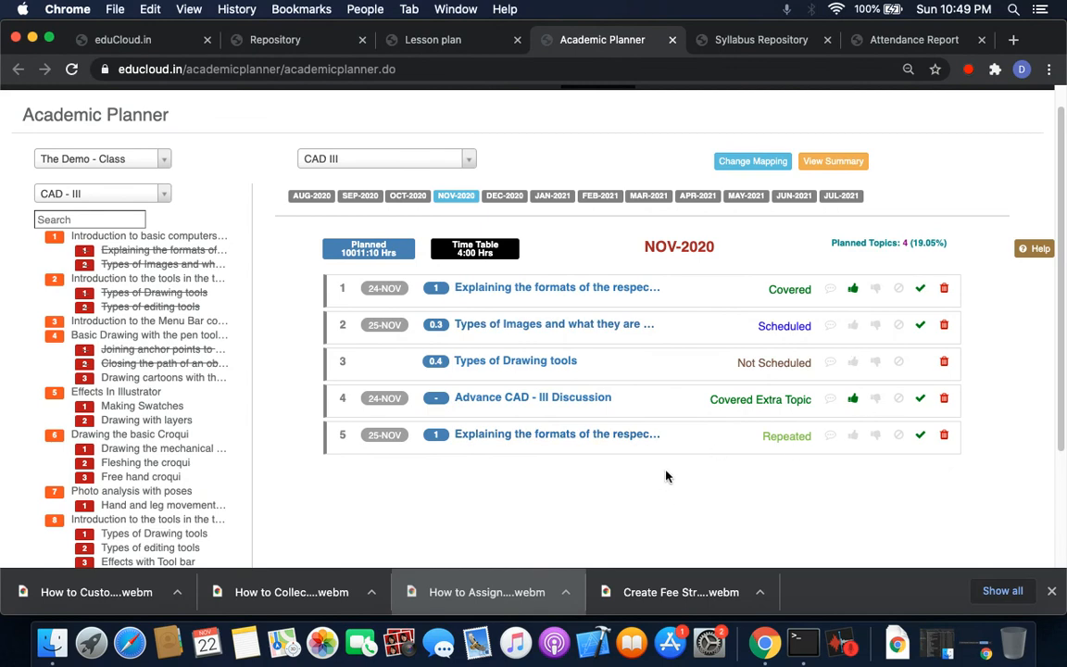
left_click(458, 42)
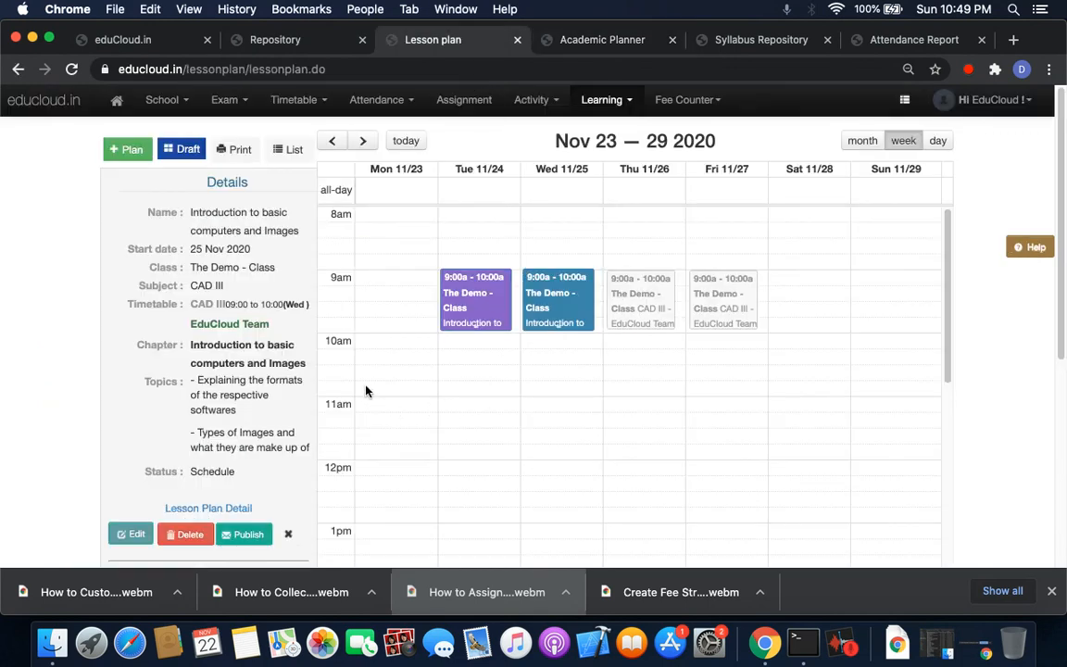
left_click(597, 39)
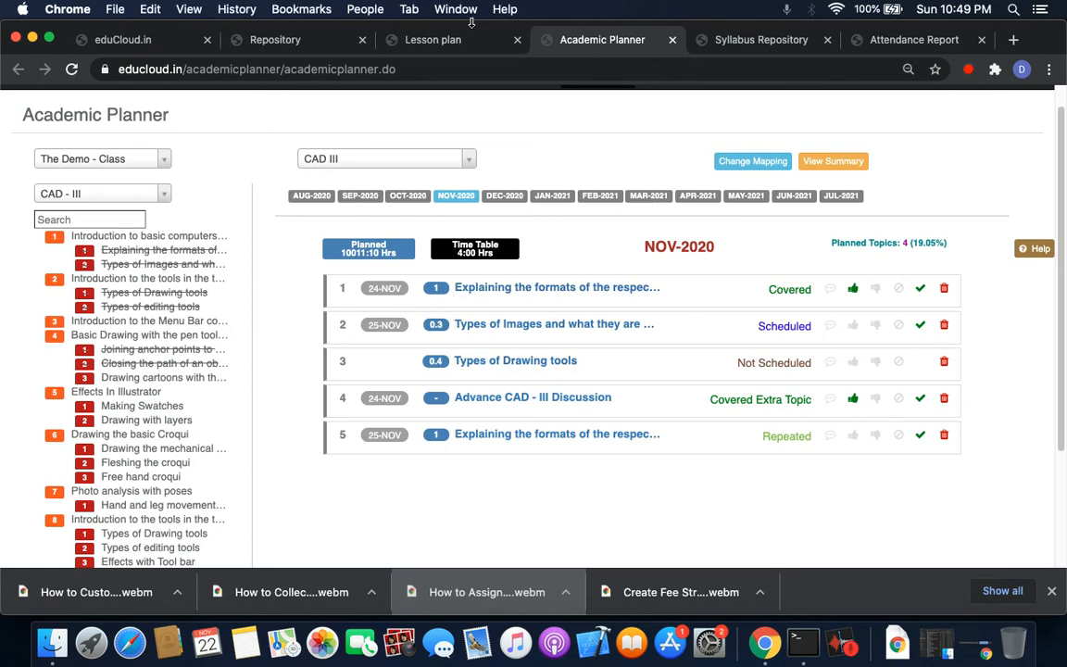
left_click(444, 40)
left_click(569, 40)
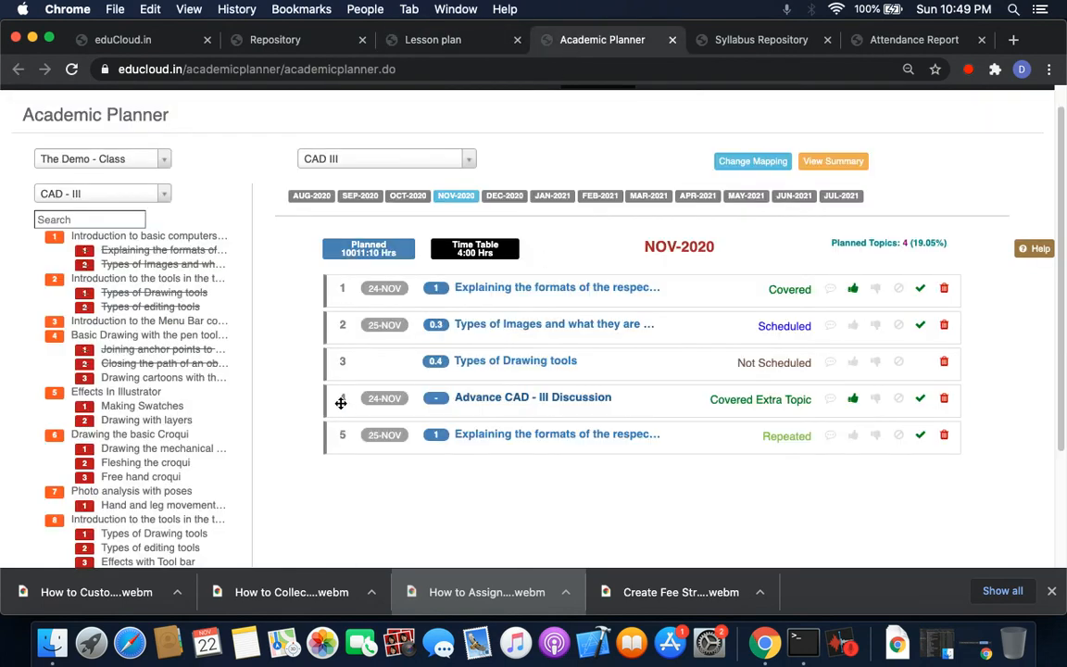